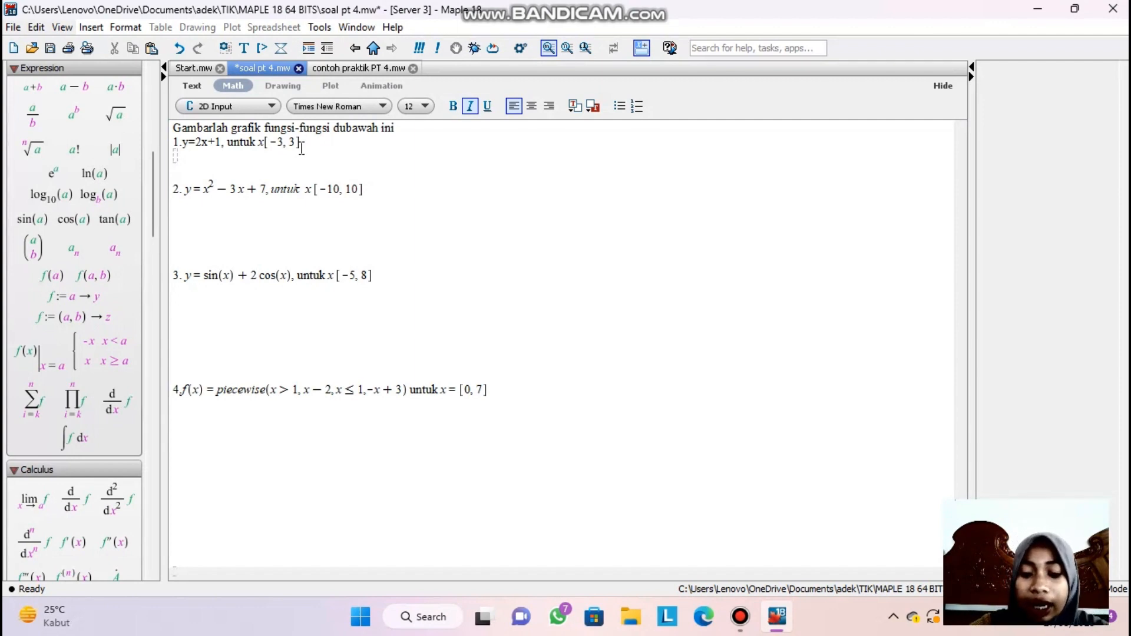
# Step: Plot the first problem's function by entering and executing plot(2x + 1, x = -3..3) below its statement
pyautogui.write('plot')
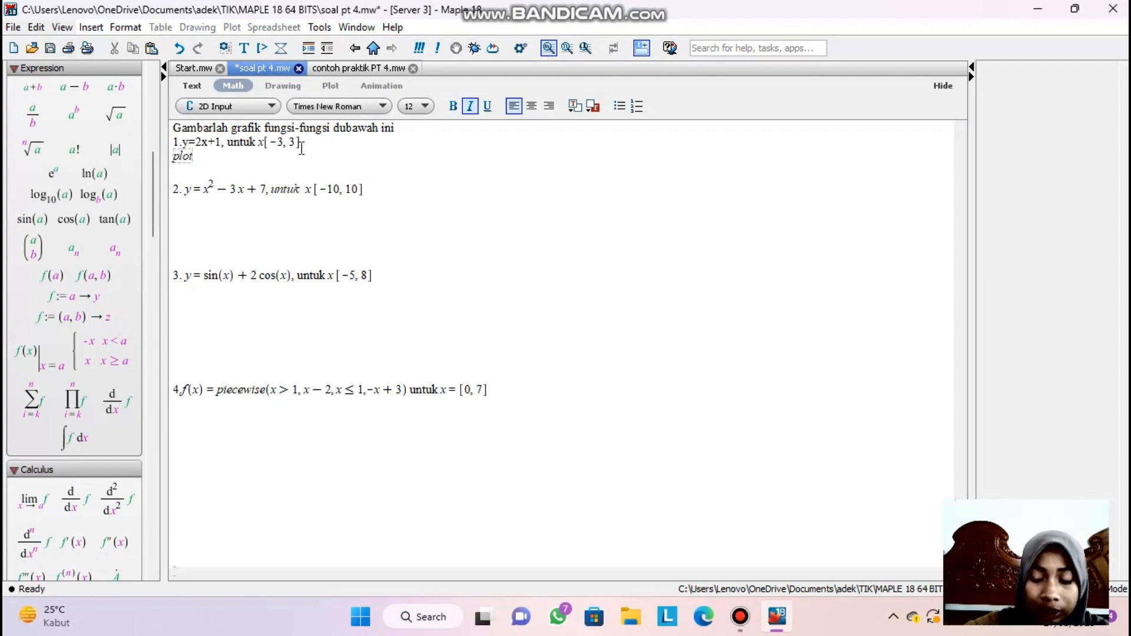
pyautogui.write('(')
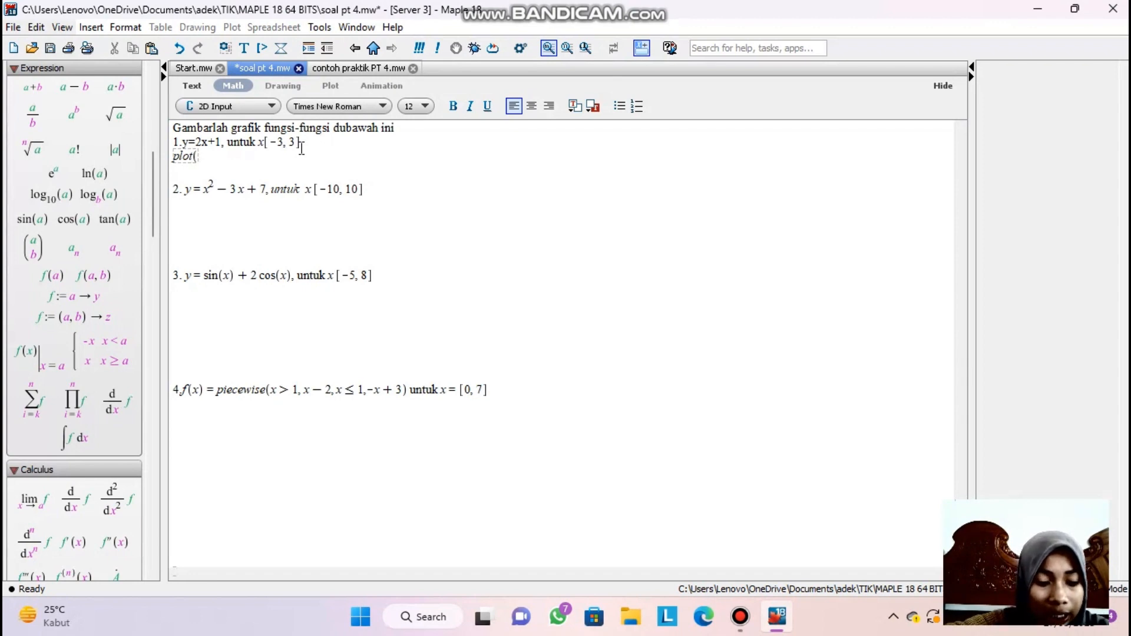
pyautogui.write('2 x + 1')
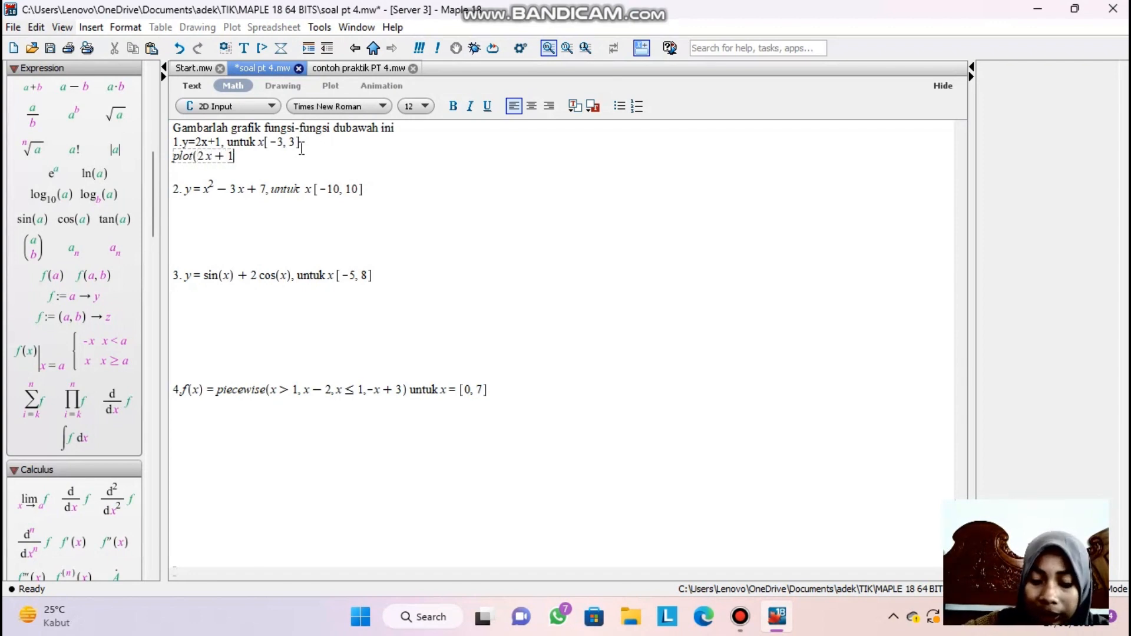
pyautogui.write(', x')
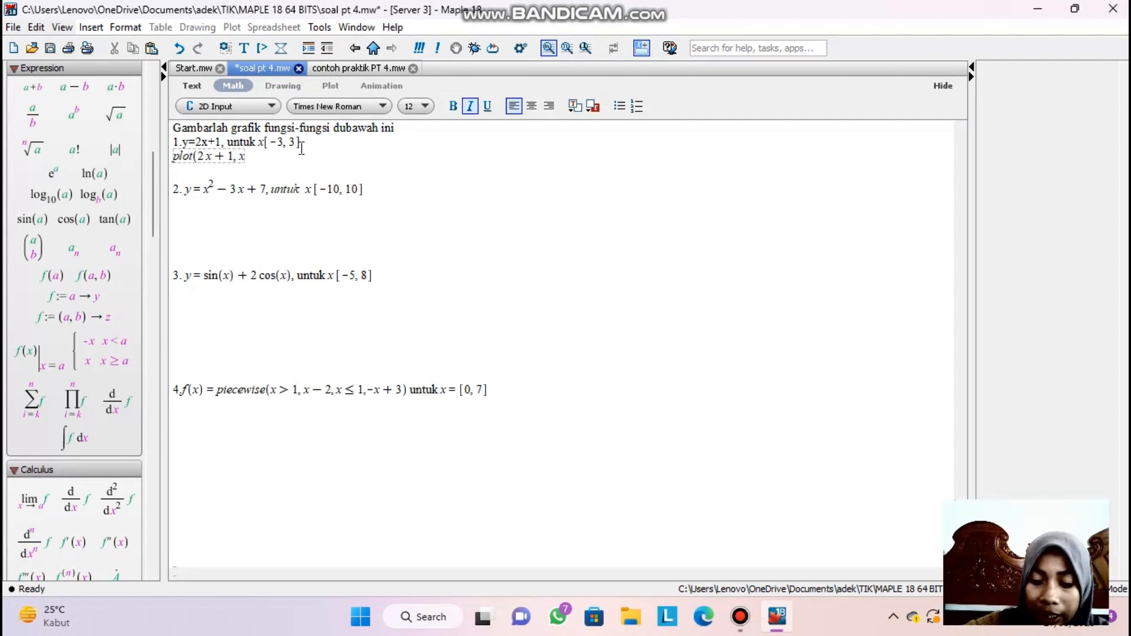
pyautogui.write('=')
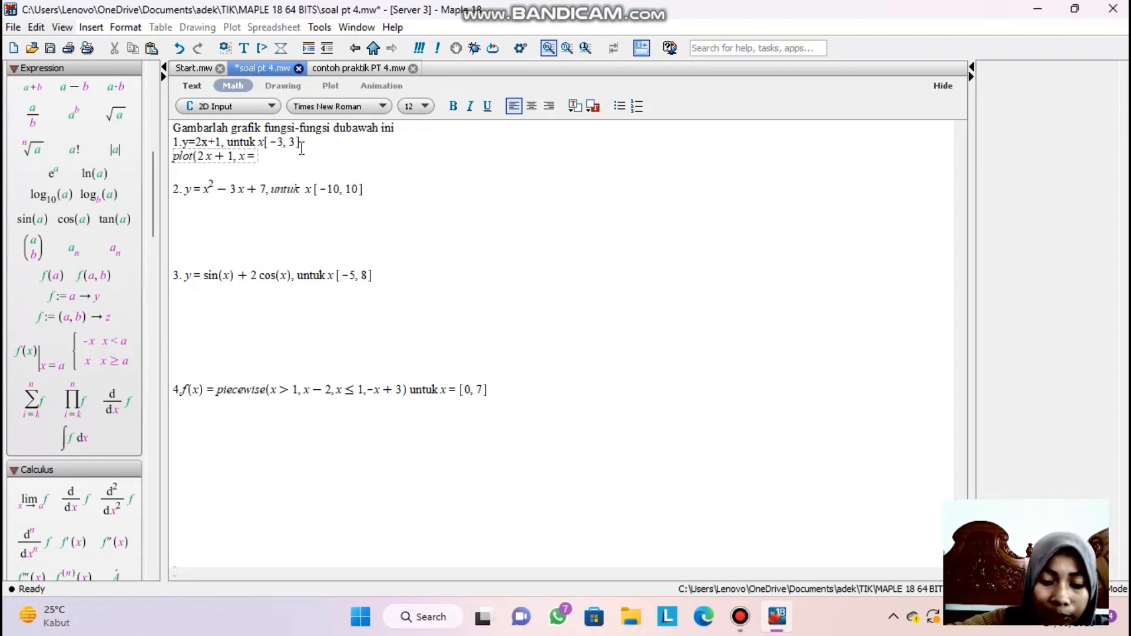
pyautogui.write('-3 .')
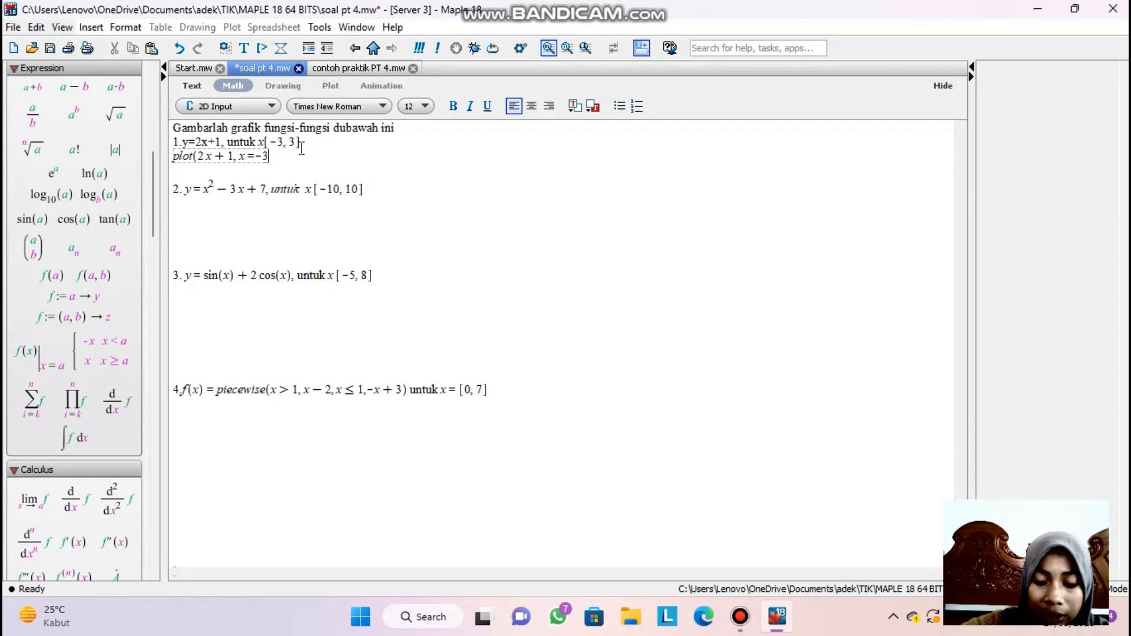
pyautogui.write('.3')
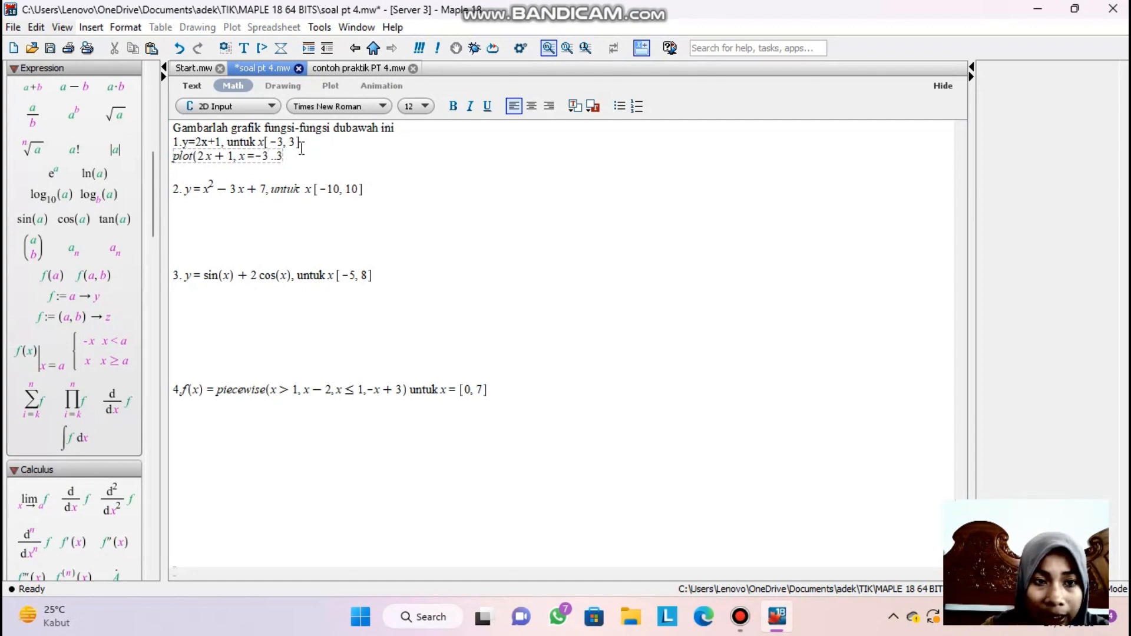
pyautogui.write(')')
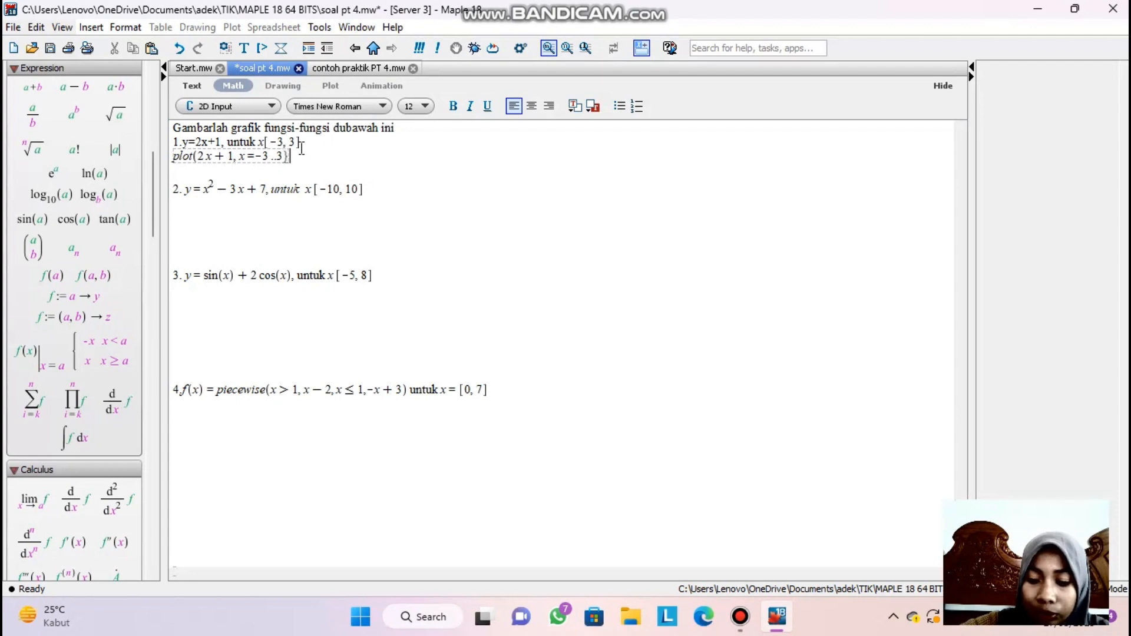
pyautogui.press('BackSpace')
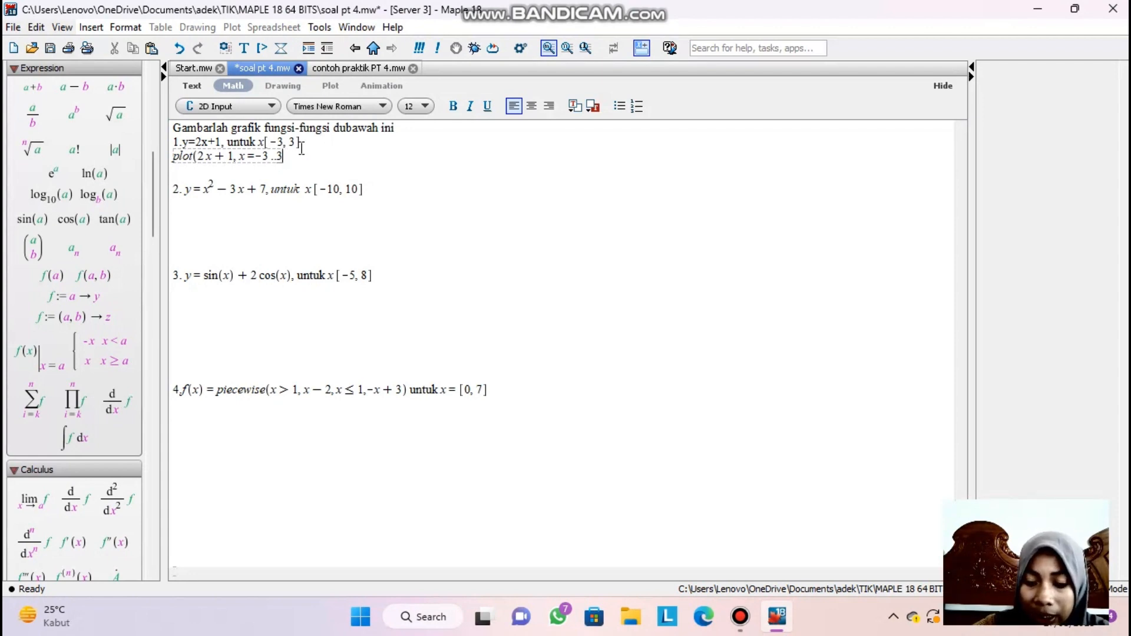
pyautogui.write(')')
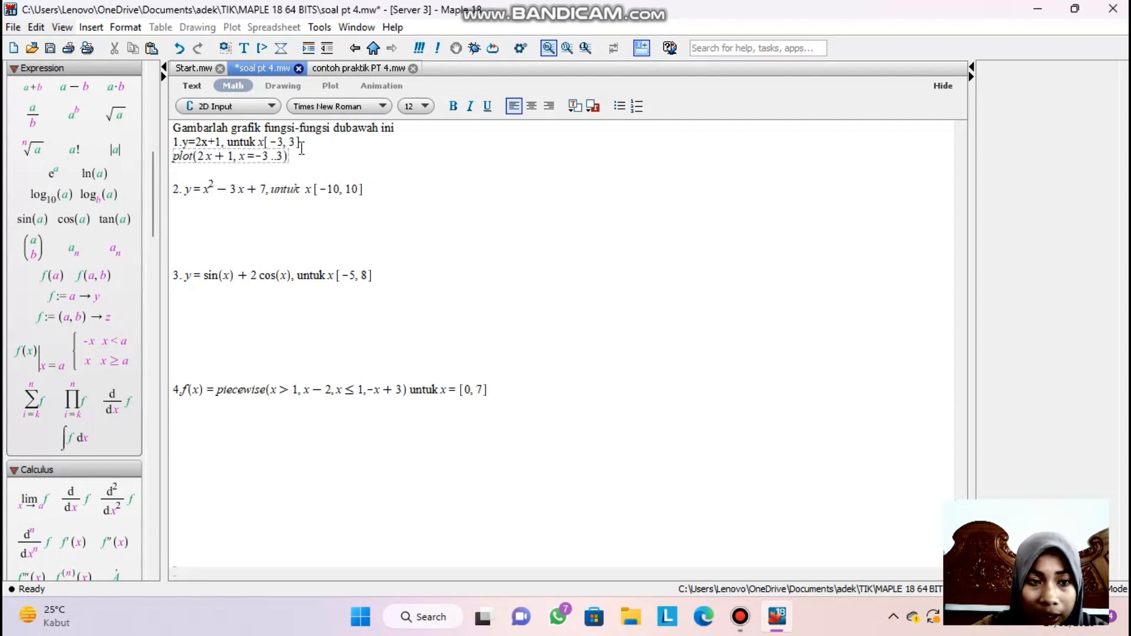
pyautogui.press('Return')
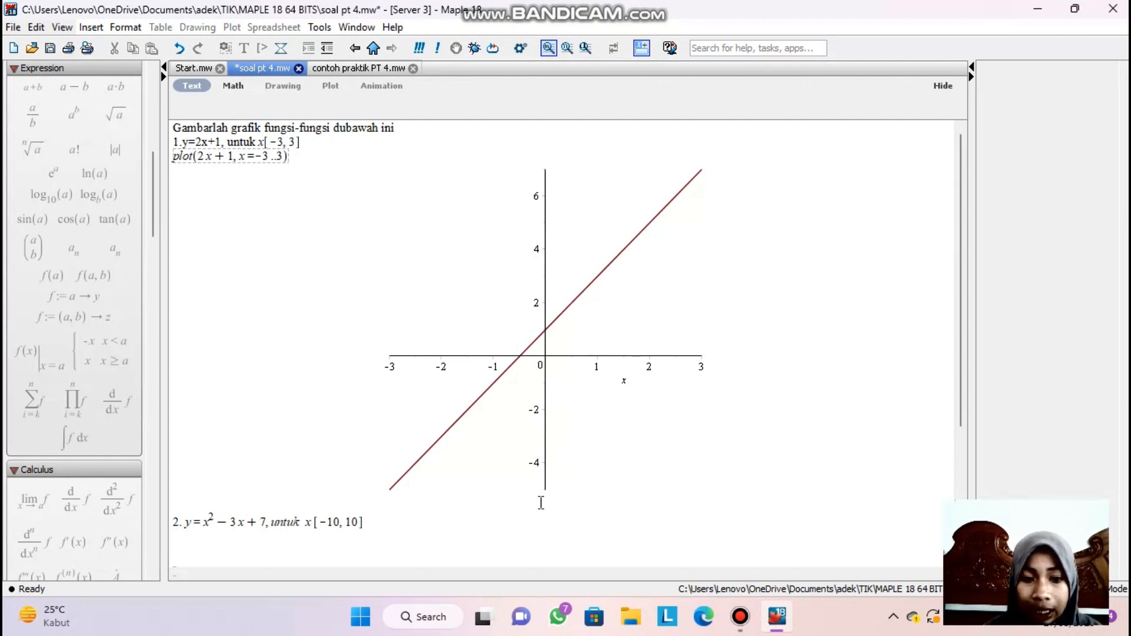
pyautogui.click(361, 504)
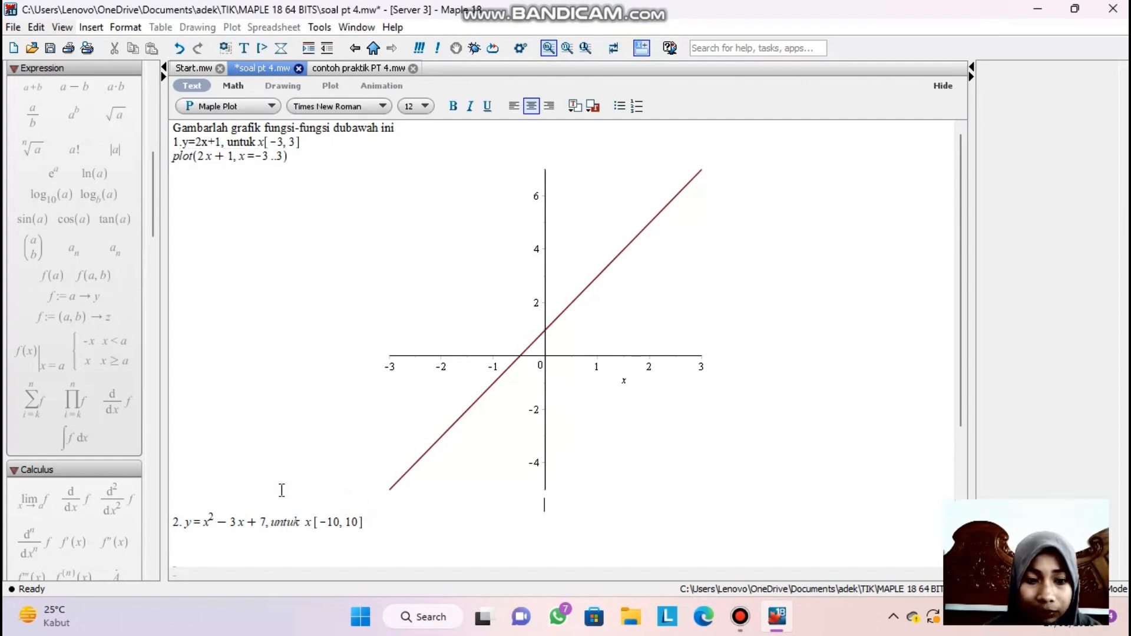
pyautogui.click(663, 470)
pyautogui.click(312, 160)
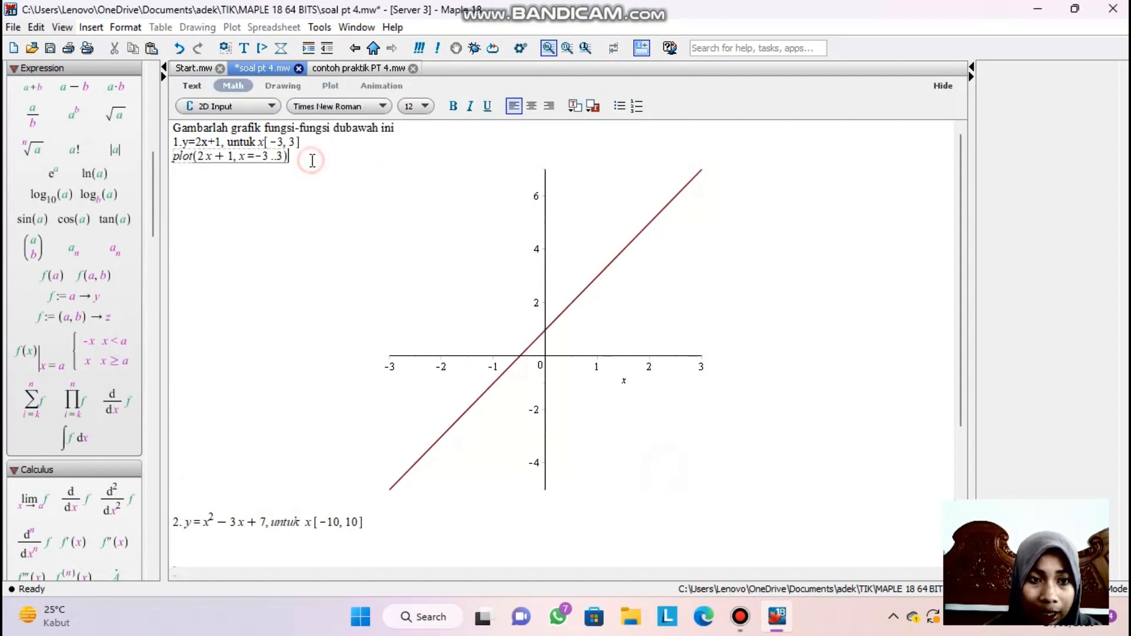
pyautogui.press('Return')
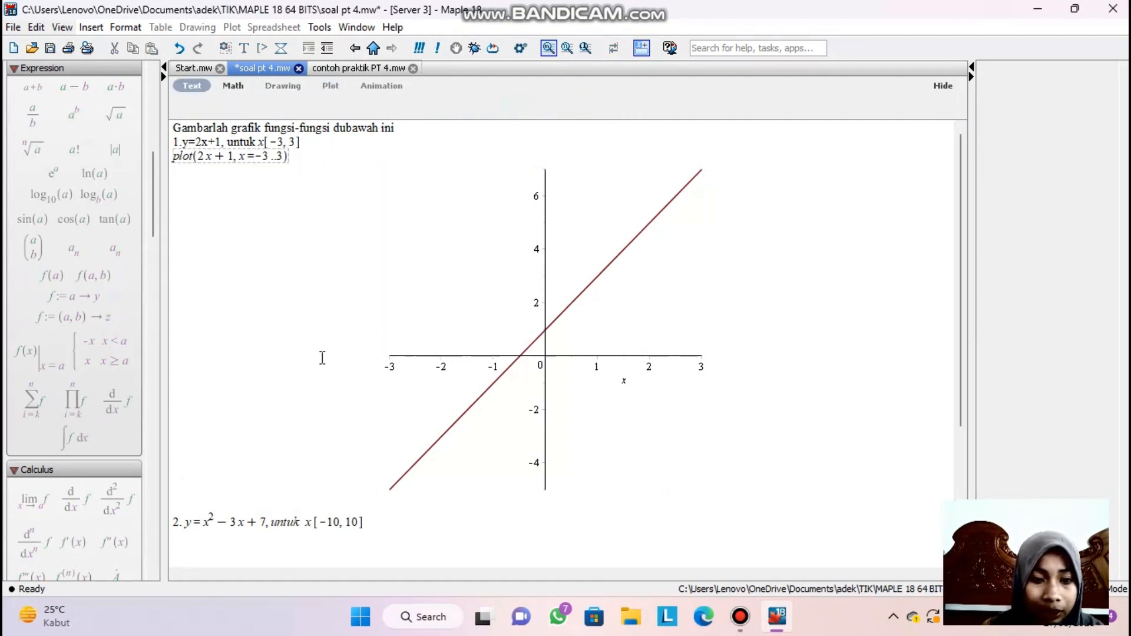
pyautogui.click(227, 495)
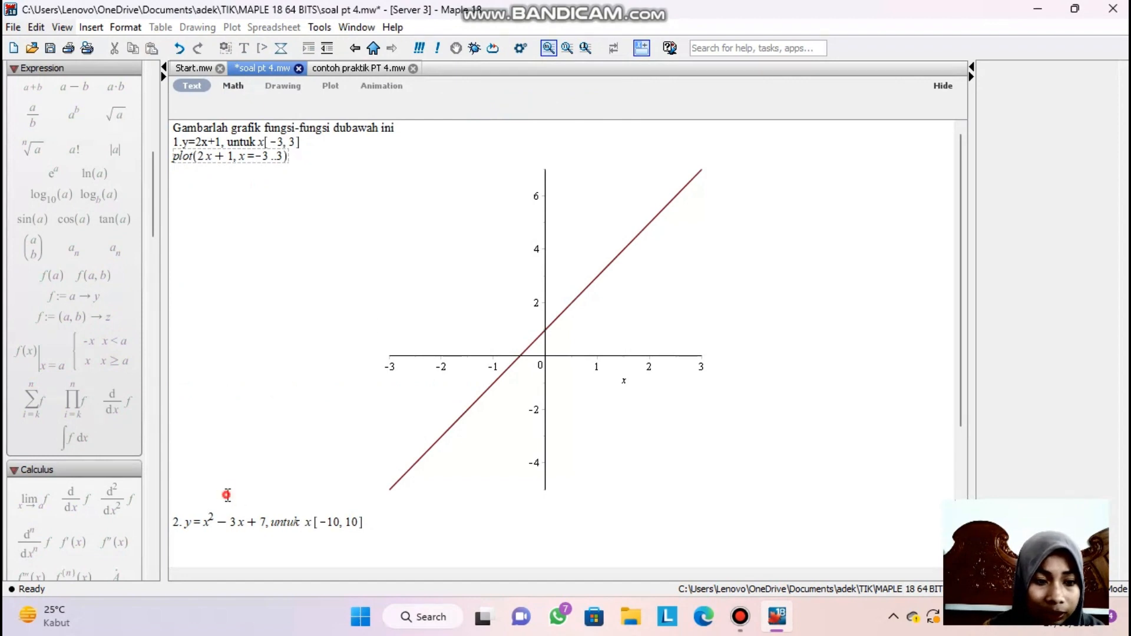
pyautogui.click(183, 497)
pyautogui.click(184, 497)
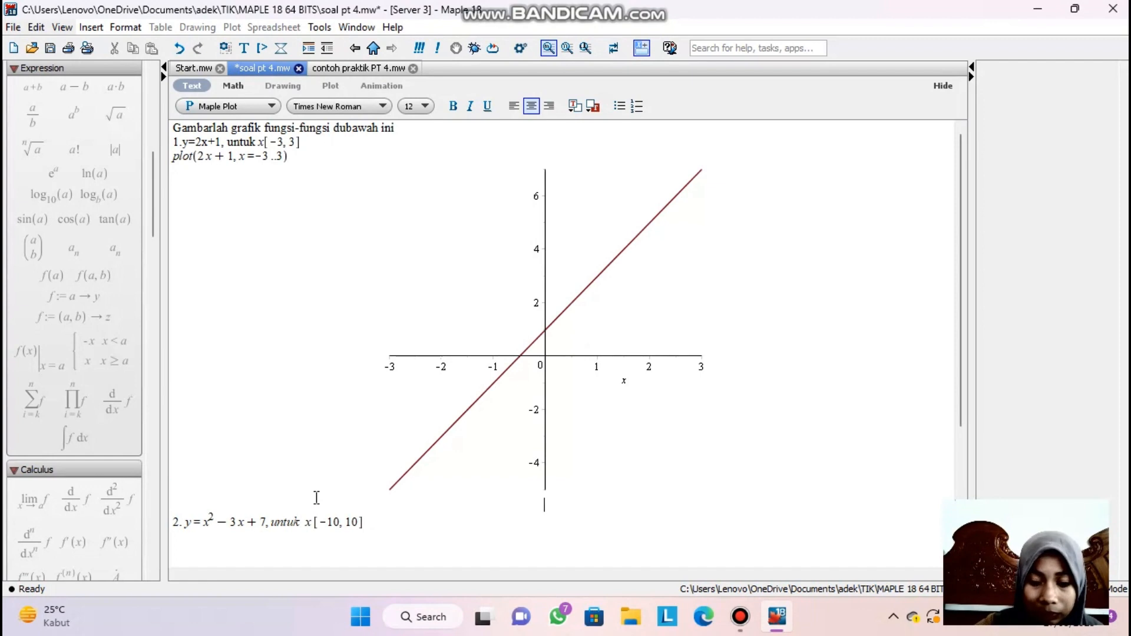
pyautogui.click(180, 506)
pyautogui.click(179, 506)
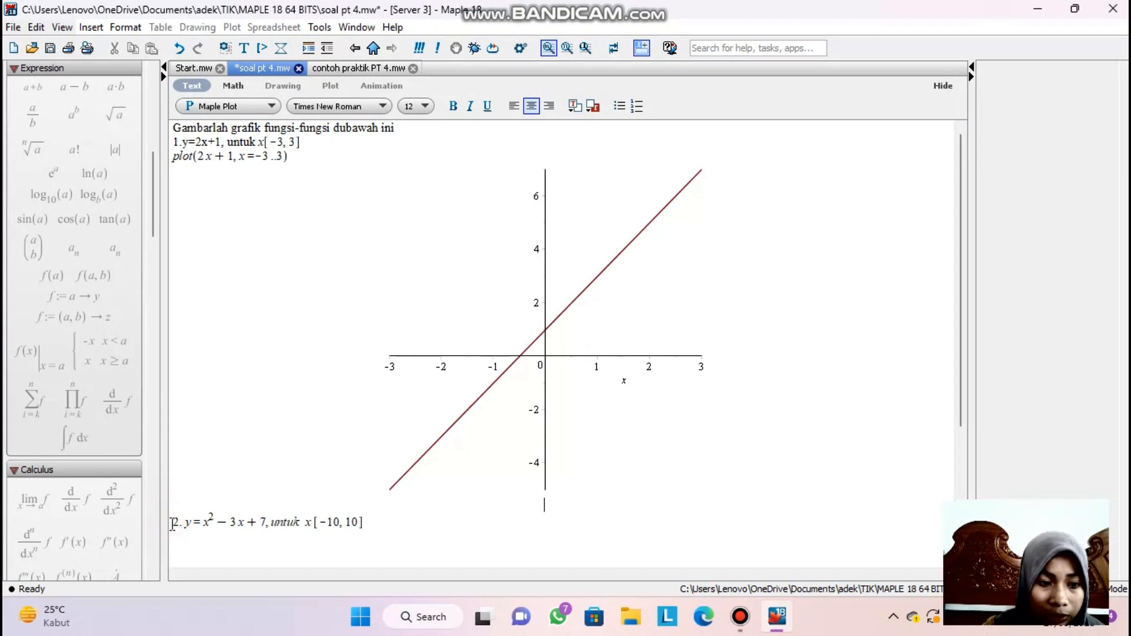
# Step: Define f := x → 2x + 1 with the single-variable function template on a new line directly above problem 2
pyautogui.click(172, 524)
pyautogui.press('Return')
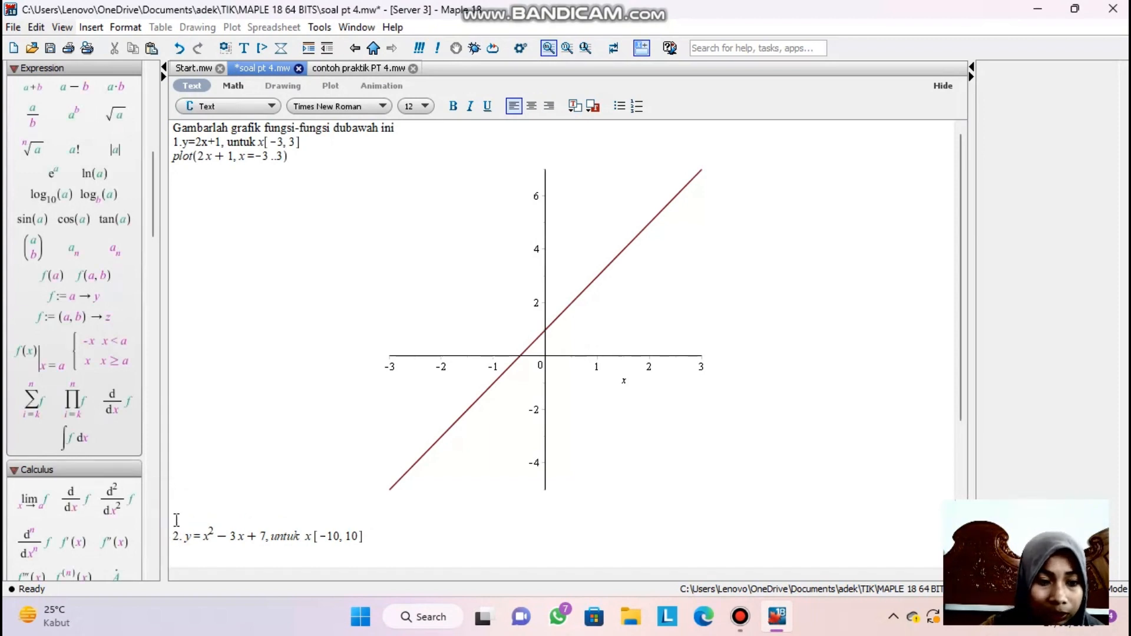
pyautogui.click(82, 297)
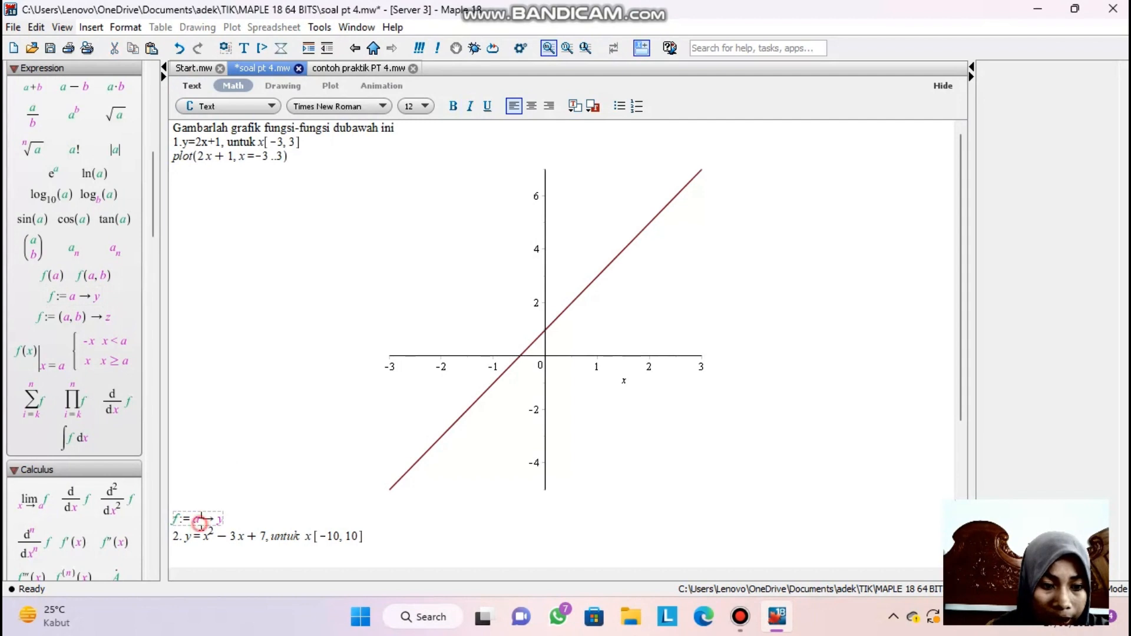
pyautogui.click(196, 519)
pyautogui.write('x')
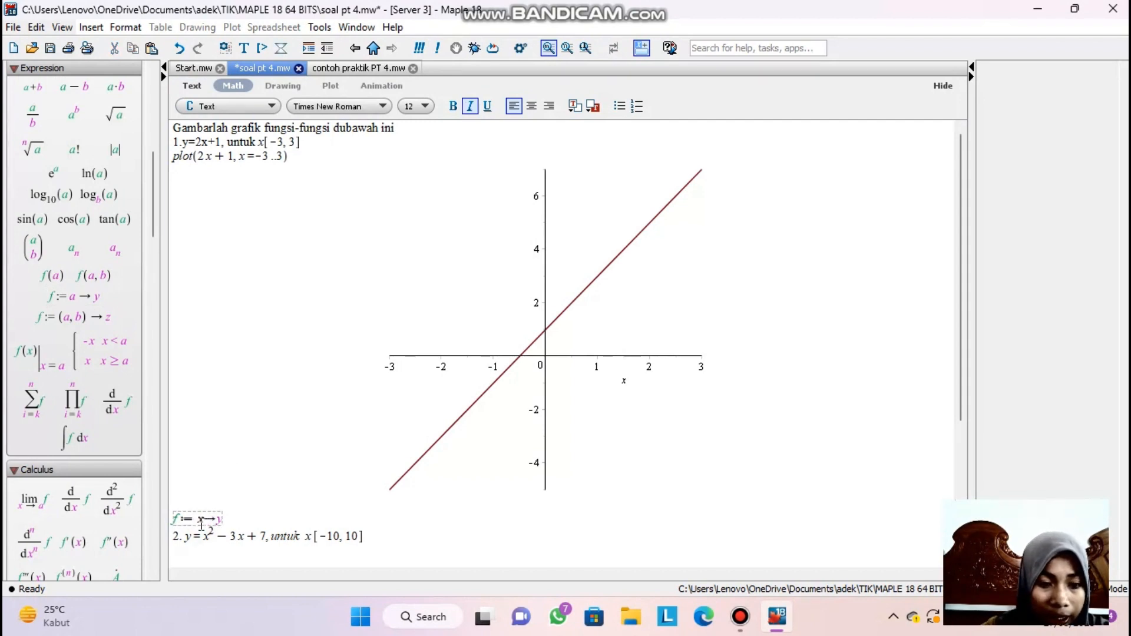
pyautogui.click(225, 523)
pyautogui.write('2*x')
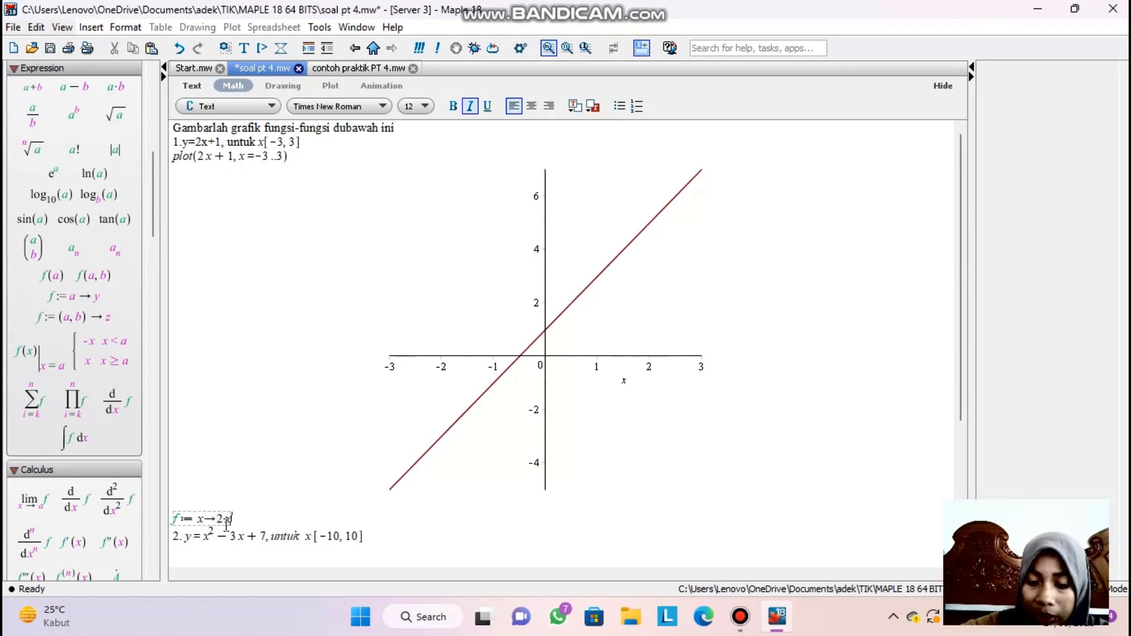
pyautogui.write('+1')
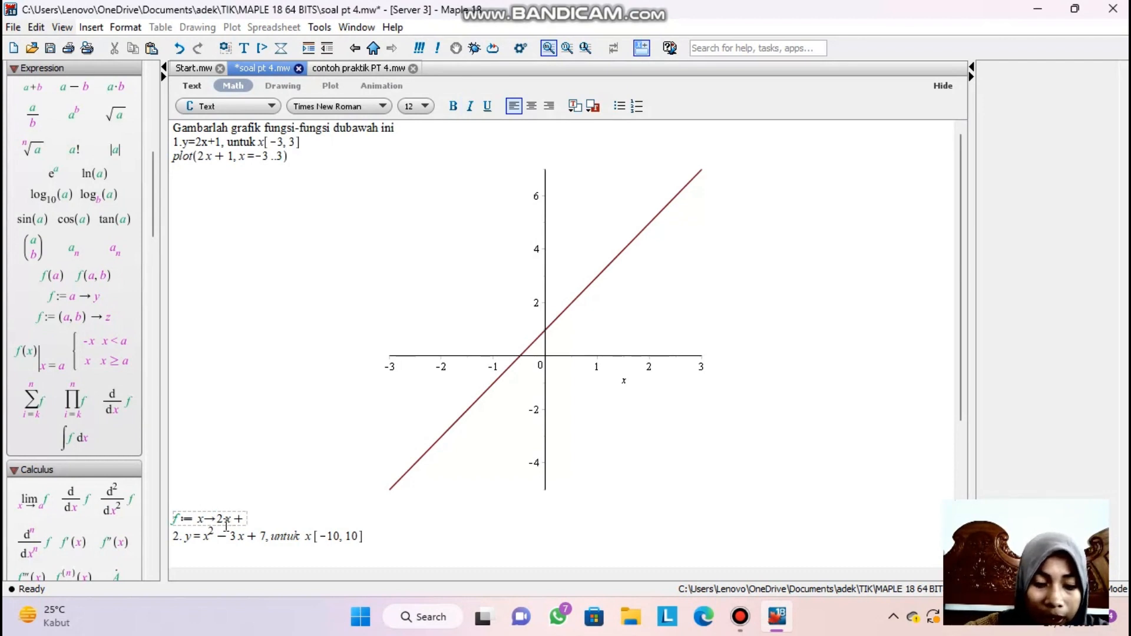
pyautogui.press('Return')
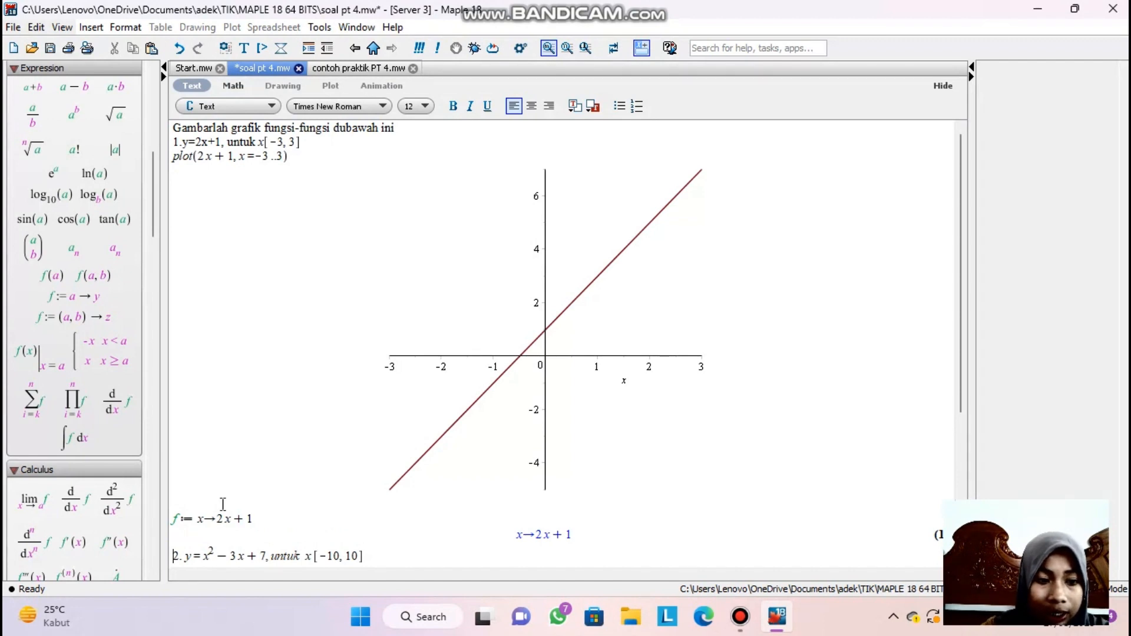
# Step: Insert an empty line between the output of the function definition and problem 2
pyautogui.click(600, 550)
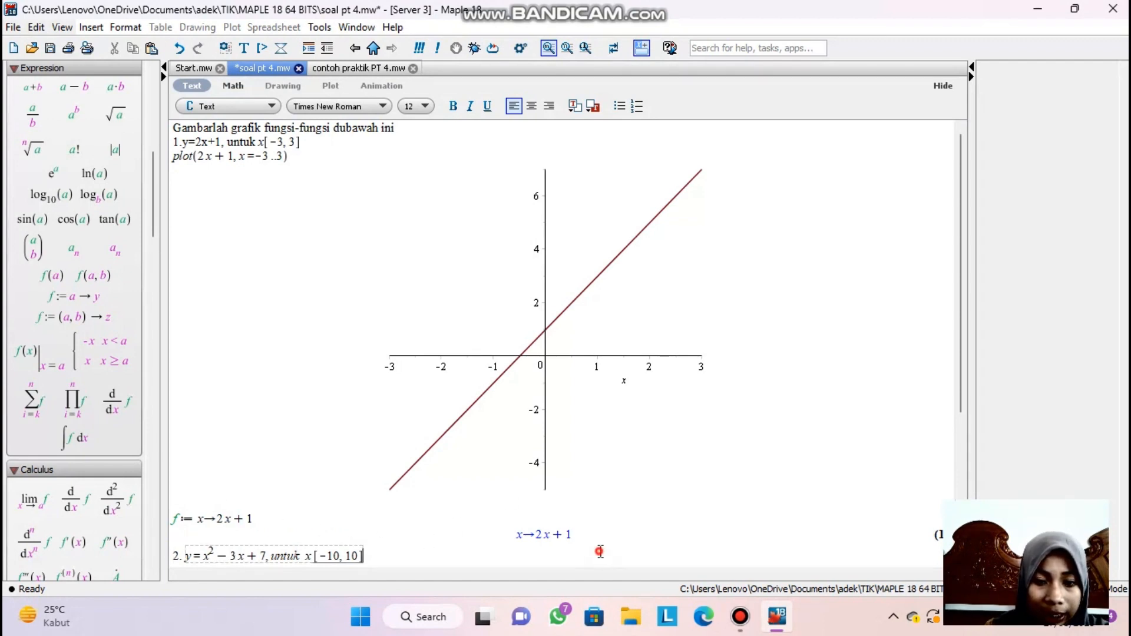
pyautogui.click(314, 531)
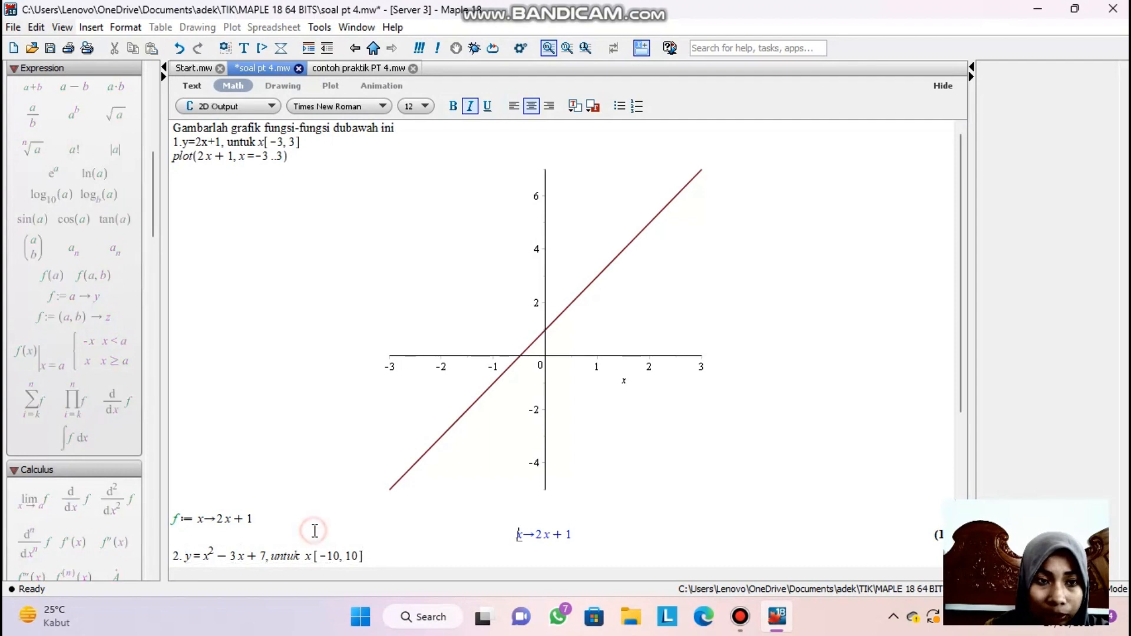
pyautogui.click(190, 544)
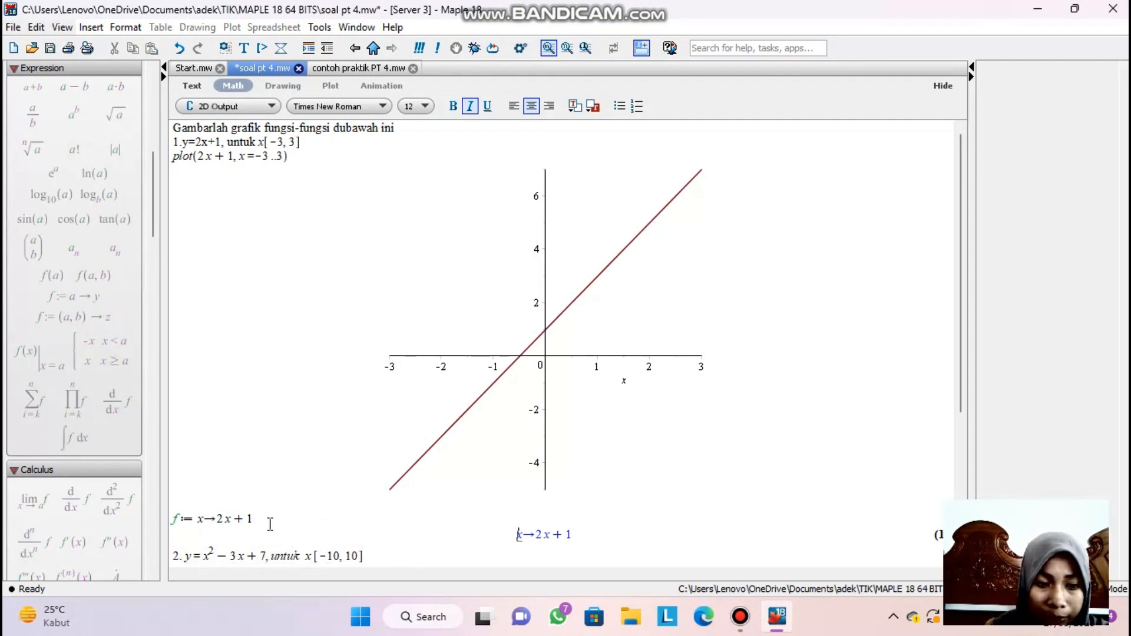
pyautogui.press('Return')
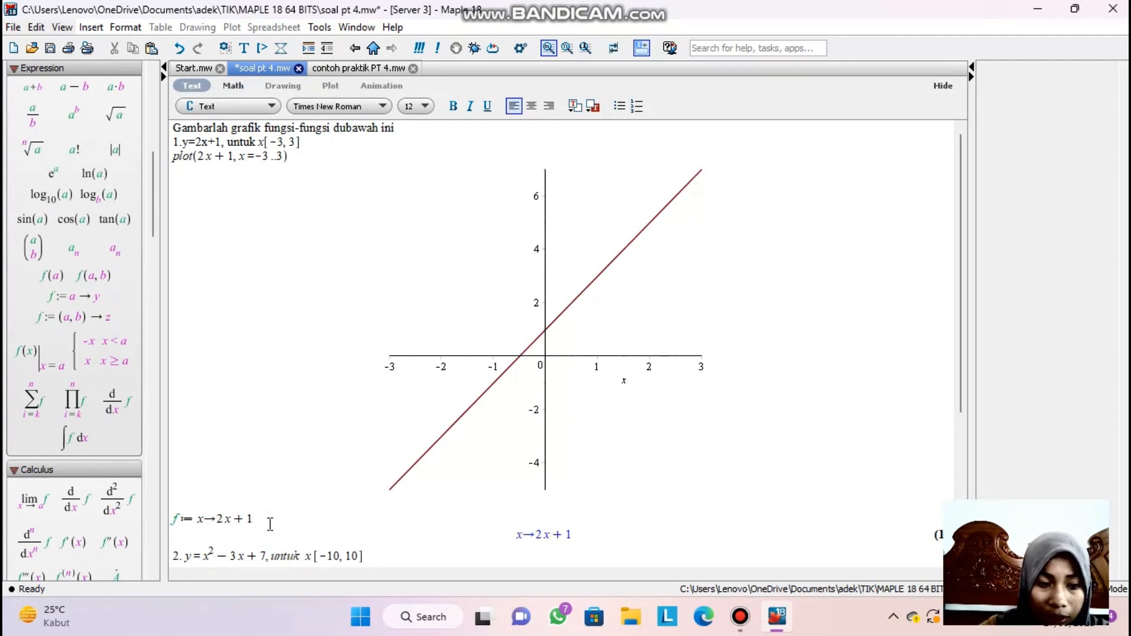
pyautogui.press('Return')
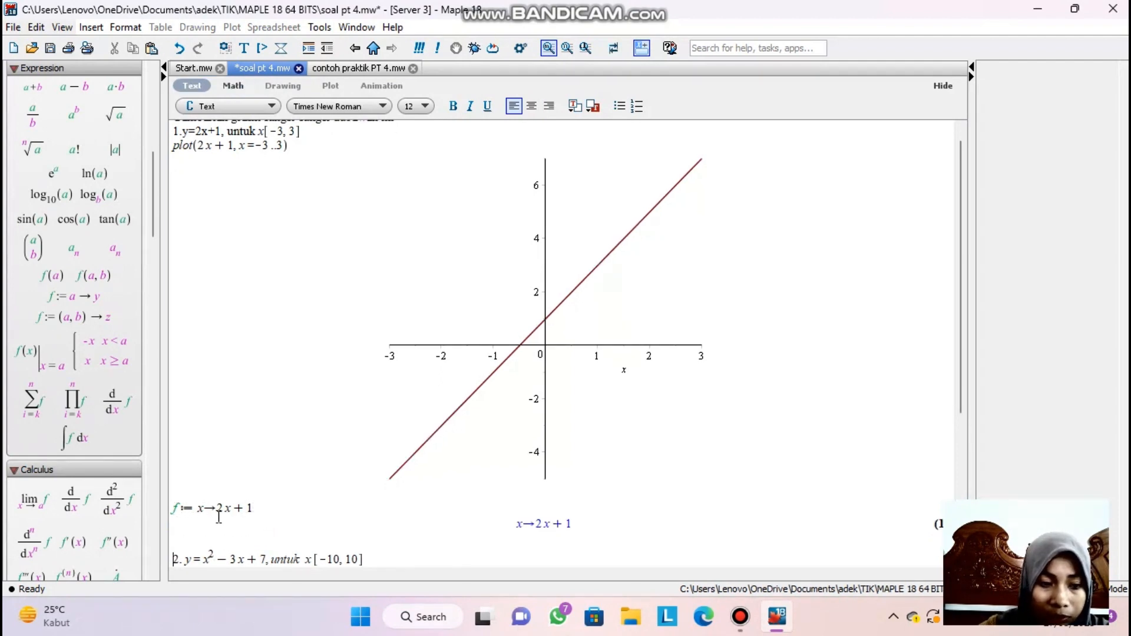
pyautogui.click(218, 542)
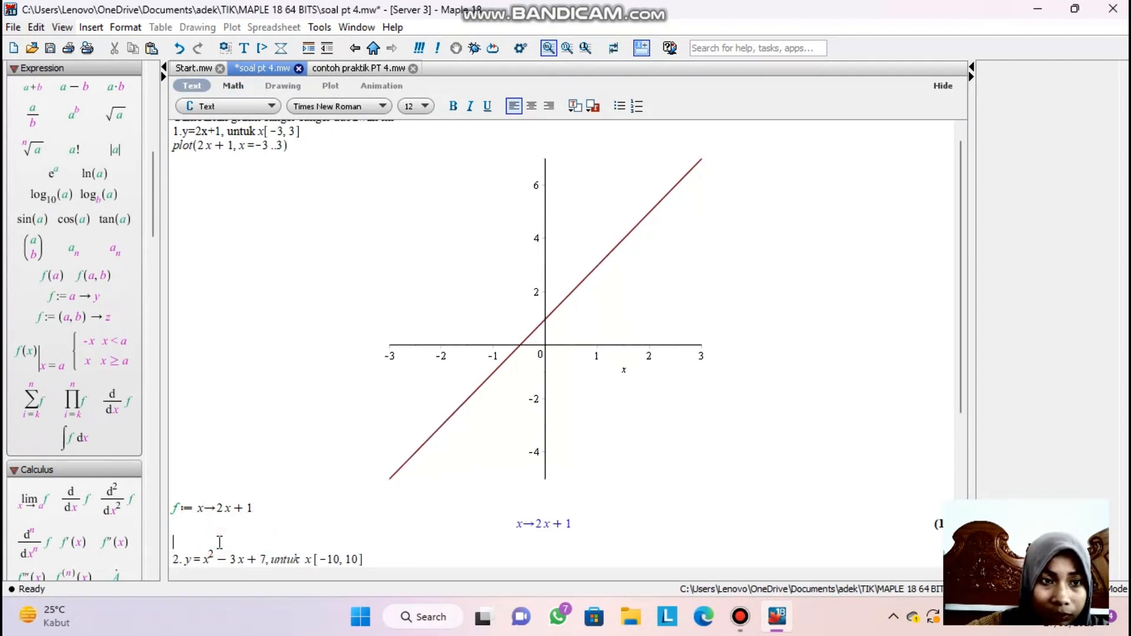
# Step: Plot the defined function by entering and executing plot(f(x), x = -10..10) in math mode on the empty line above problem 2
pyautogui.click(231, 85)
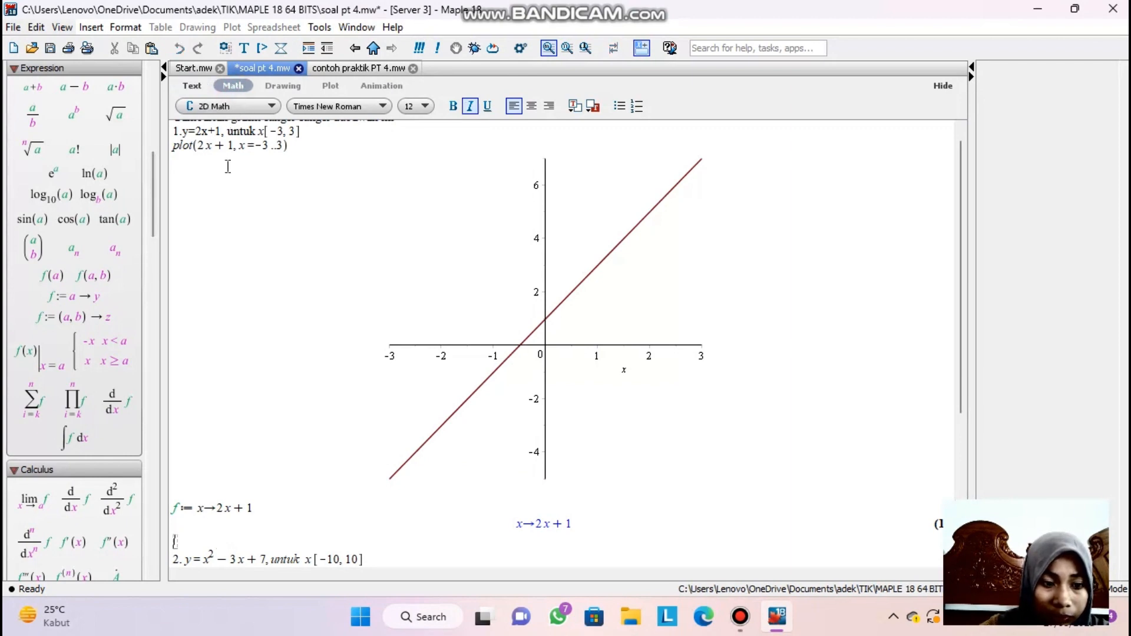
pyautogui.write('plot')
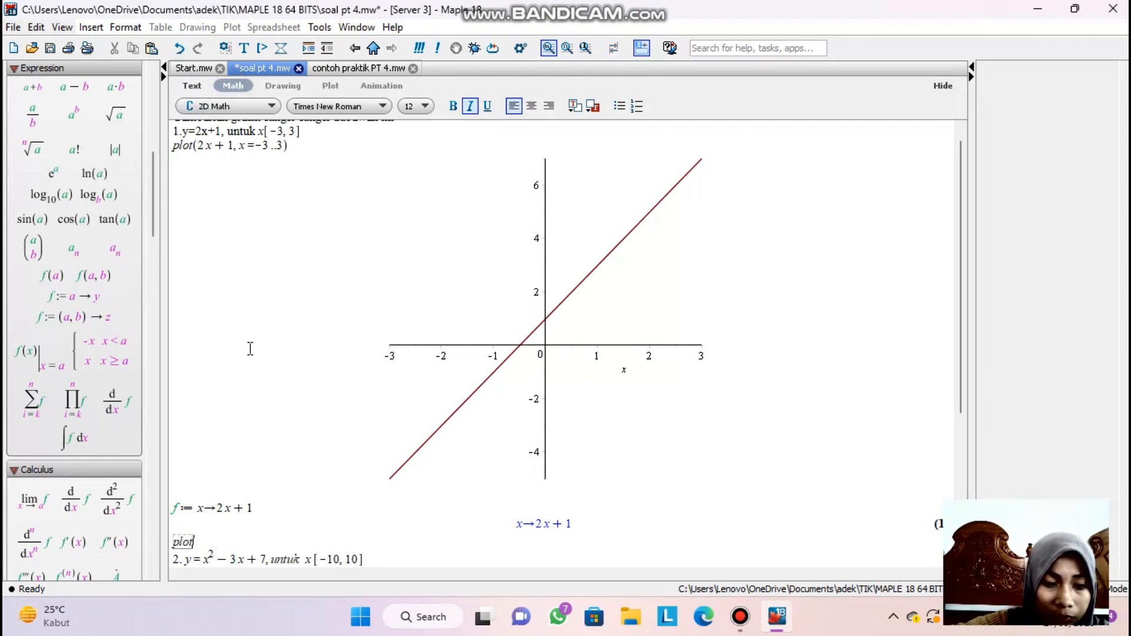
pyautogui.write('(f')
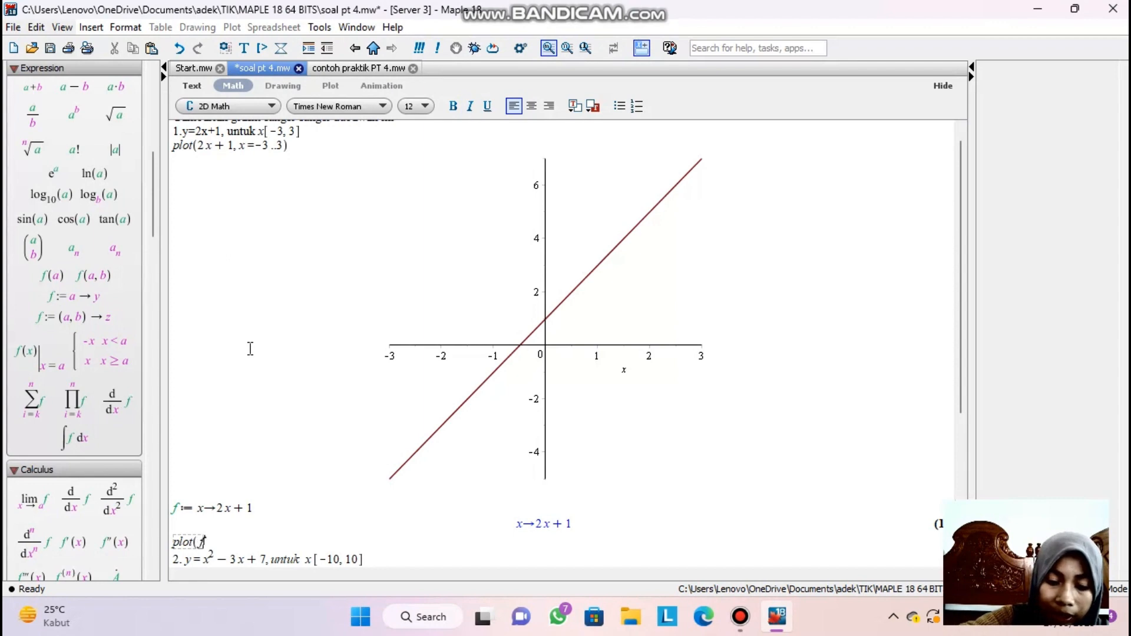
pyautogui.write('(x')
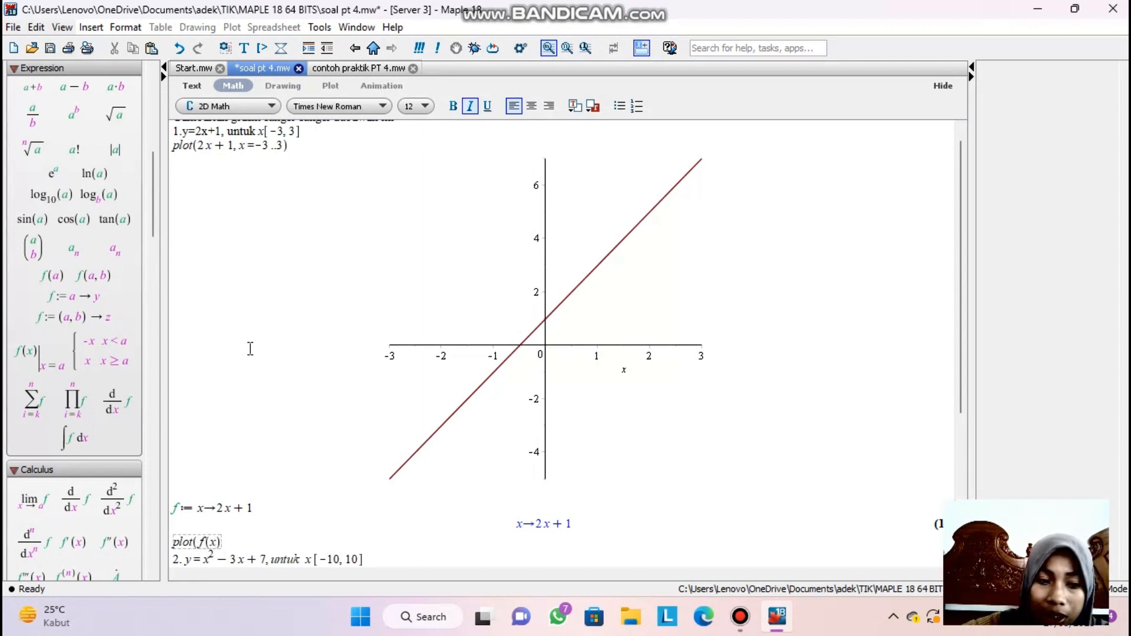
pyautogui.write(')')
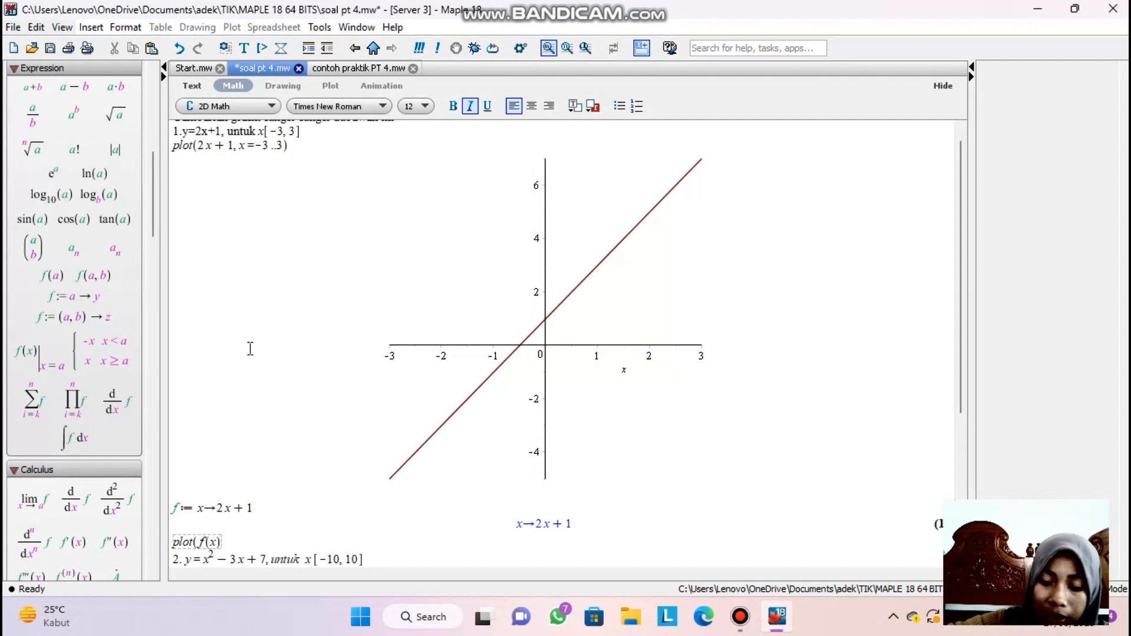
pyautogui.write(', x')
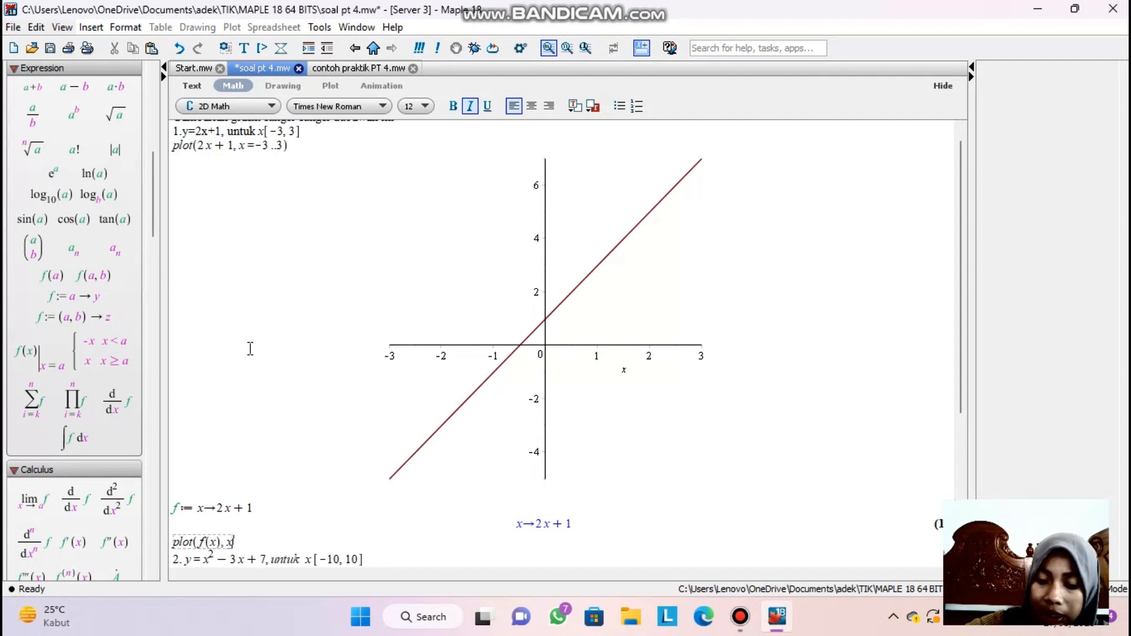
pyautogui.write('=-')
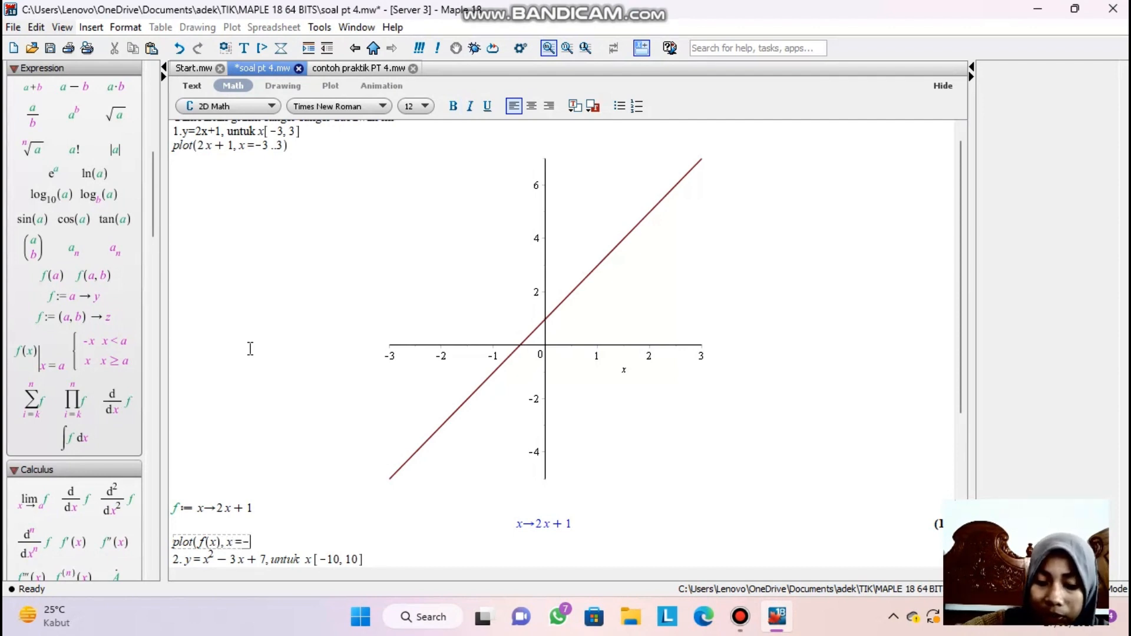
pyautogui.write('10 ')
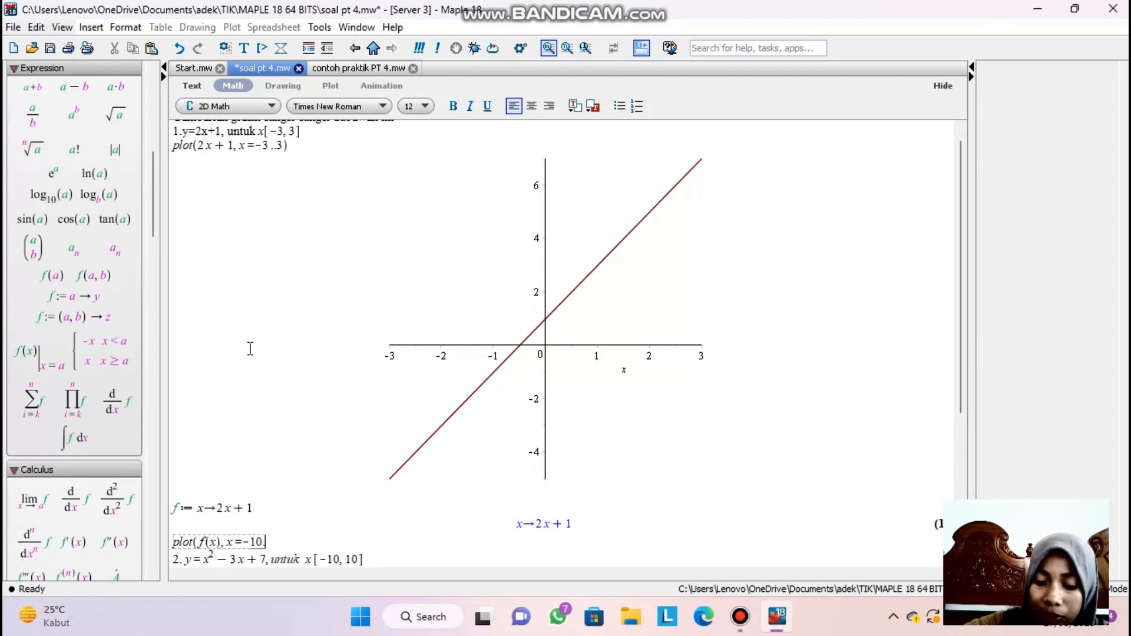
pyautogui.write('..10')
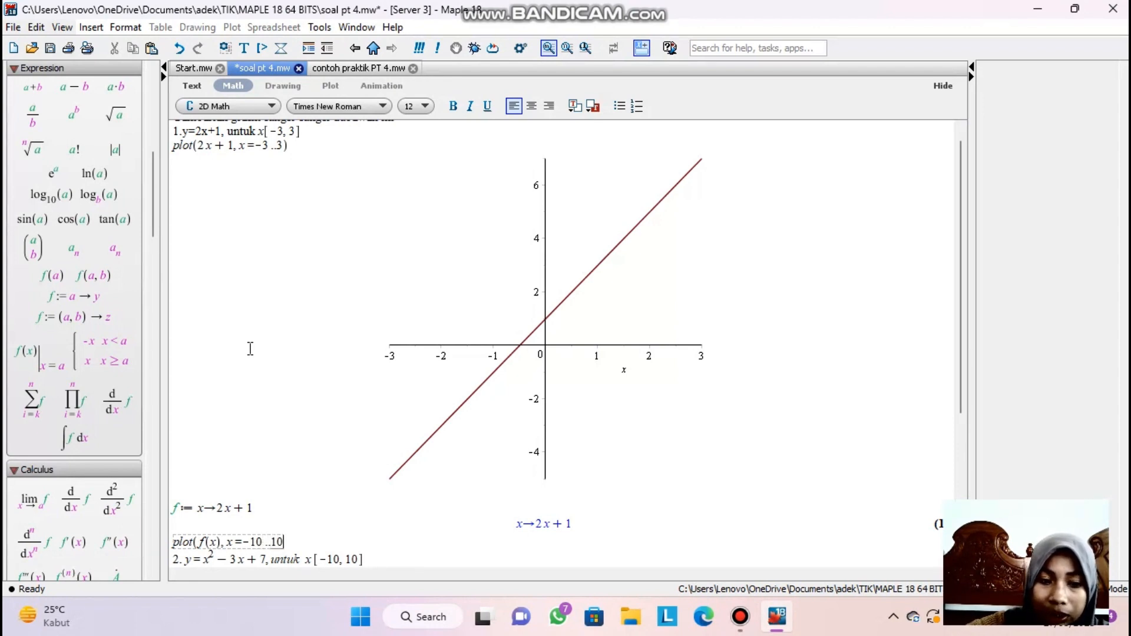
pyautogui.write(')')
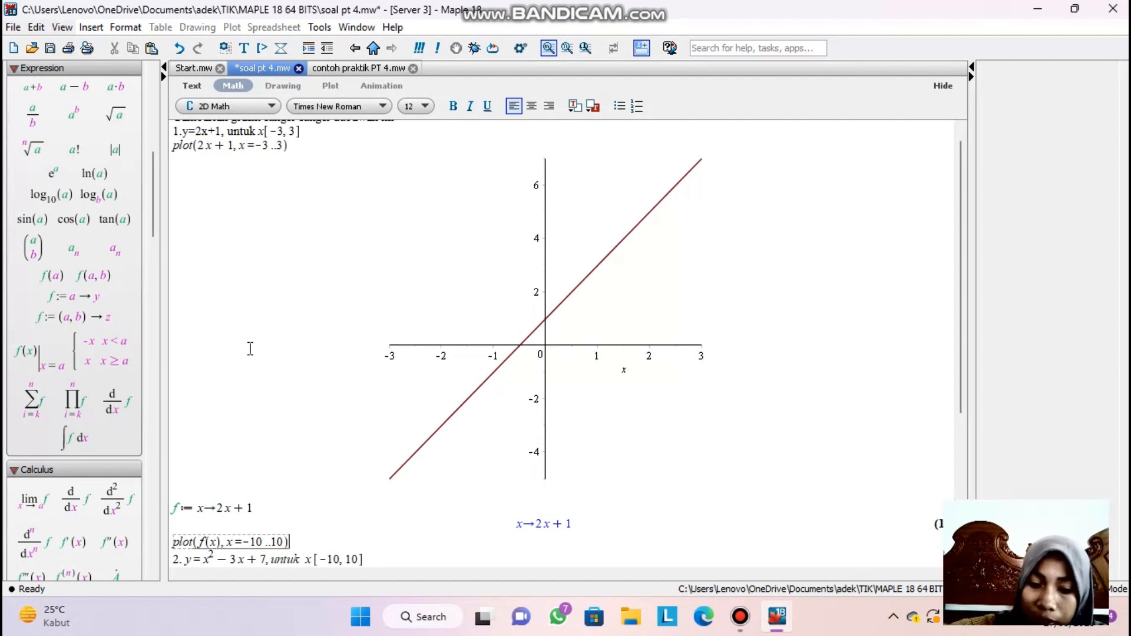
pyautogui.press('Return')
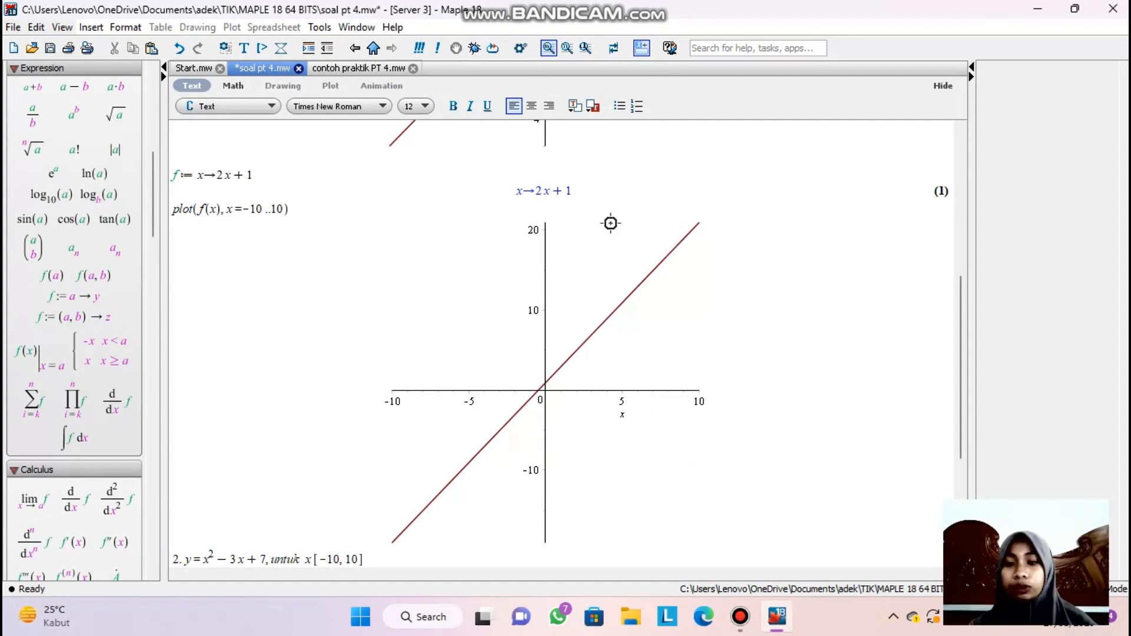
pyautogui.moveTo(964, 344); pyautogui.dragTo(988, 419)
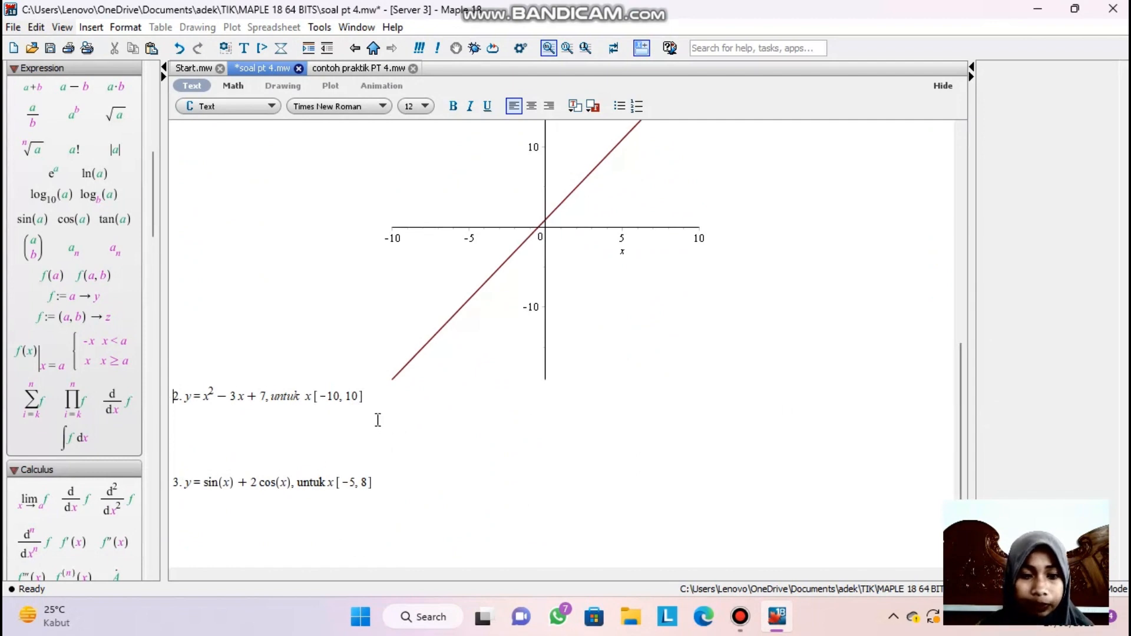
pyautogui.click(372, 393)
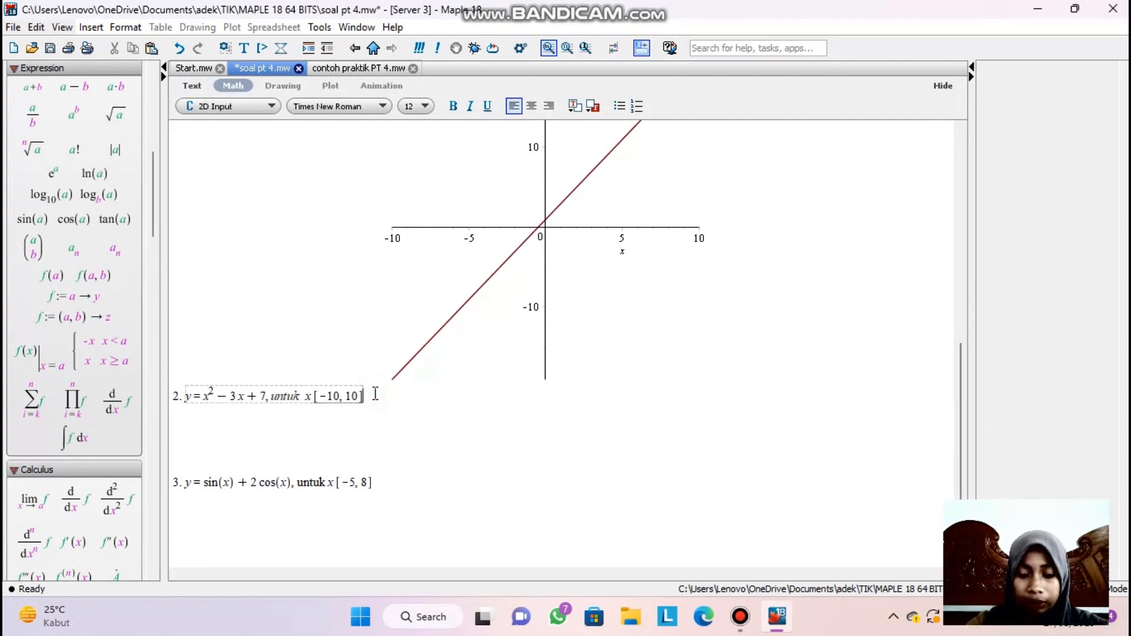
pyautogui.click(219, 441)
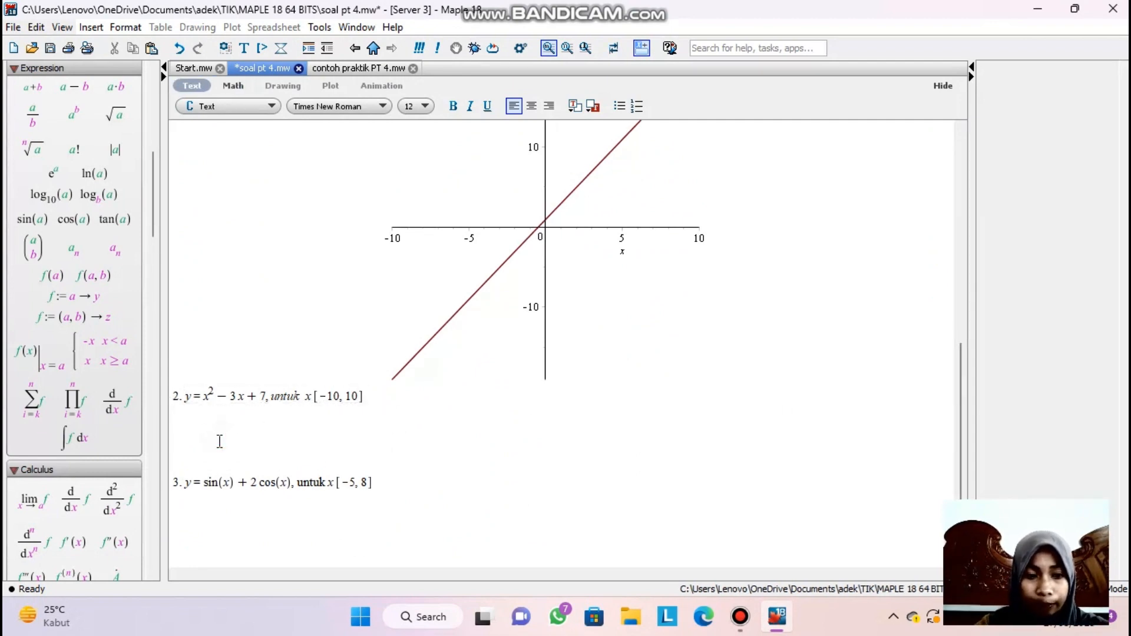
pyautogui.write('plo')
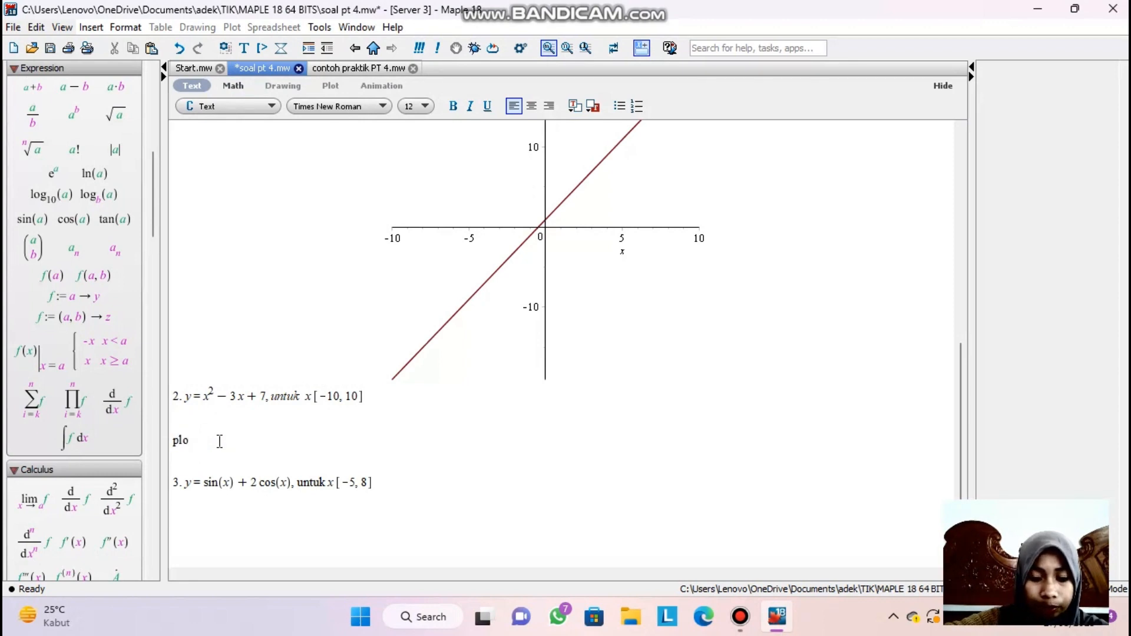
pyautogui.press('BackSpace')
pyautogui.press('BackSpace')
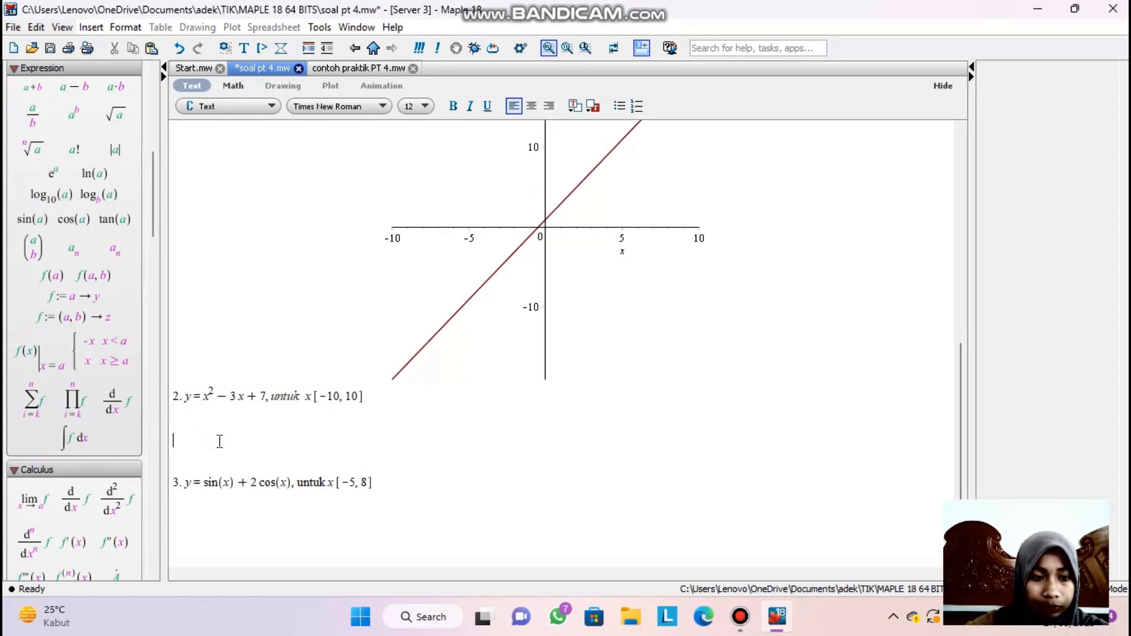
# Step: Begin a plot command in math mode directly below problem 2, with x^2 - 3x + 7 as the expression
pyautogui.click(187, 411)
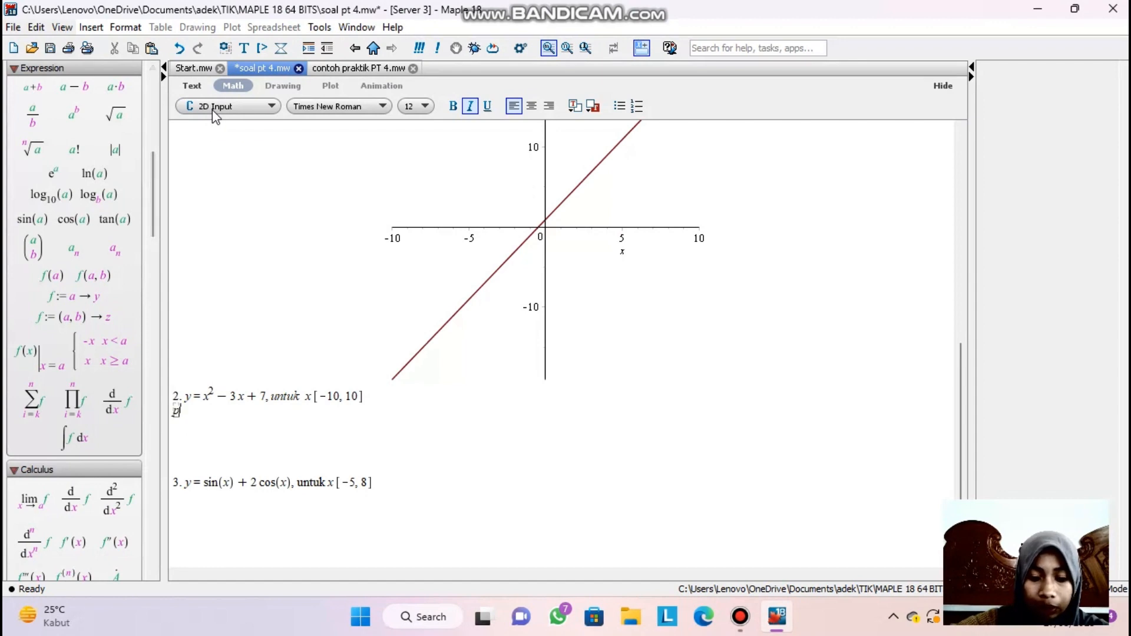
pyautogui.write('plot')
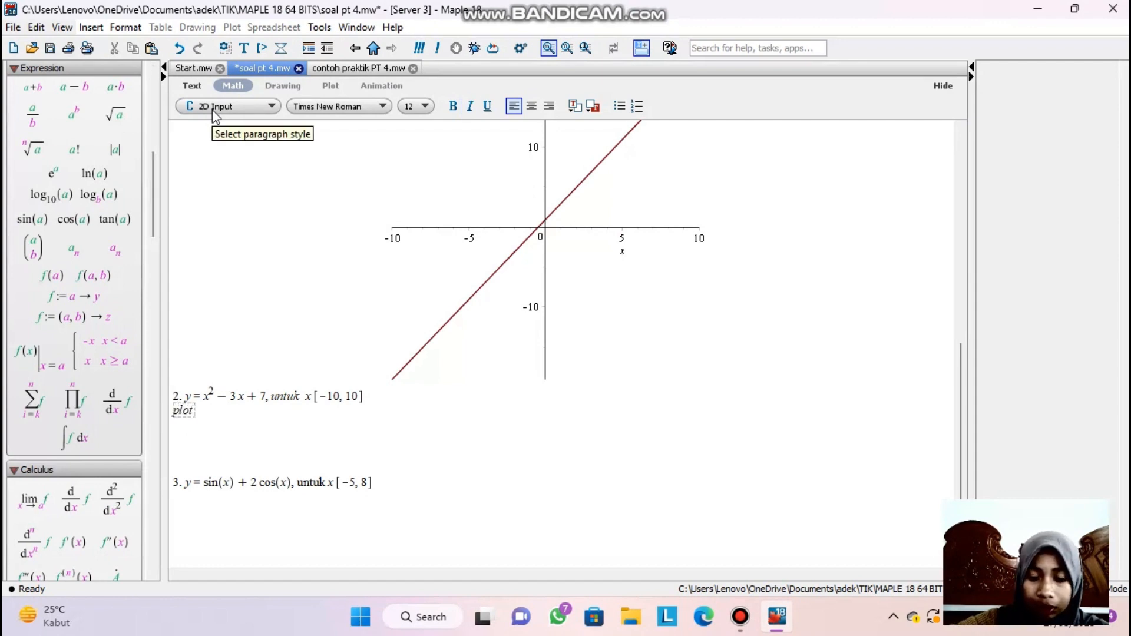
pyautogui.press('Return')
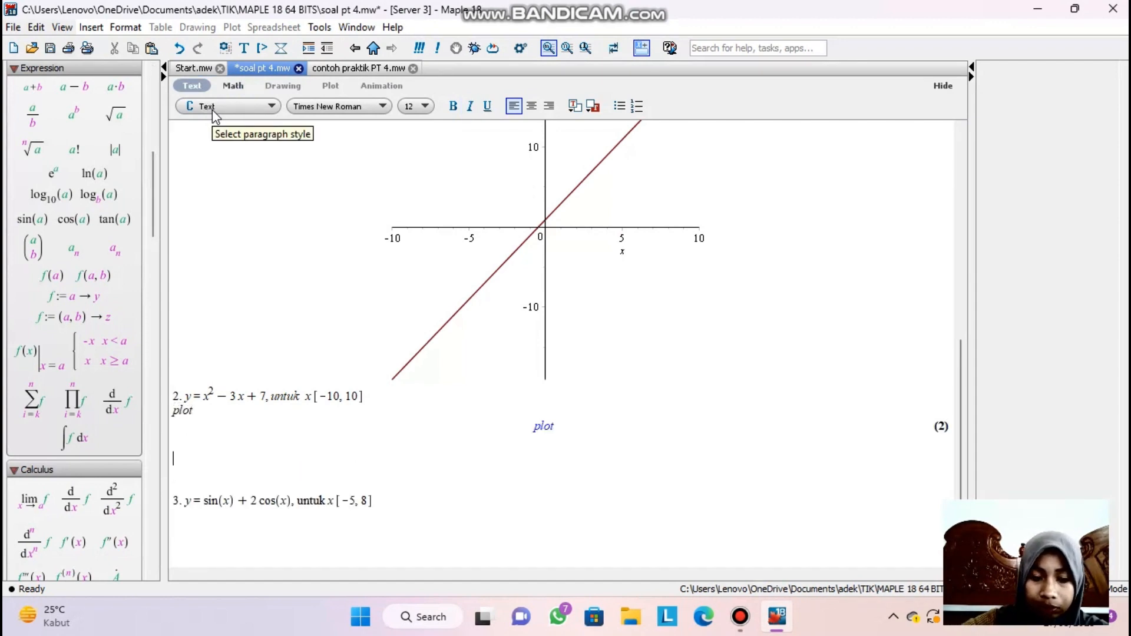
pyautogui.click(232, 416)
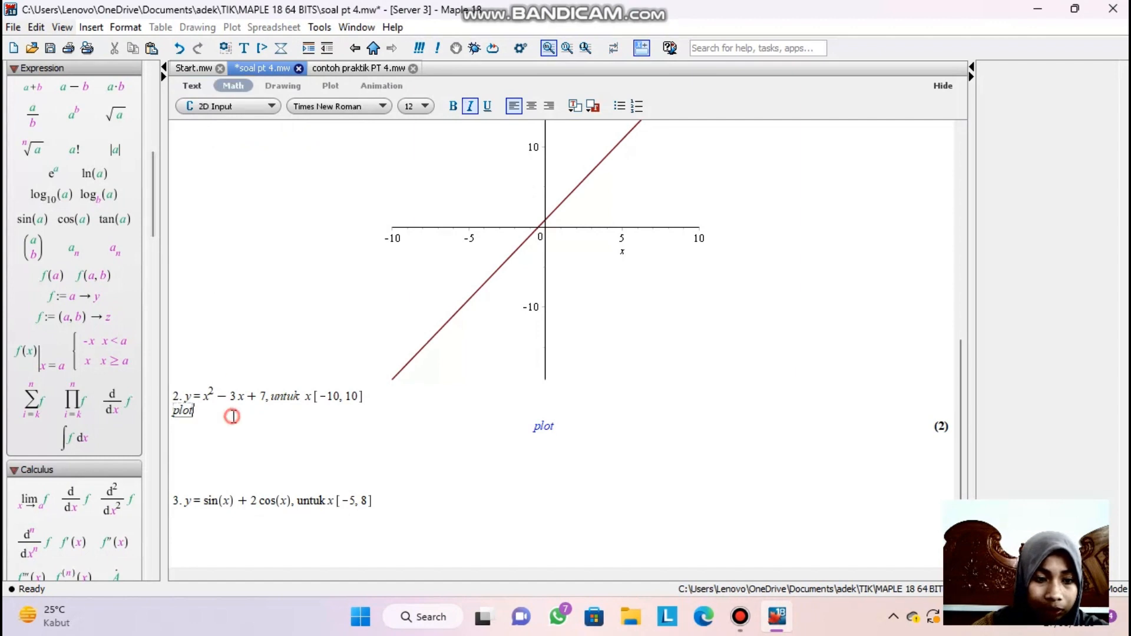
pyautogui.write('(')
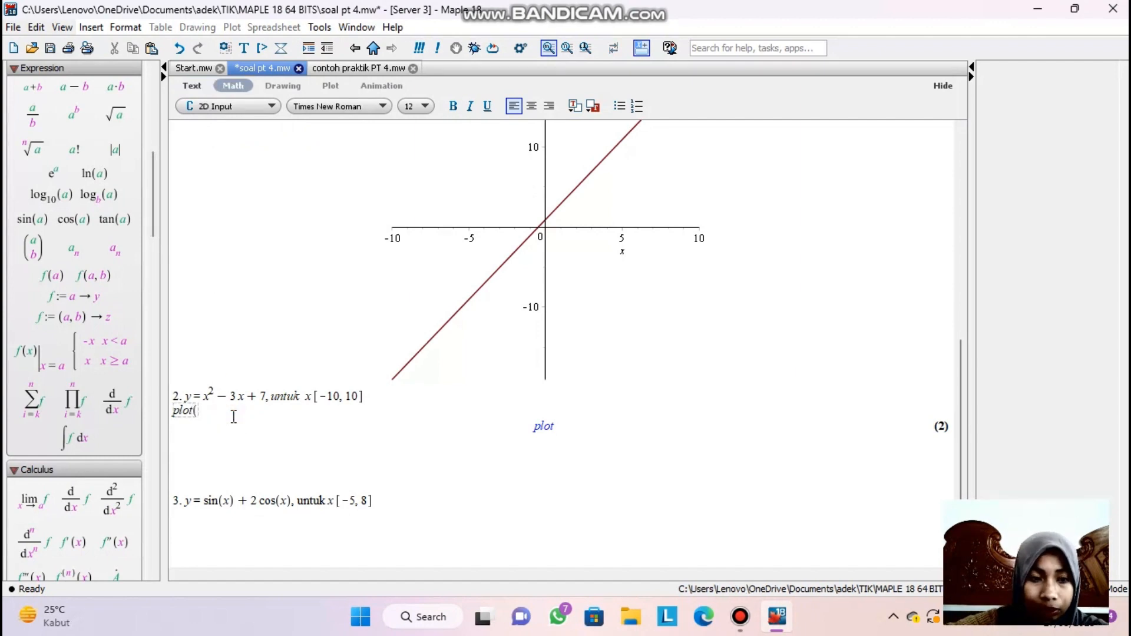
pyautogui.moveTo(197, 395); pyautogui.dragTo(266, 384)
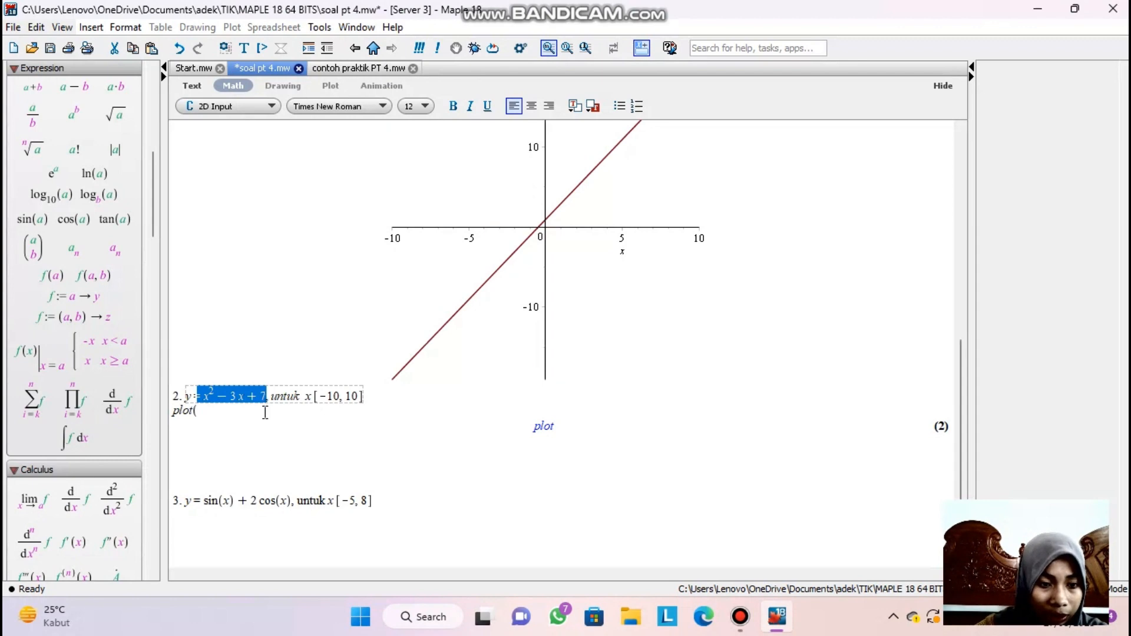
pyautogui.click(265, 412)
pyautogui.write('x^2 - 3x + 7')
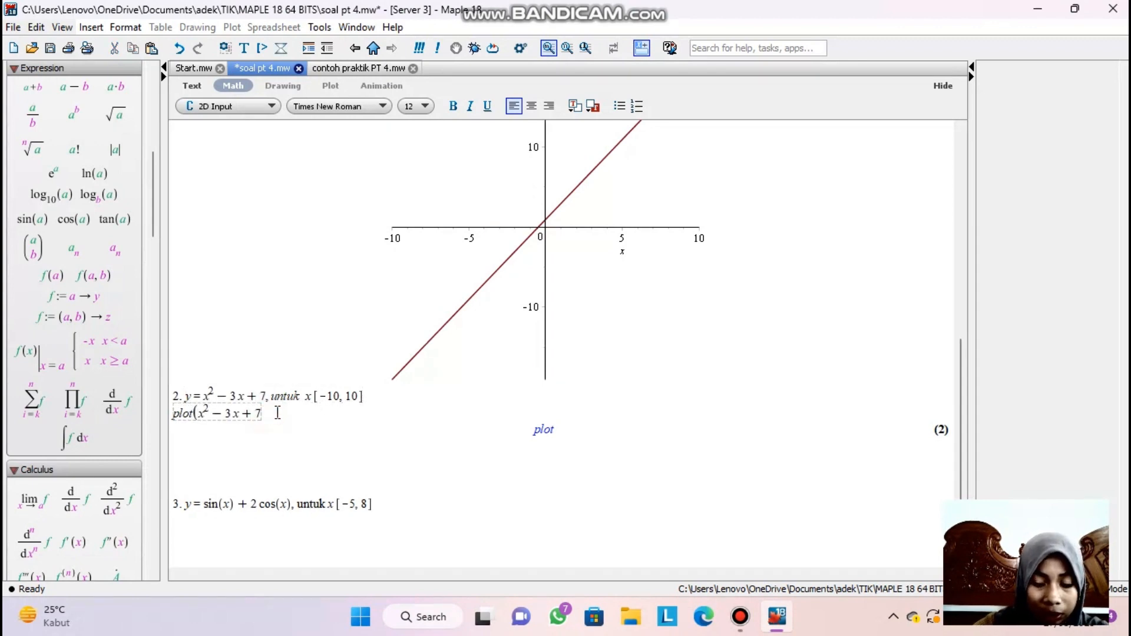
# Step: Complete problem 2's plot command with the range x = -10..10 and execute it
pyautogui.write(', x ')
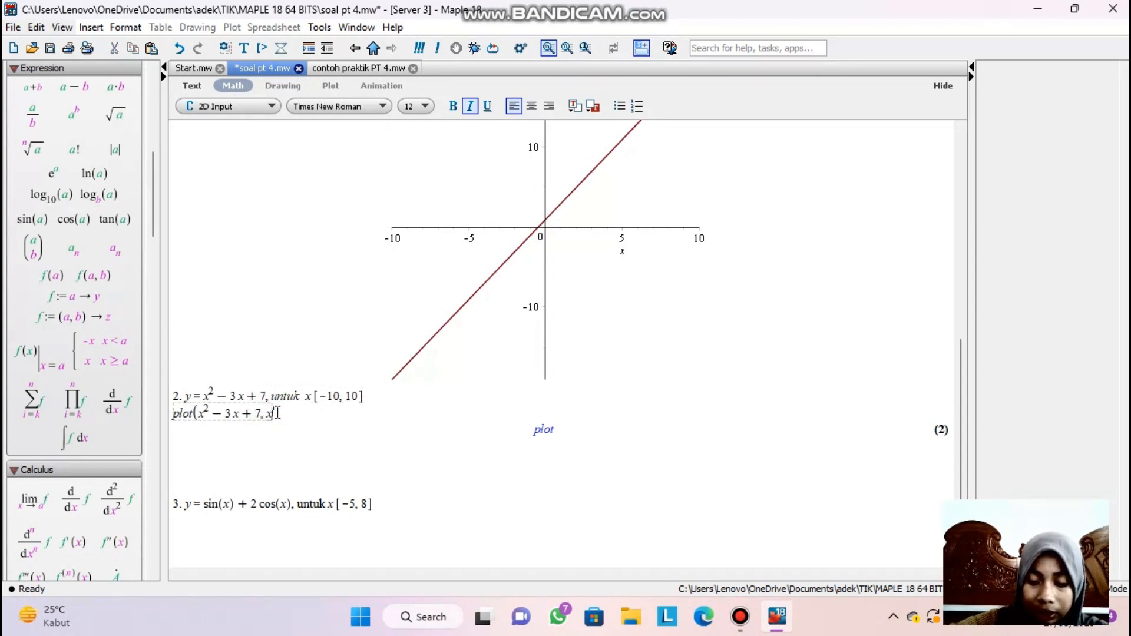
pyautogui.write('=')
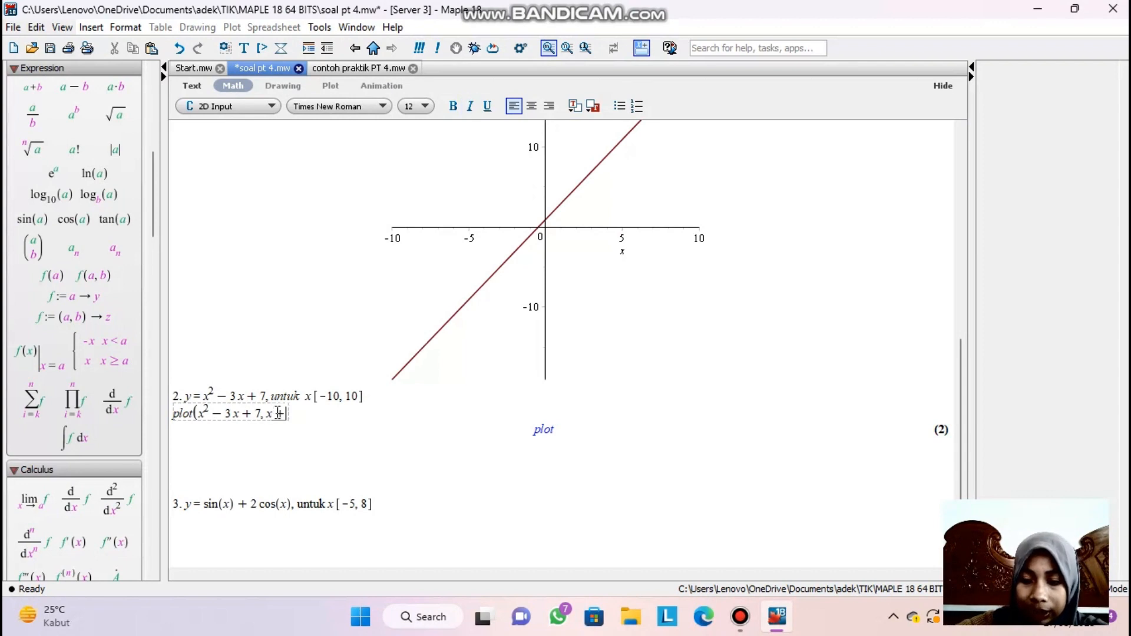
pyautogui.press('BackSpace')
pyautogui.write('=')
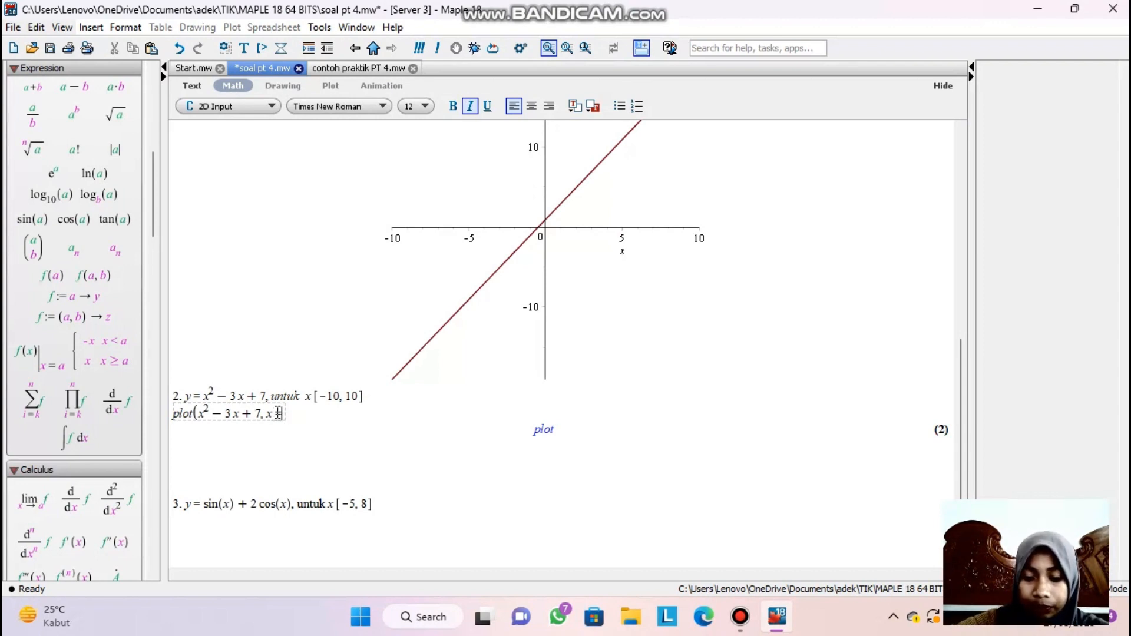
pyautogui.write('-10')
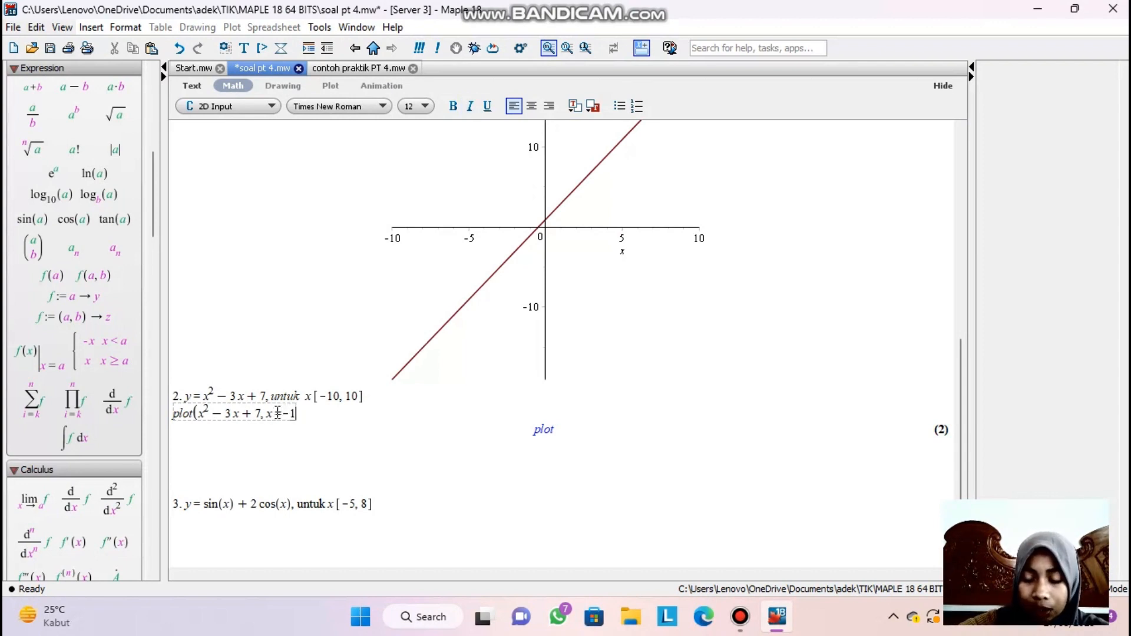
pyautogui.write('..1')
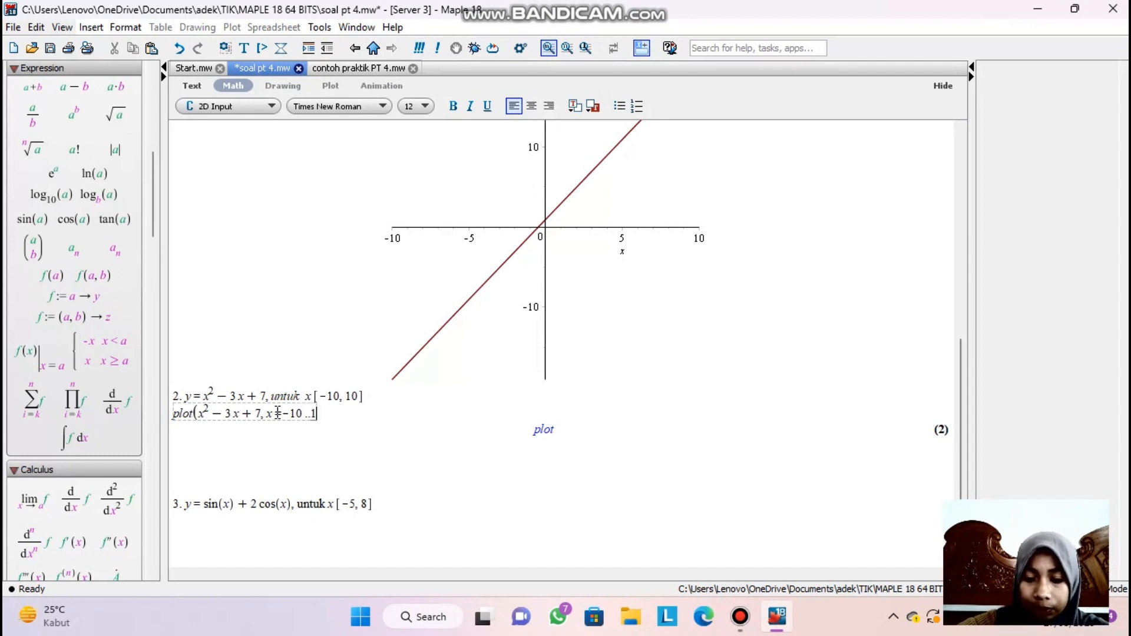
pyautogui.write('0)')
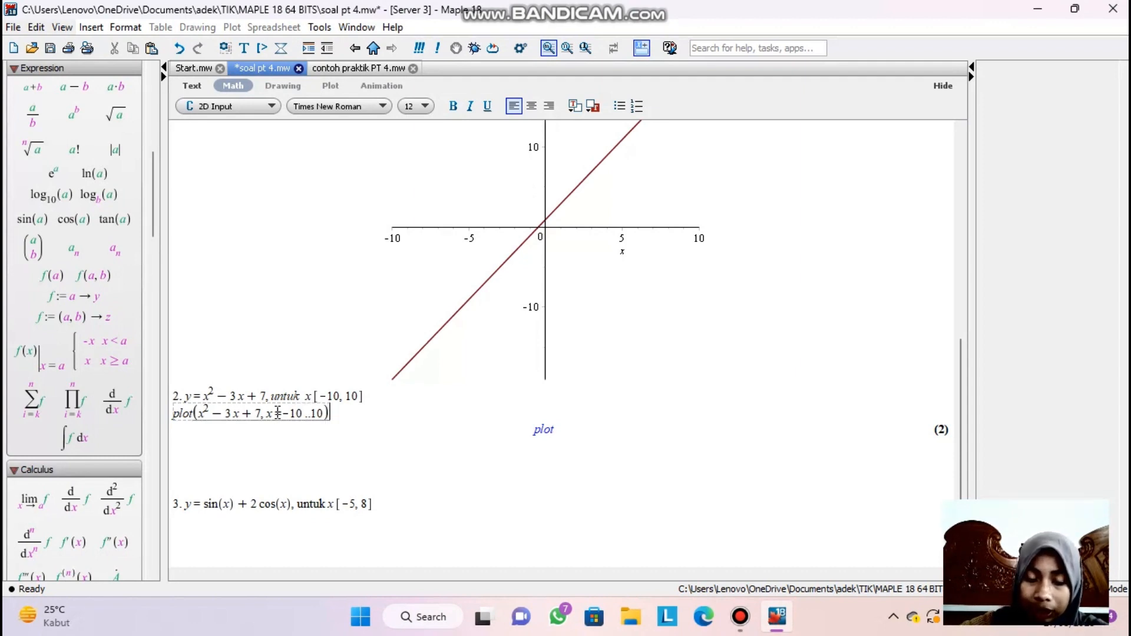
pyautogui.press('Return')
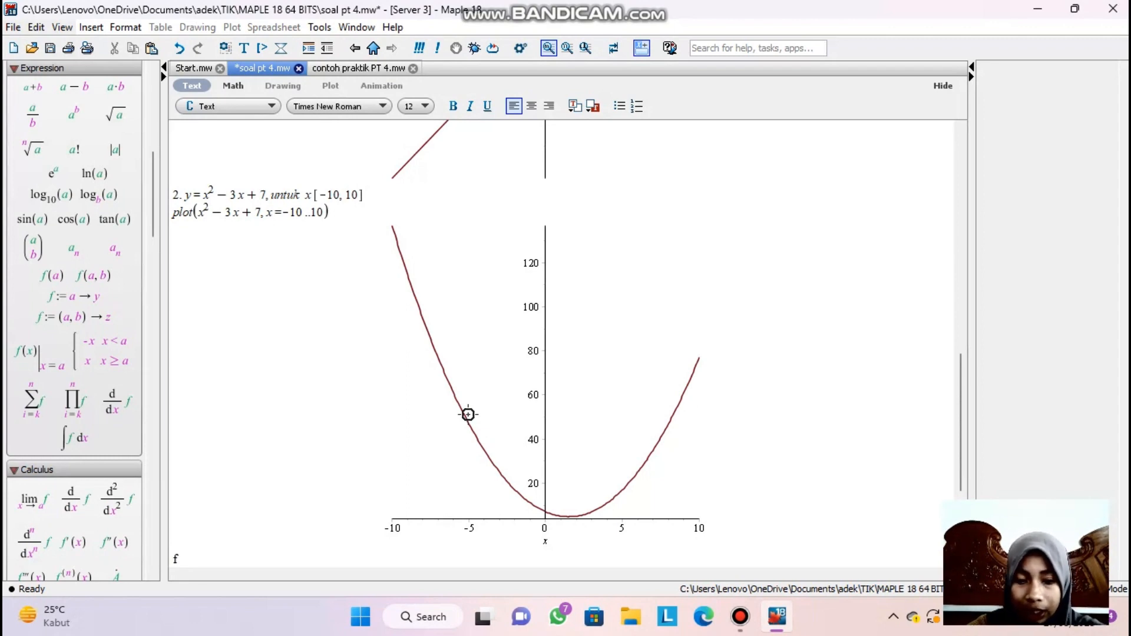
# Step: Insert the single-variable function template below the parabola plot and fill it in as f := x → x^2 - 3x + 7
pyautogui.click(73, 296)
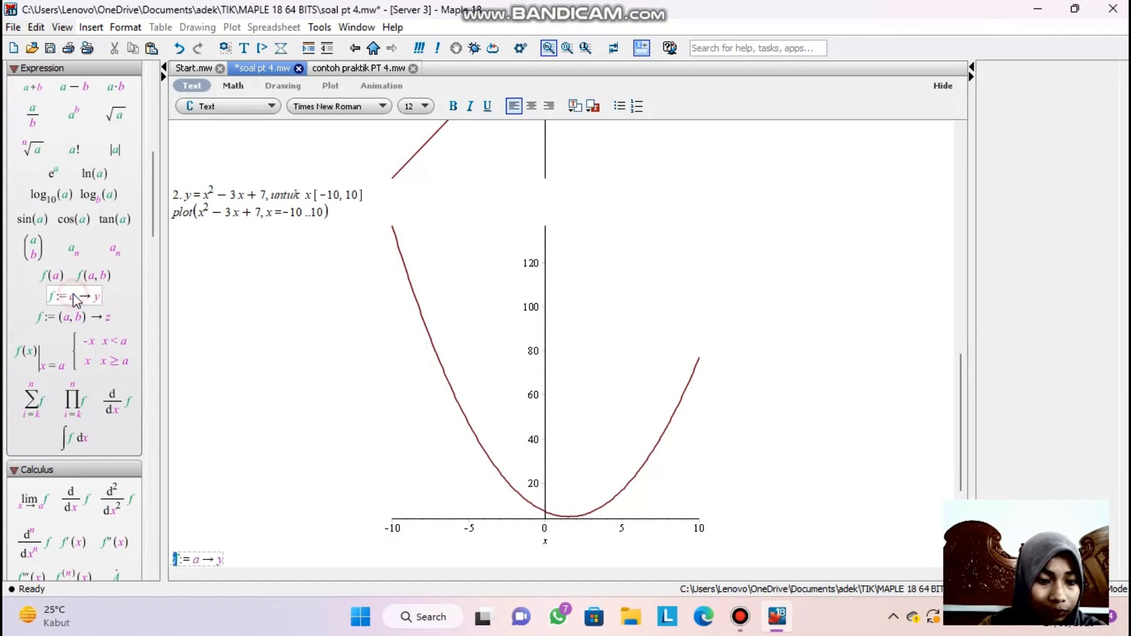
pyautogui.click(200, 560)
pyautogui.write('x')
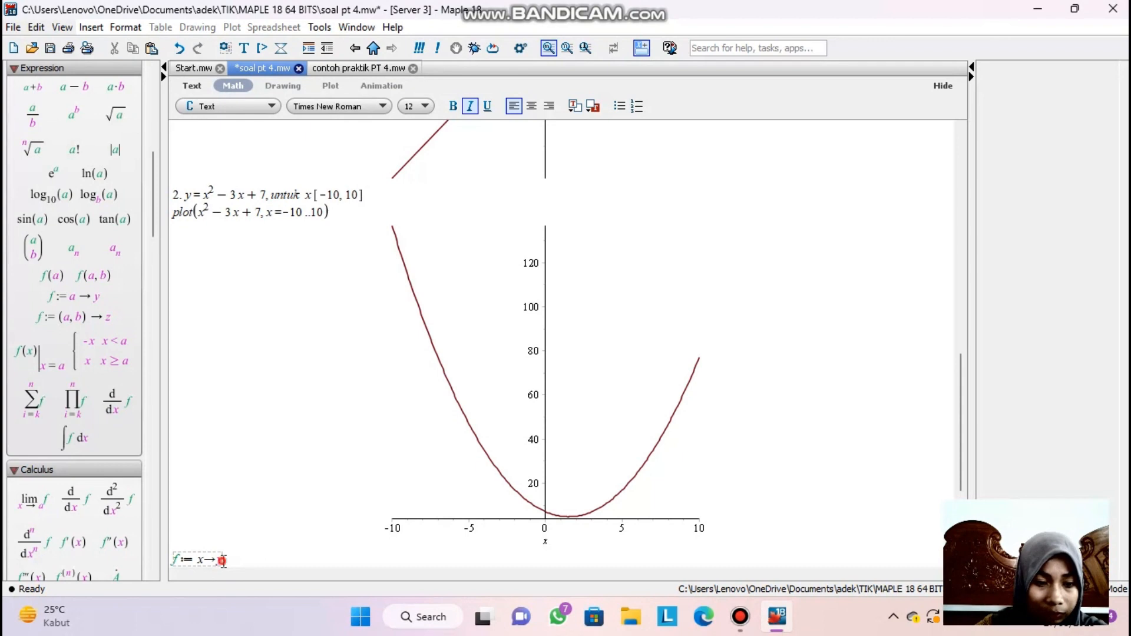
pyautogui.click(222, 560)
pyautogui.press('BackSpace')
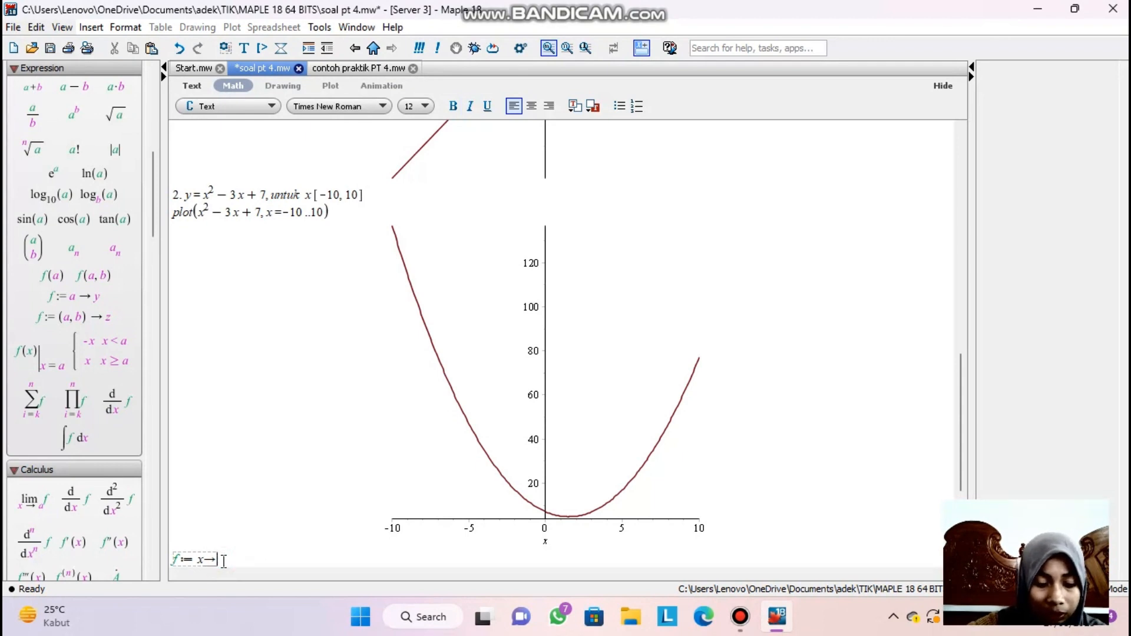
pyautogui.write('x^2 - 3x + 7')
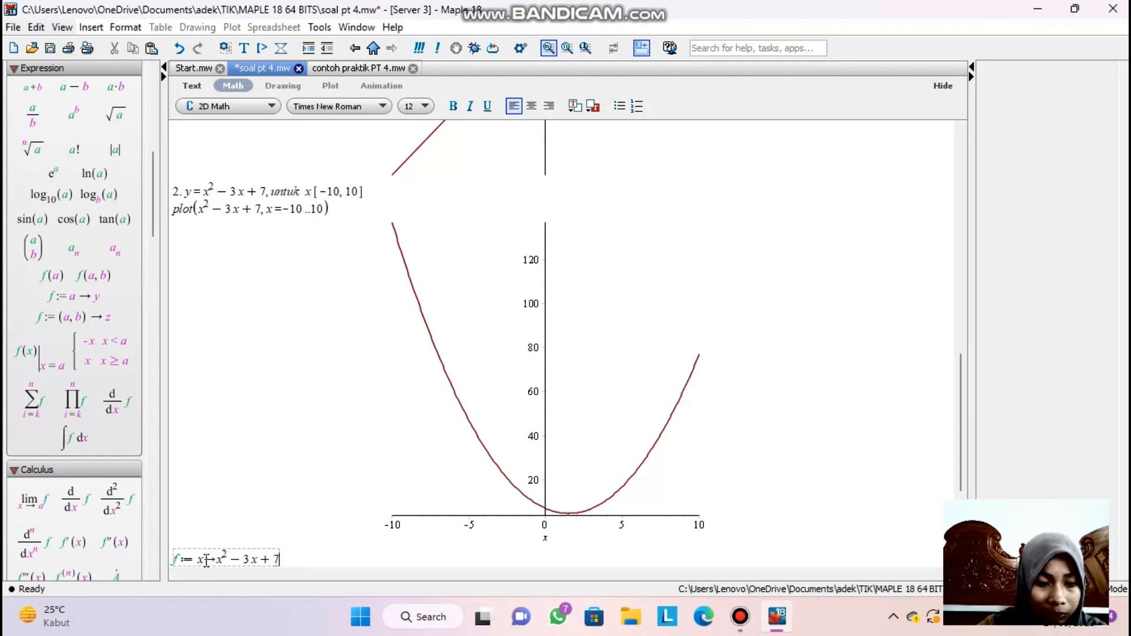
# Step: Change the argument before the arrow in problem 2's function definition to y
pyautogui.click(205, 559)
pyautogui.press('BackSpace')
pyautogui.write('y')
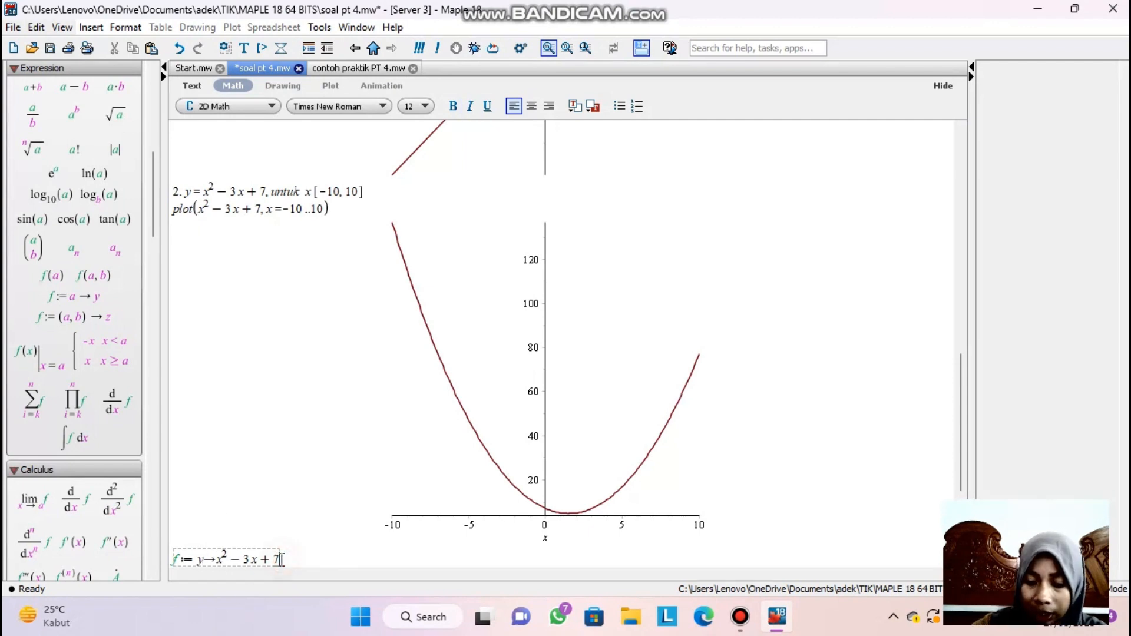
# Step: Execute problem 2's function definition
pyautogui.press('Return')
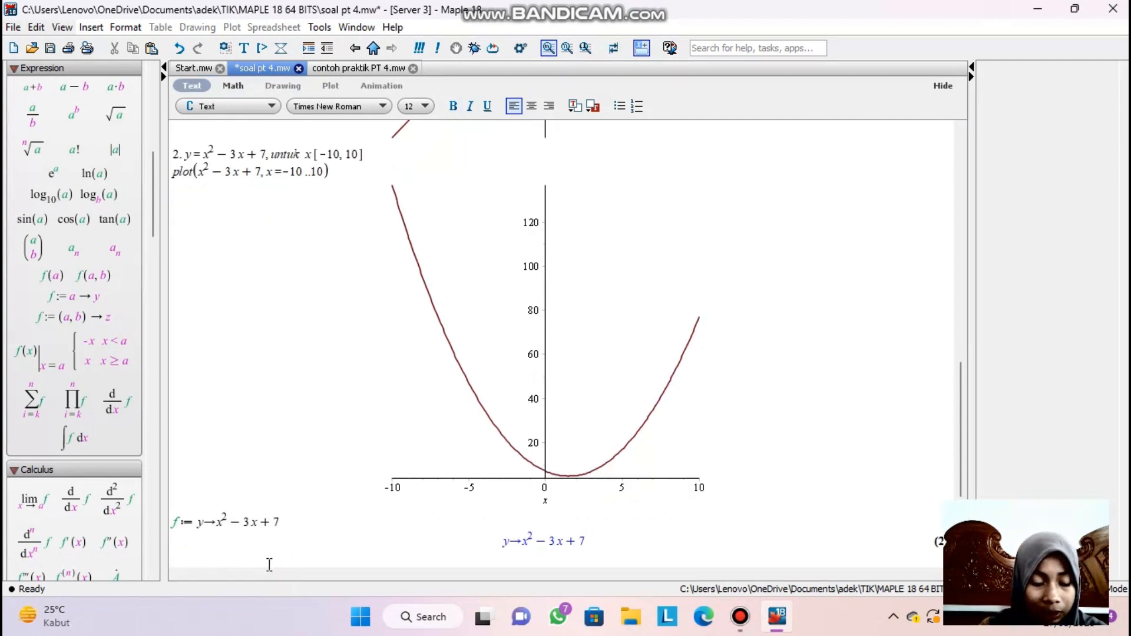
pyautogui.write('plo')
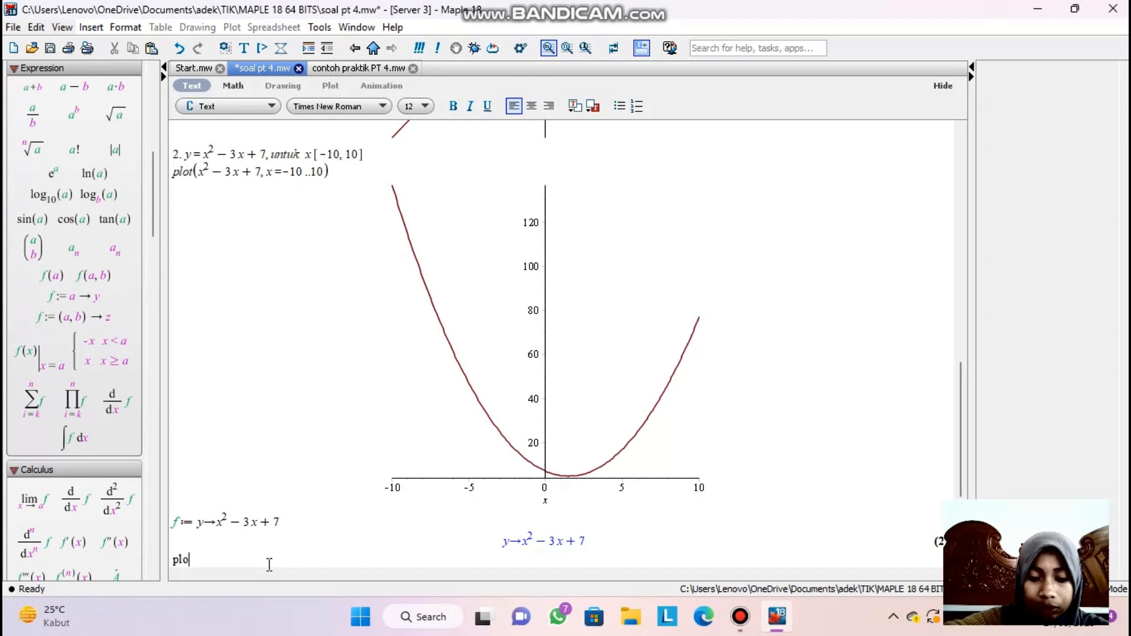
pyautogui.press('BackSpace')
pyautogui.press('BackSpace')
pyautogui.press('BackSpace')
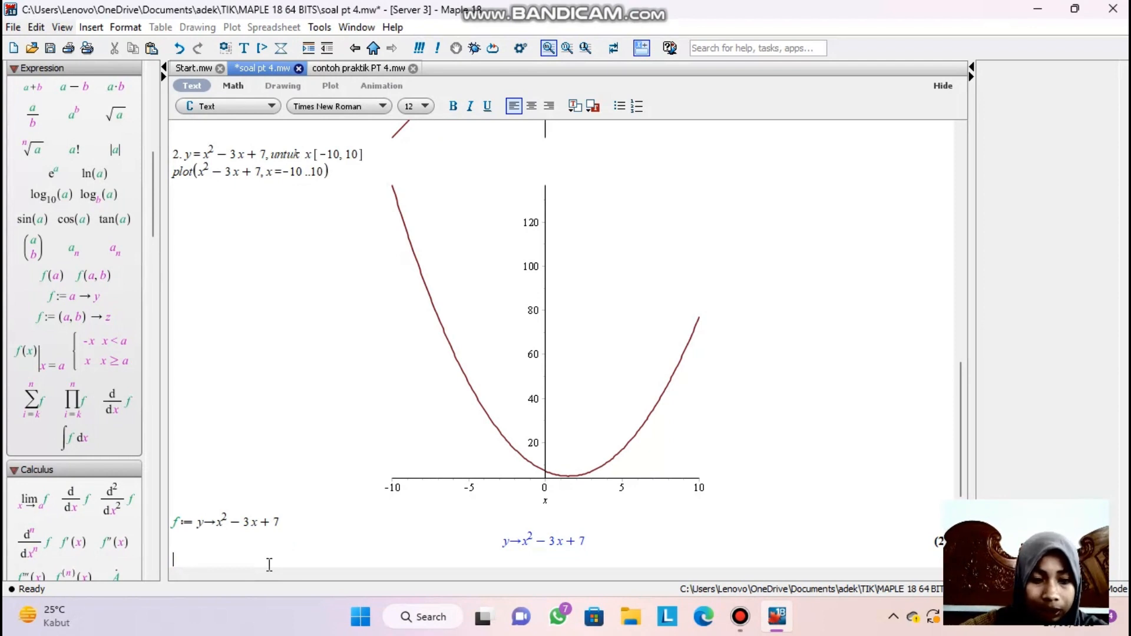
pyautogui.click(283, 533)
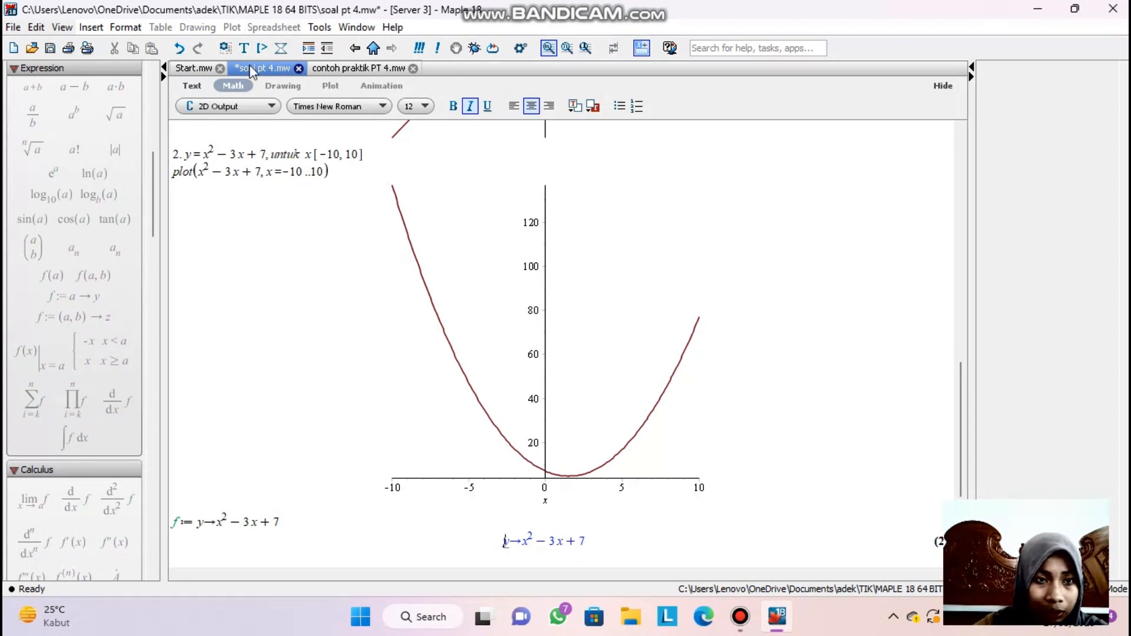
# Step: Begin a plot command in math mode on the empty line below the executed function definition
pyautogui.click(263, 564)
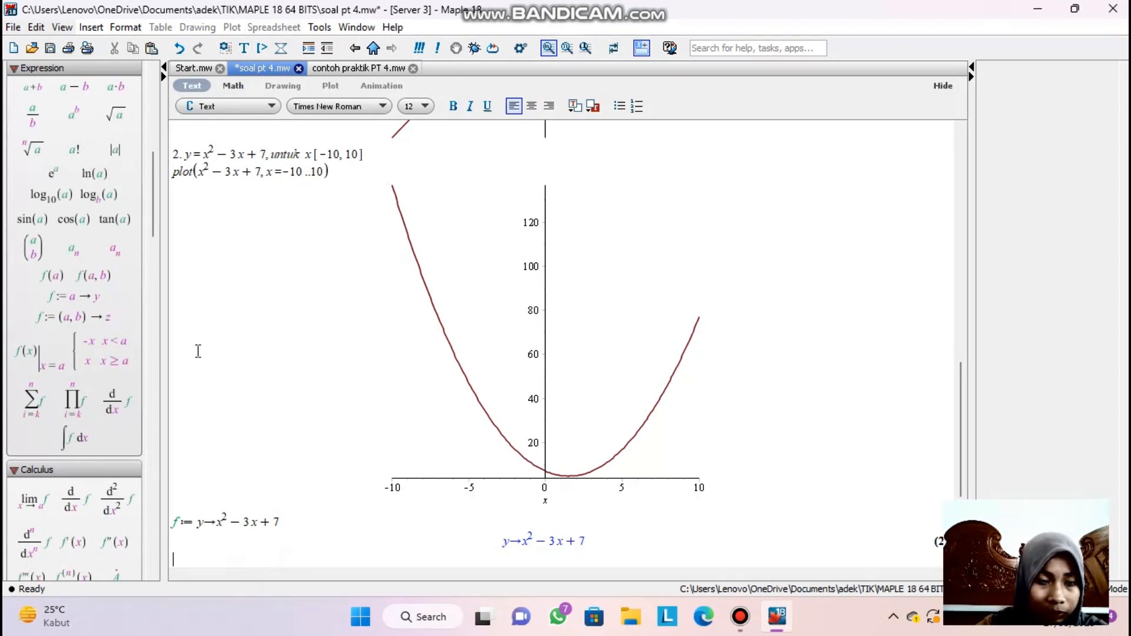
pyautogui.click(228, 88)
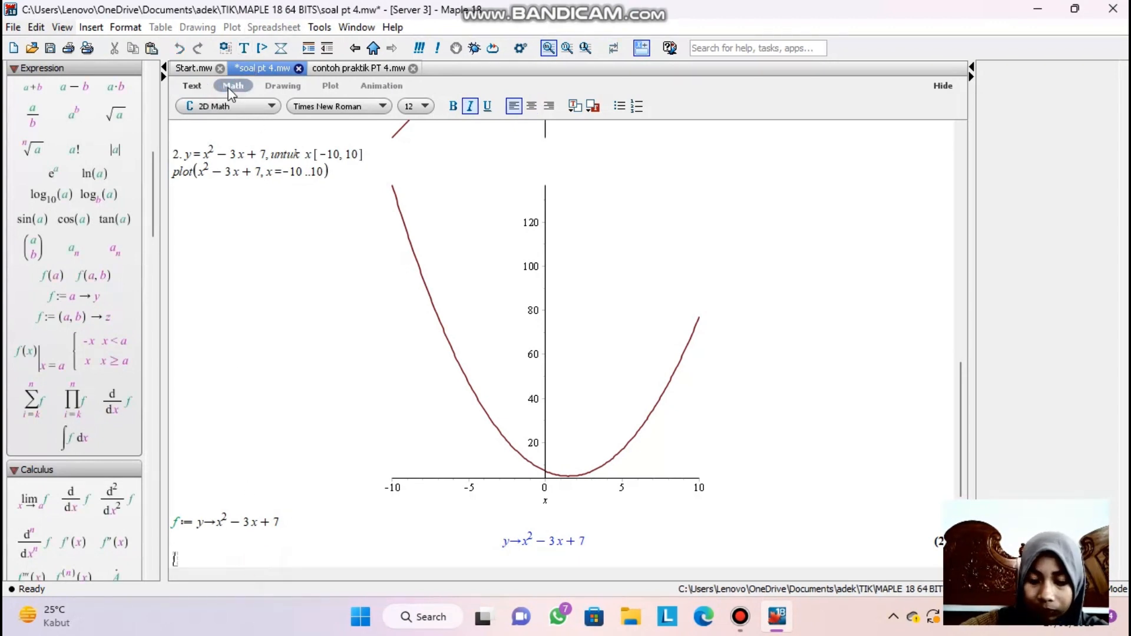
pyautogui.write('plot')
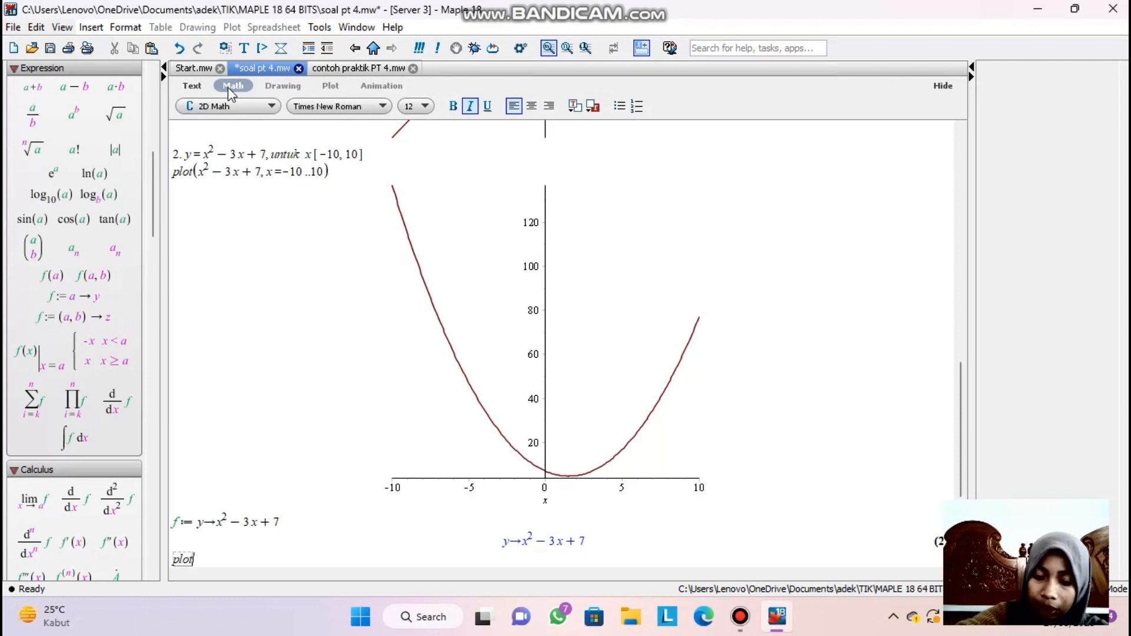
pyautogui.write('(')
pyautogui.write('x^2 - 3 x + 7')
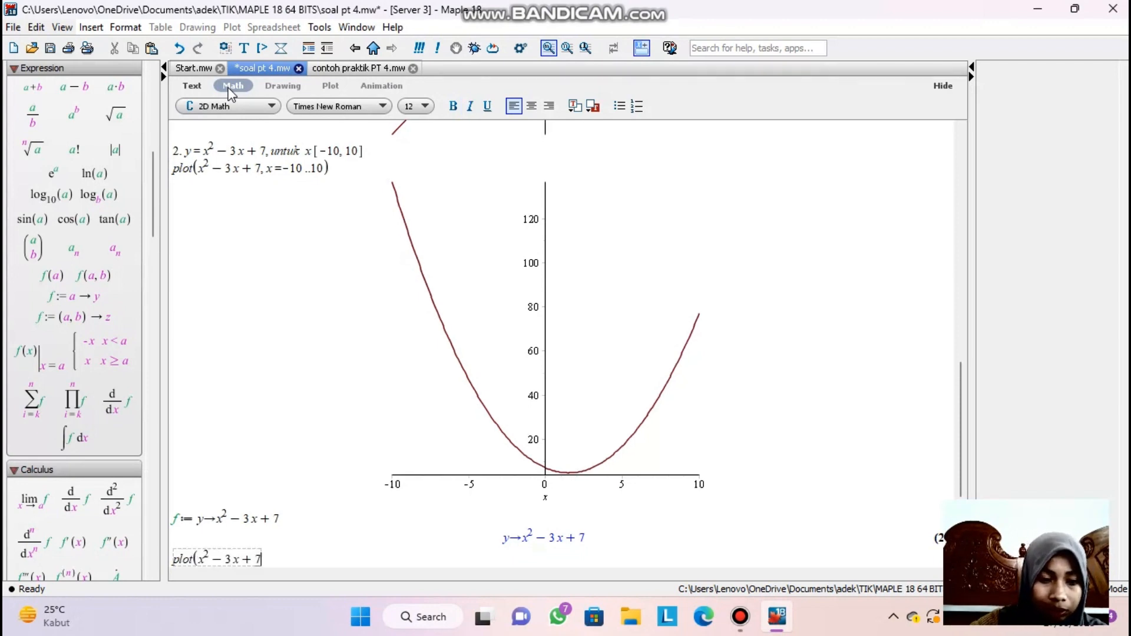
pyautogui.press('BackSpace')
pyautogui.press('BackSpace')
pyautogui.press('BackSpace')
pyautogui.press('BackSpace')
pyautogui.press('BackSpace')
pyautogui.press('BackSpace')
pyautogui.press('BackSpace')
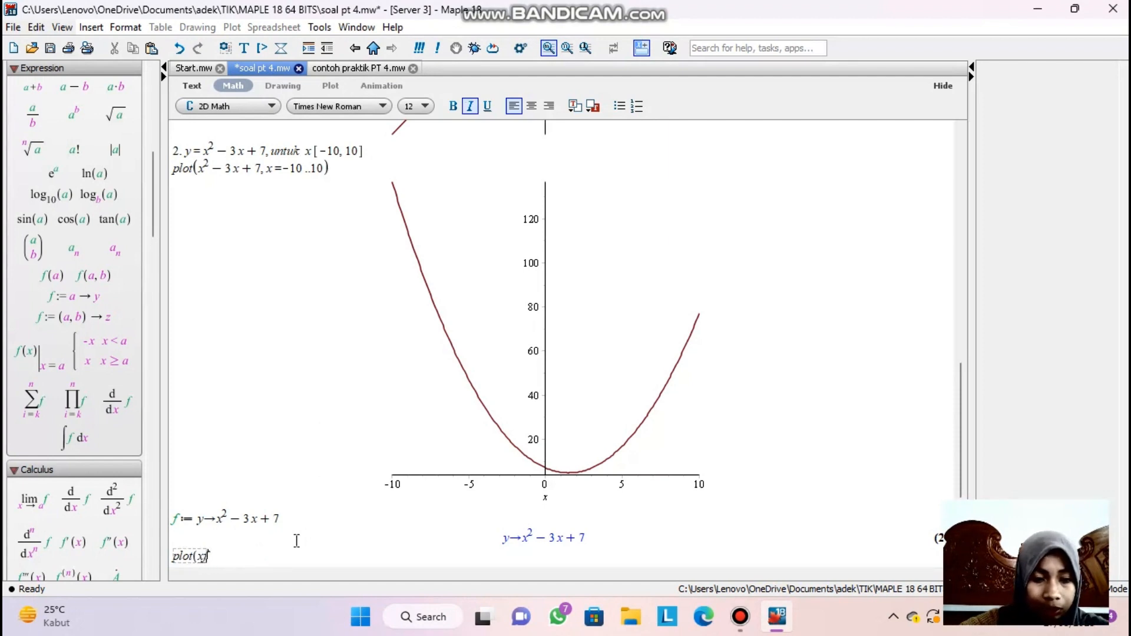
pyautogui.press('BackSpace')
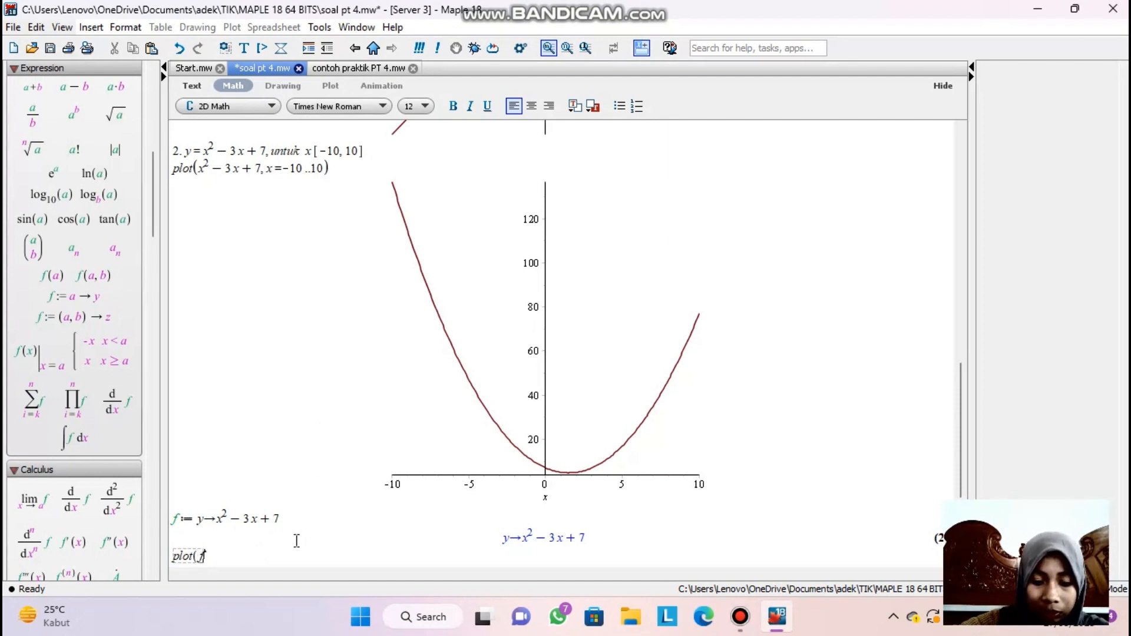
# Step: Complete the plot command with f(y) as the expression and the range x = -10..10, and execute it
pyautogui.write('f(y)')
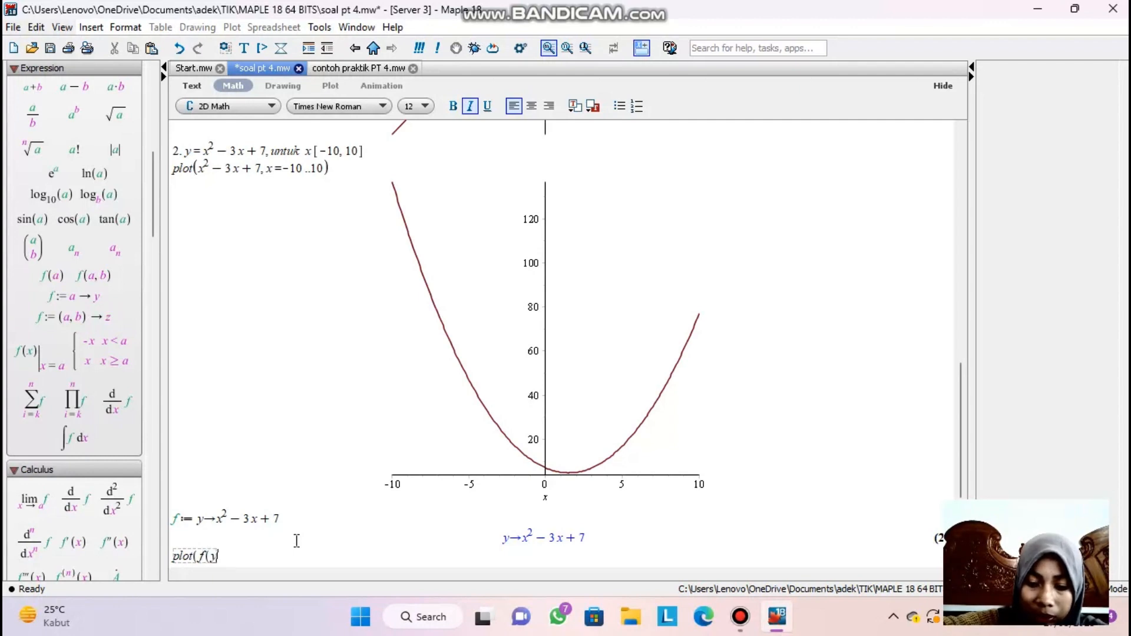
pyautogui.write('),')
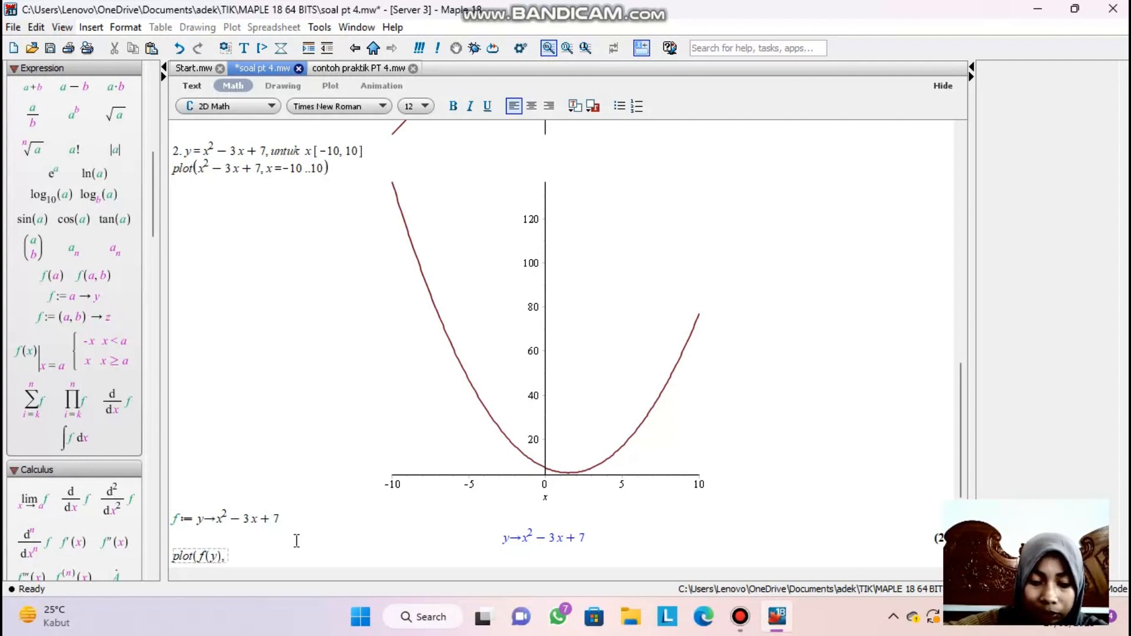
pyautogui.write('x=')
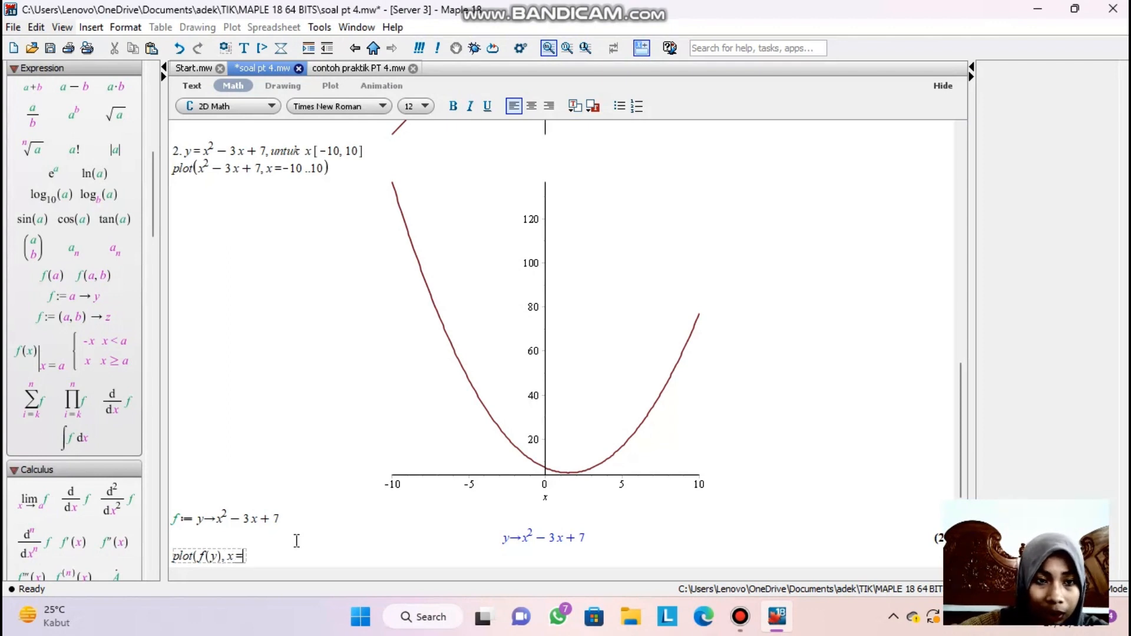
pyautogui.write('-1')
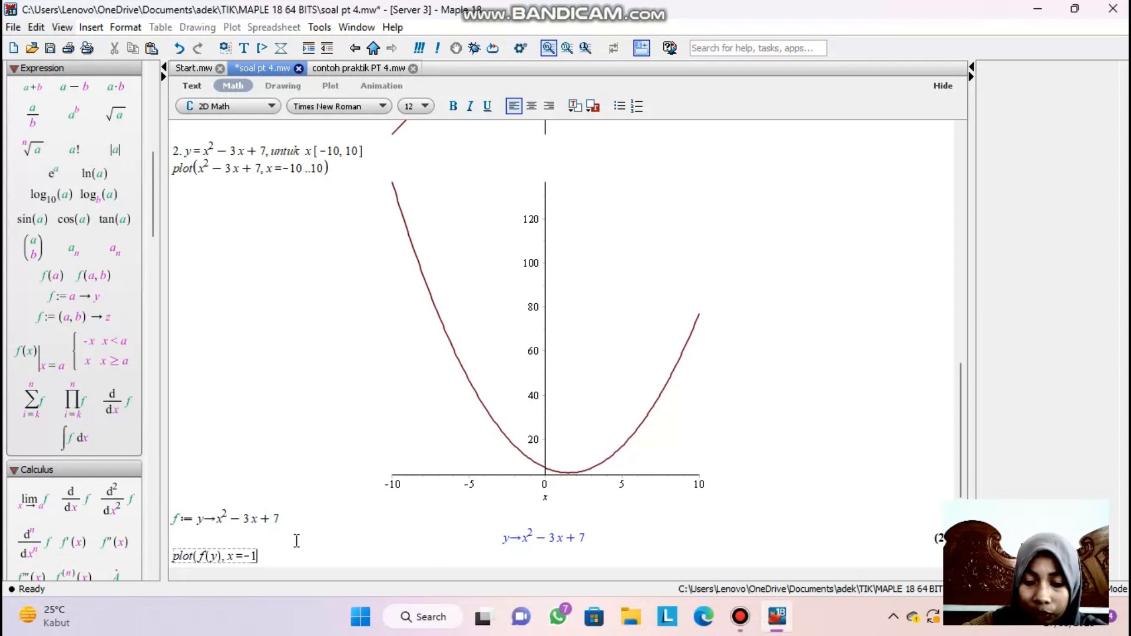
pyautogui.write('0..10')
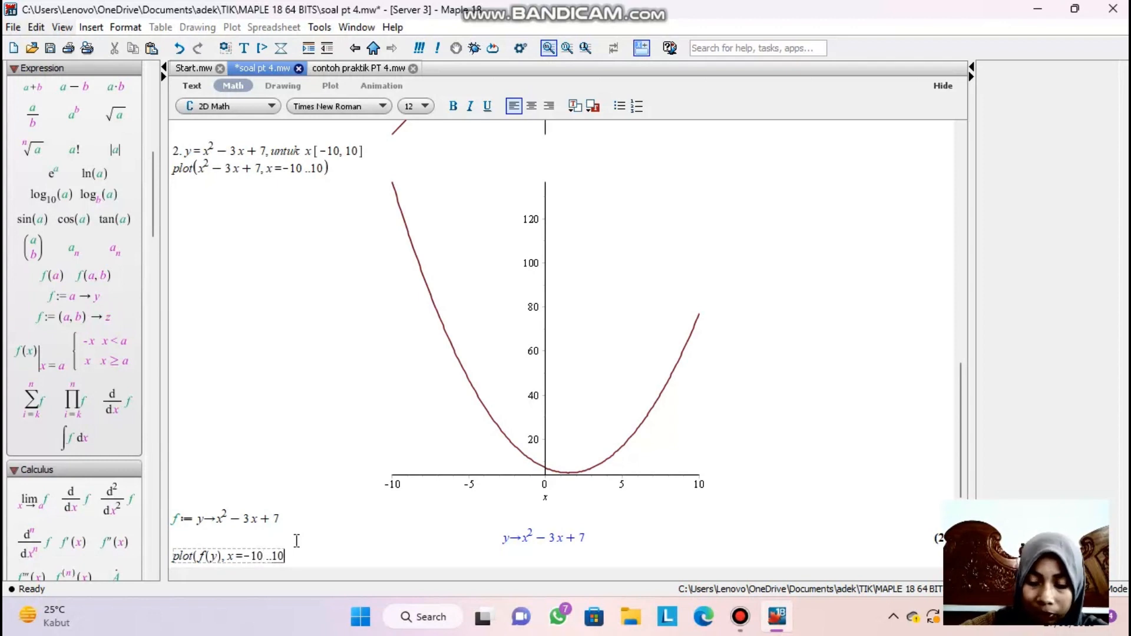
pyautogui.write(')')
pyautogui.press('Return')
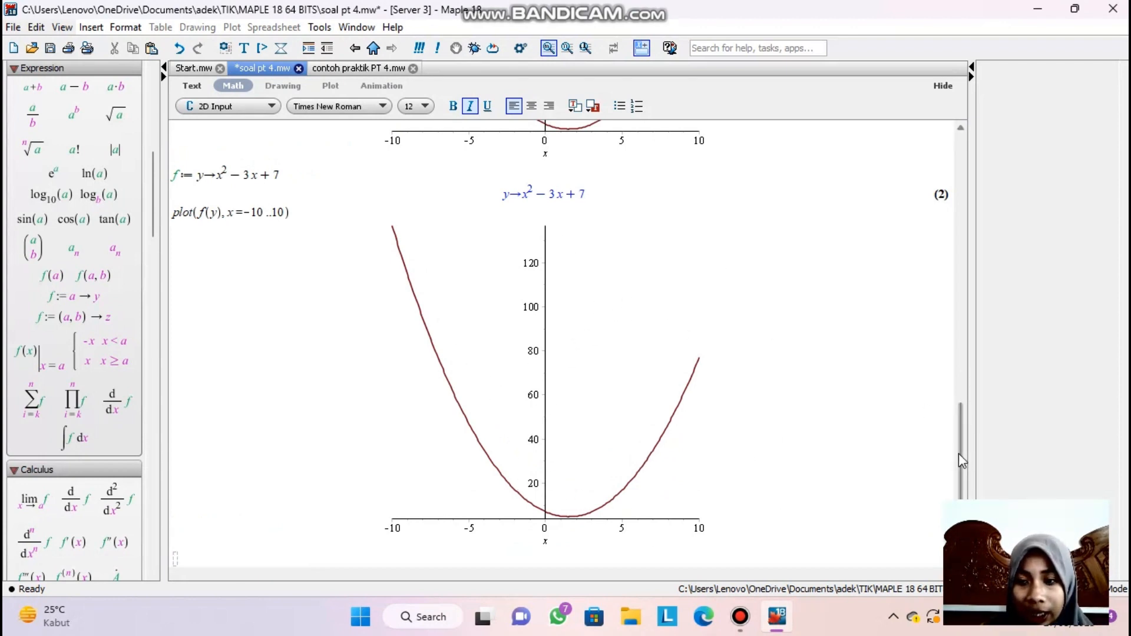
pyautogui.moveTo(965, 461); pyautogui.dragTo(1002, 507)
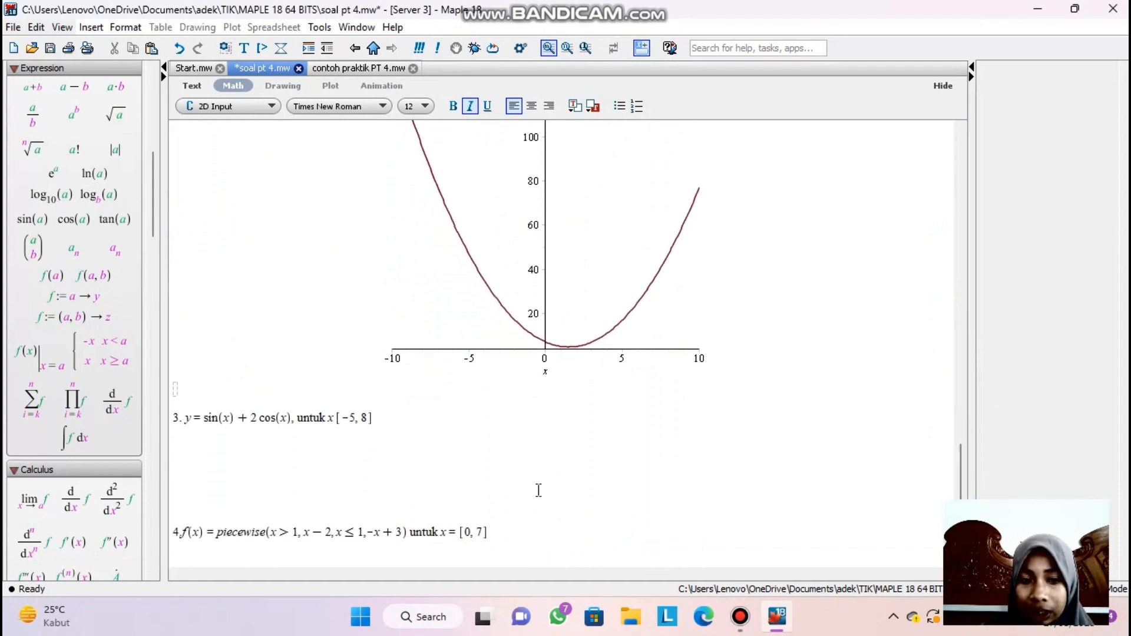
pyautogui.click(407, 419)
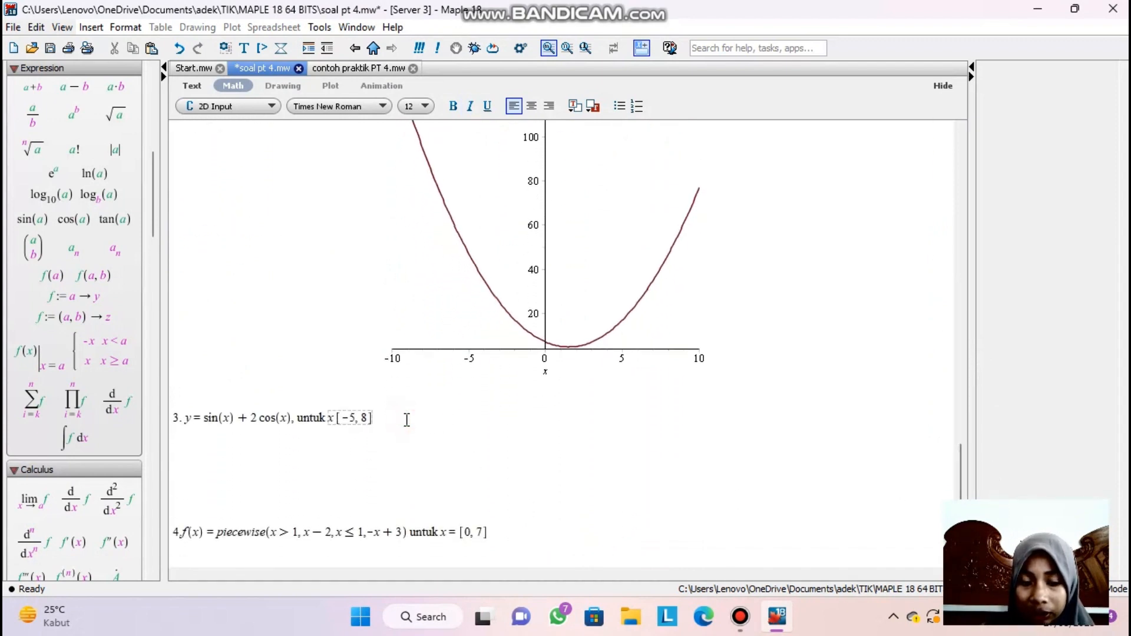
pyautogui.press('Return')
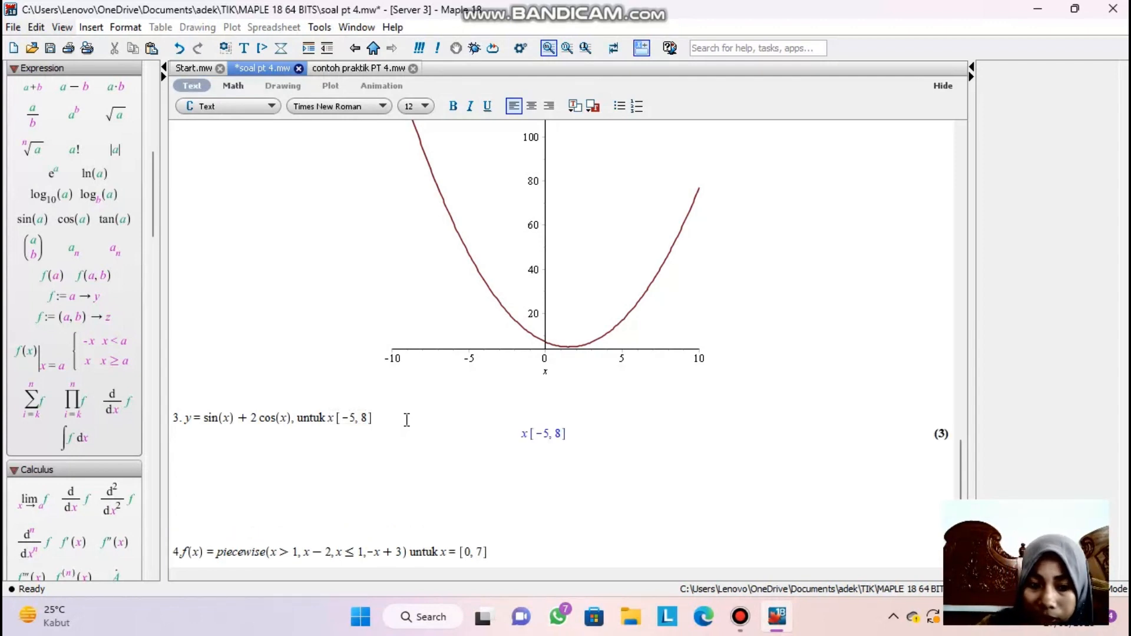
pyautogui.moveTo(521, 434); pyautogui.dragTo(595, 435)
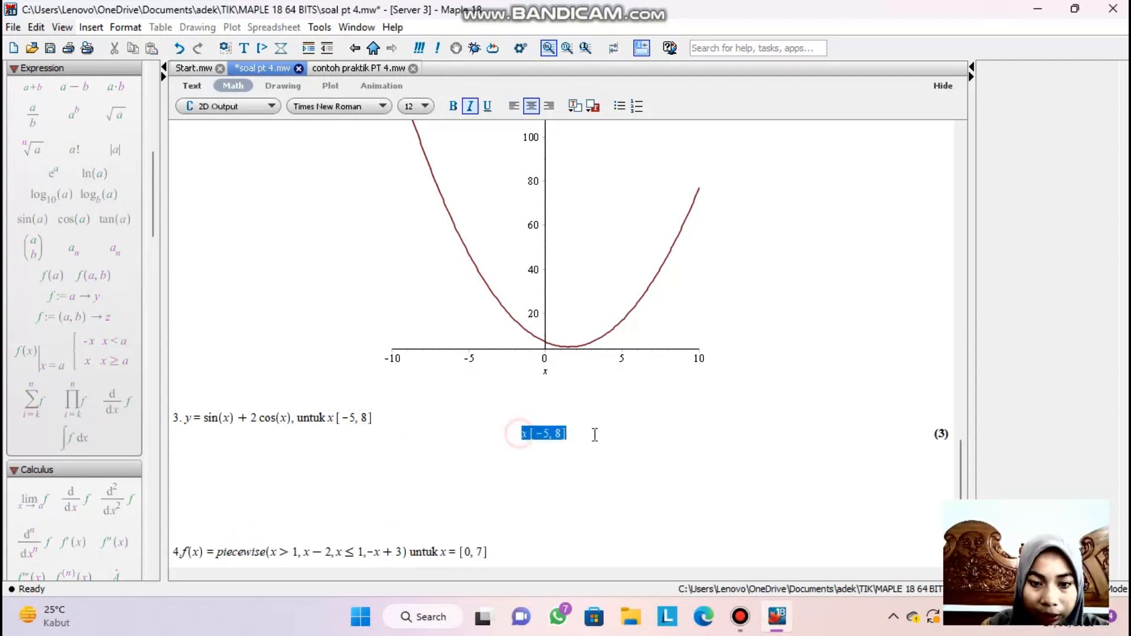
pyautogui.press('Delete')
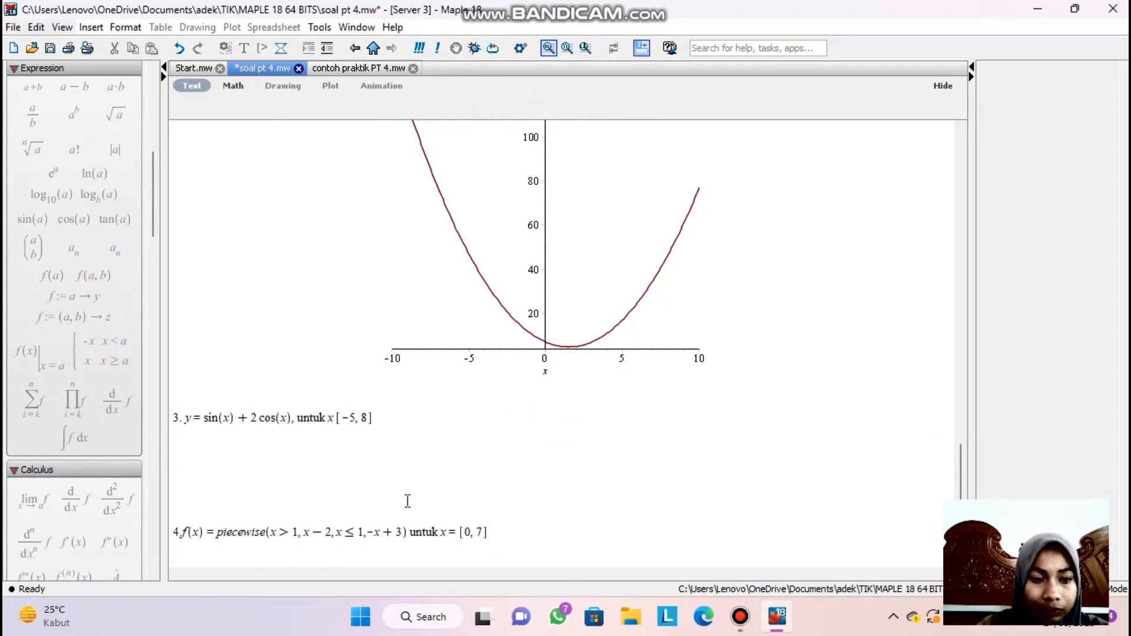
pyautogui.click(338, 445)
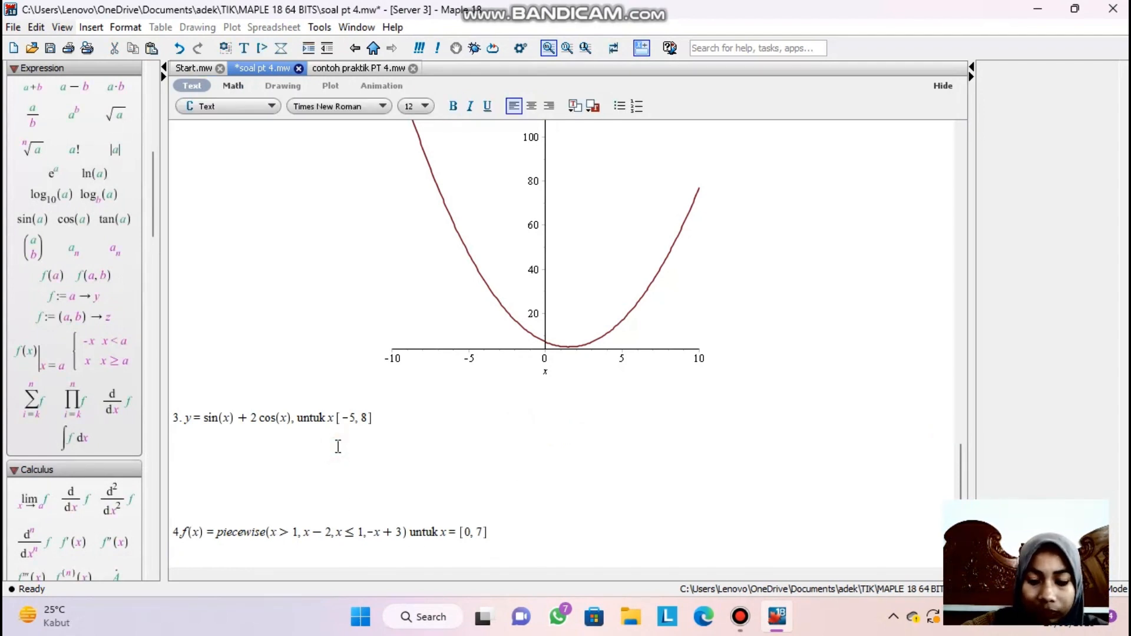
pyautogui.click(380, 414)
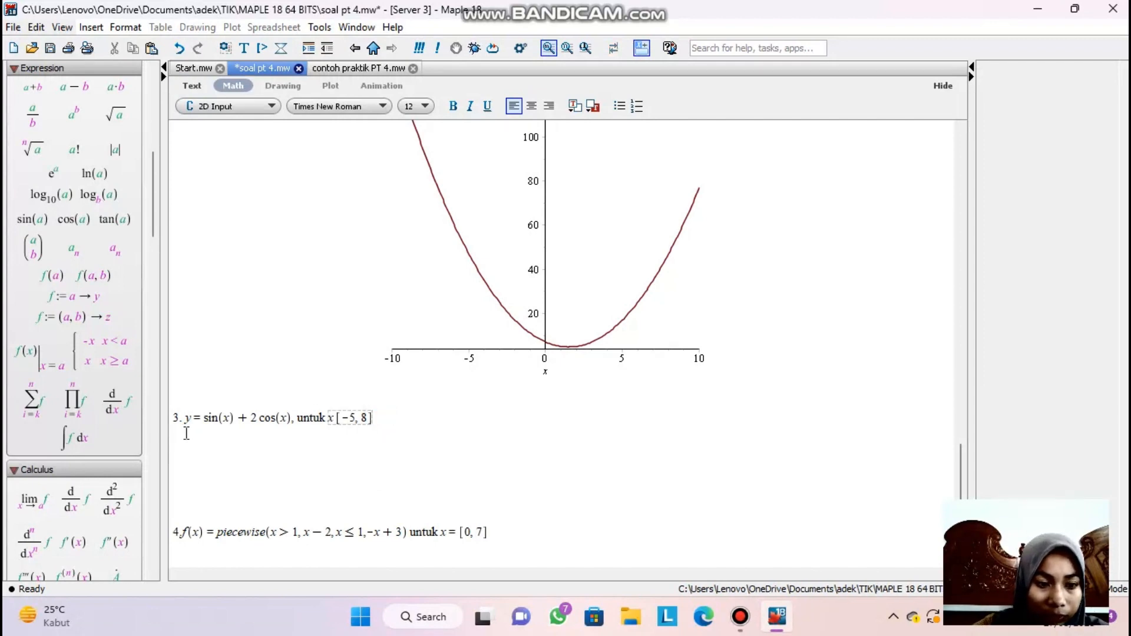
# Step: Begin a plot command in math mode directly below problem 3
pyautogui.click(186, 433)
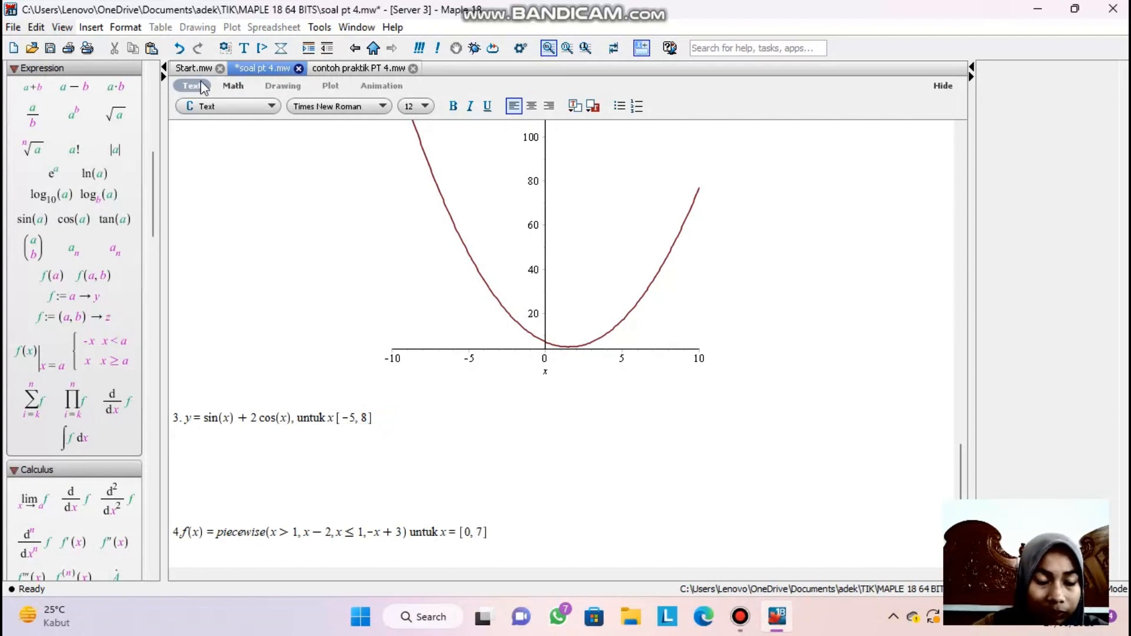
pyautogui.click(233, 87)
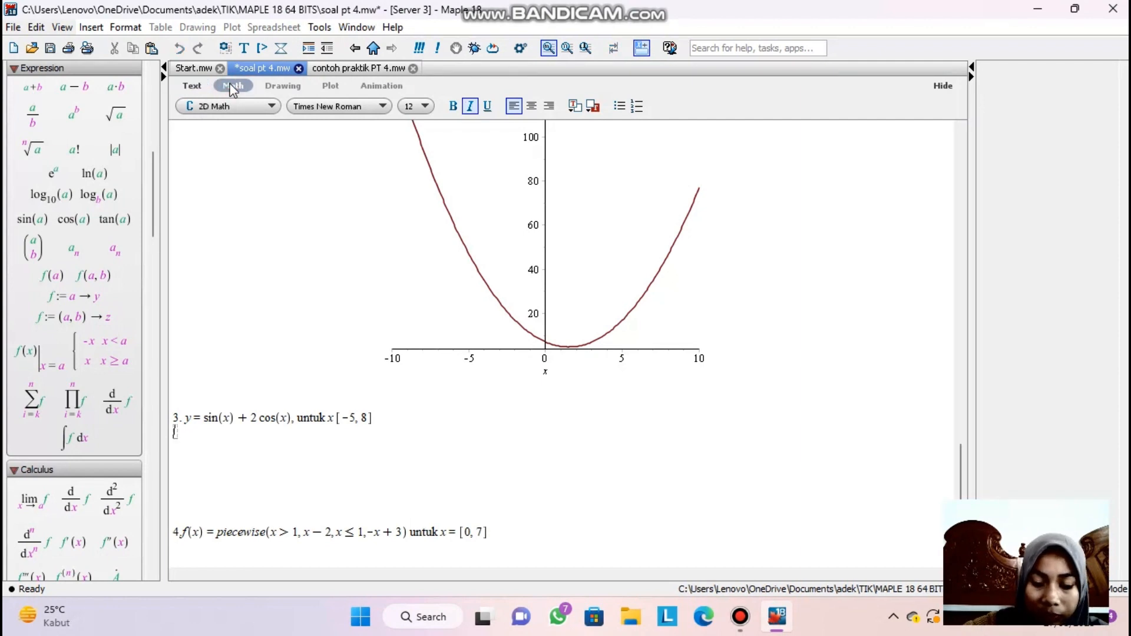
pyautogui.write('plo')
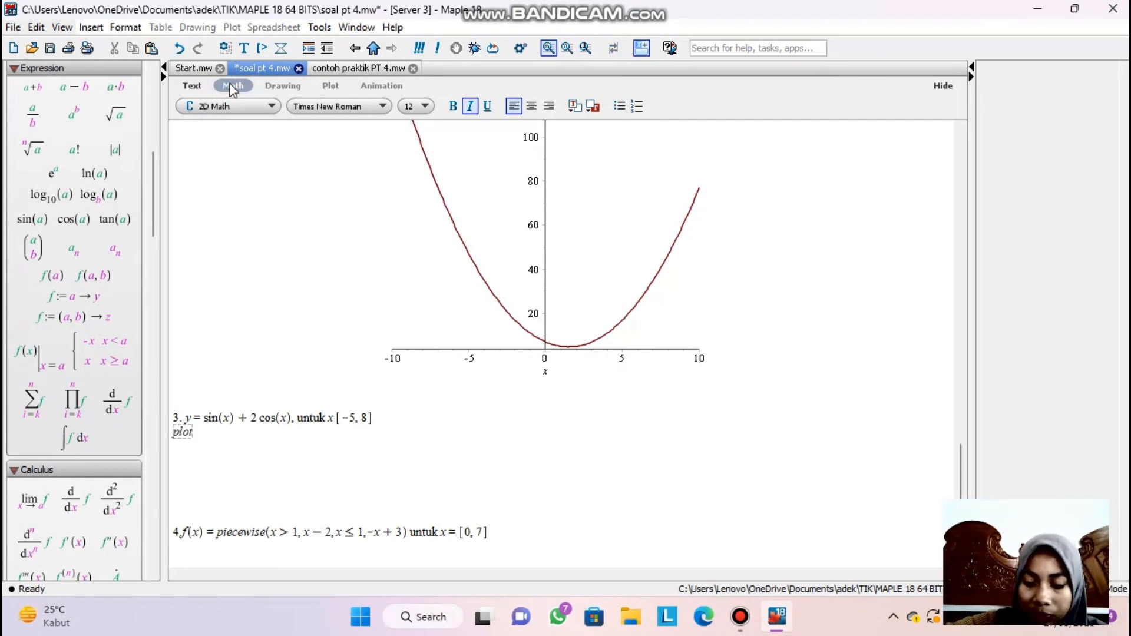
pyautogui.write('t(')
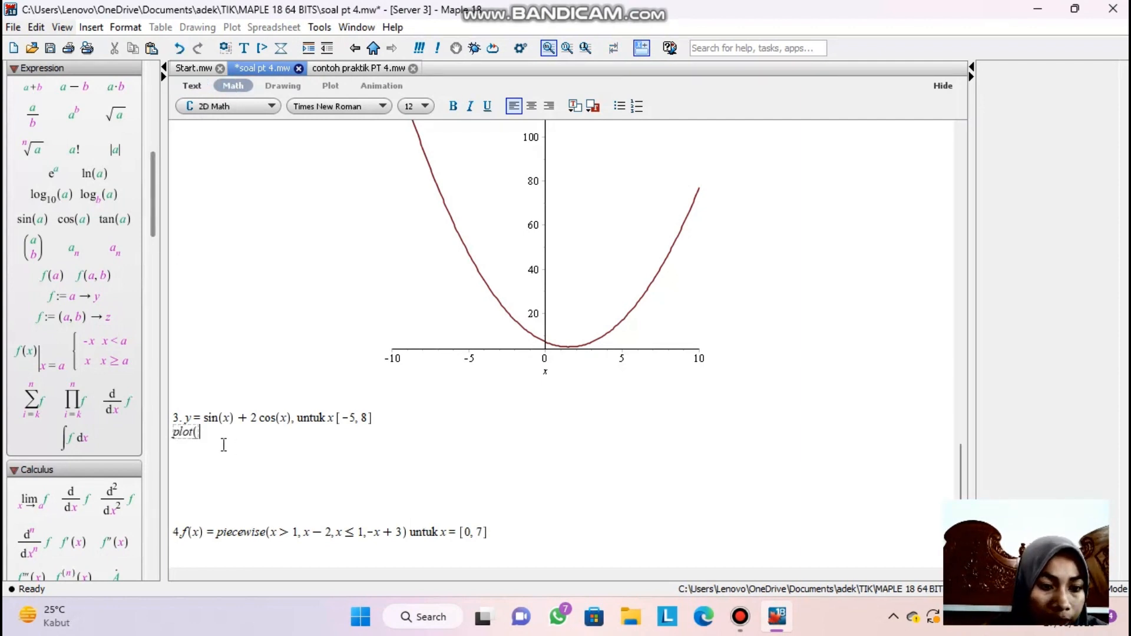
# Step: Copy sin(x) + 2 cos(x) from problem 3 into its plot command, undoing the accidental overwrite of the problem's formula
pyautogui.moveTo(198, 419); pyautogui.dragTo(294, 419)
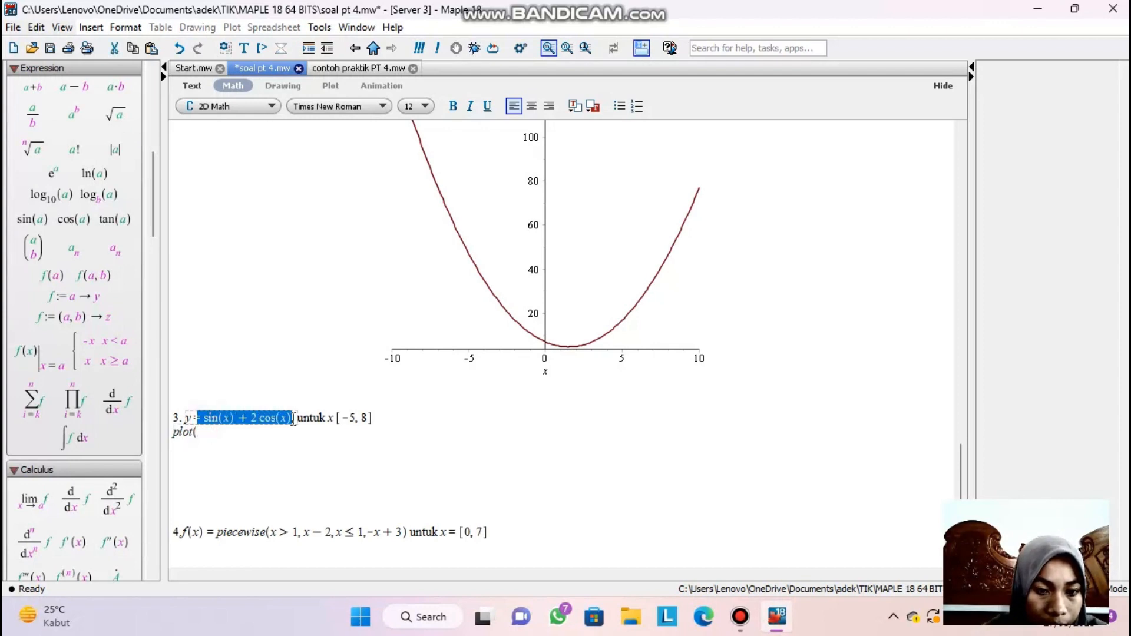
pyautogui.write('= x^2 - 3x + 7')
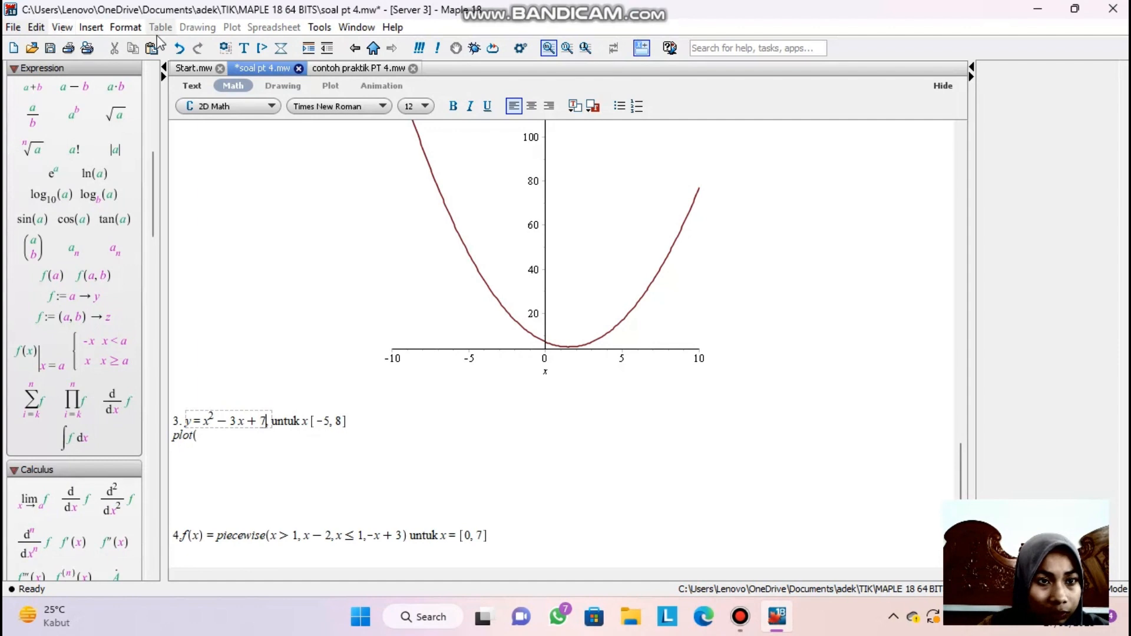
pyautogui.click(180, 48)
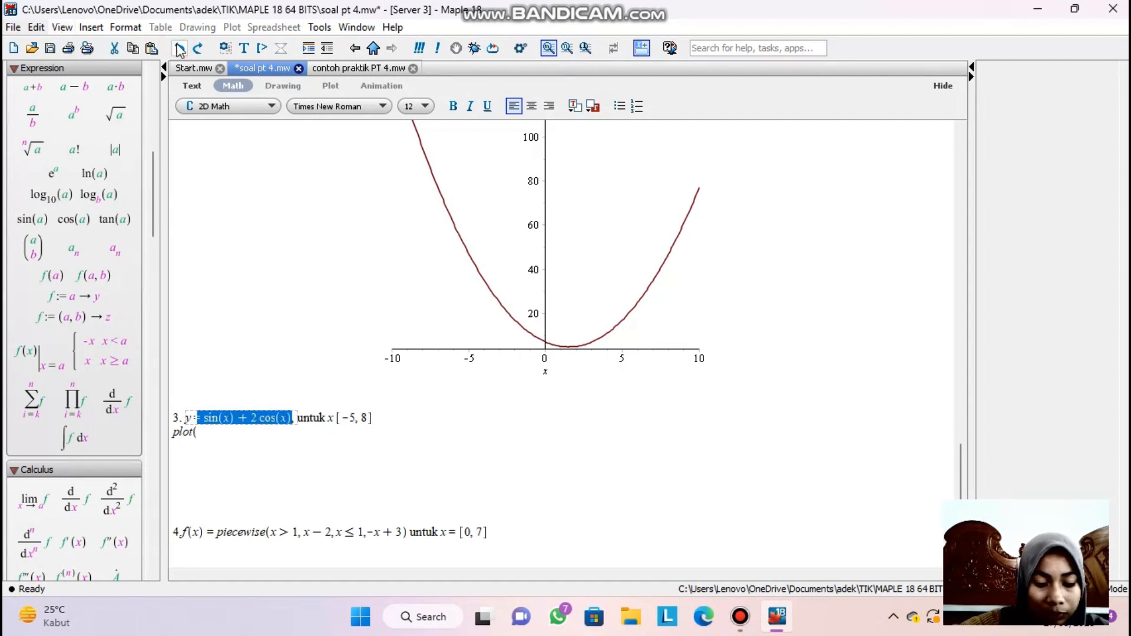
pyautogui.click(268, 432)
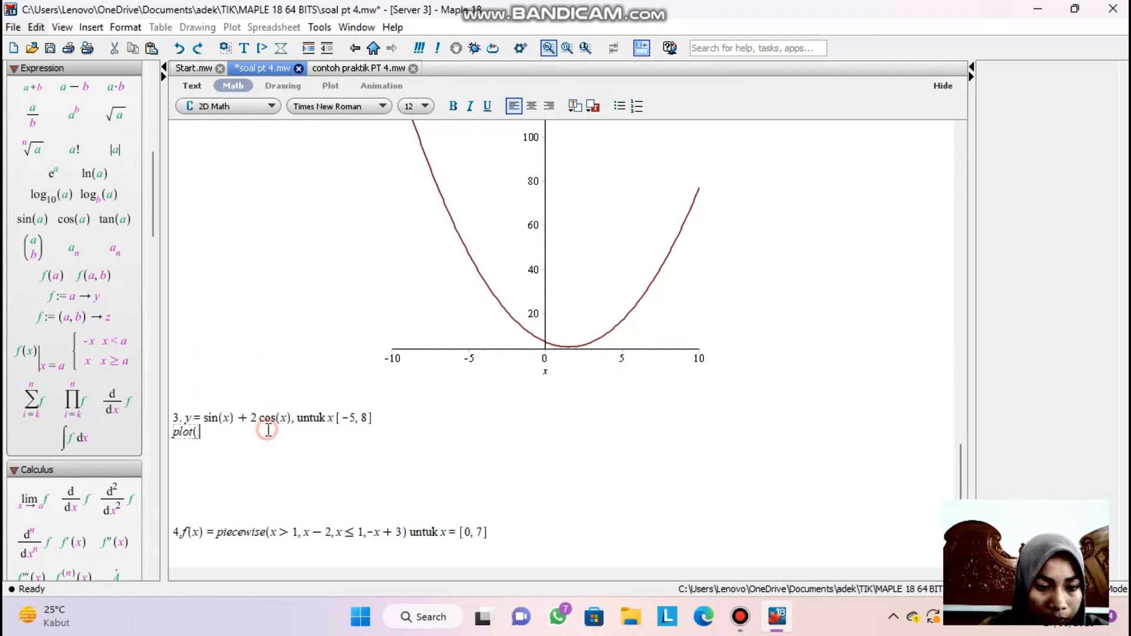
pyautogui.write('sin(x) + 2 cos(x)')
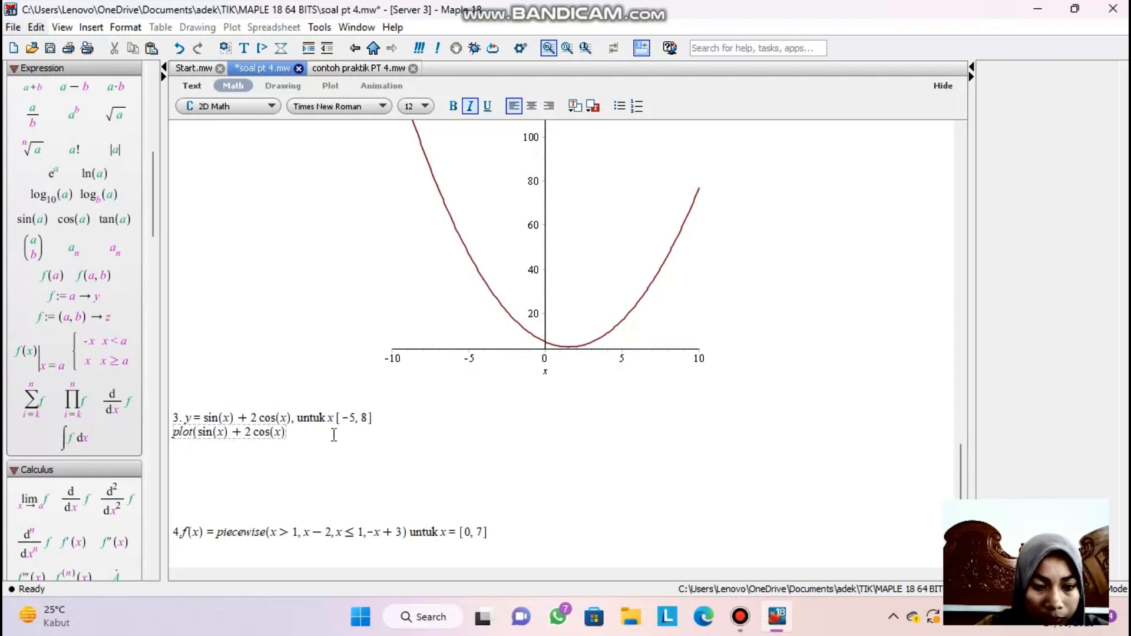
# Step: Complete problem 3's plot command with the range x = -5..8 and execute it
pyautogui.write(', x=')
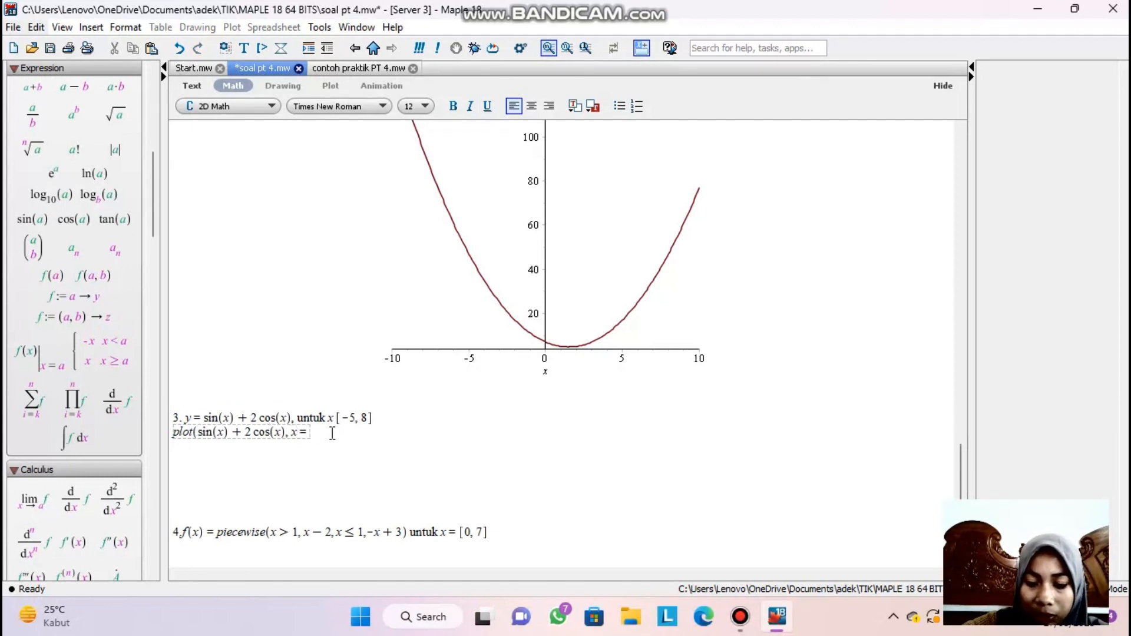
pyautogui.write('-5 ..')
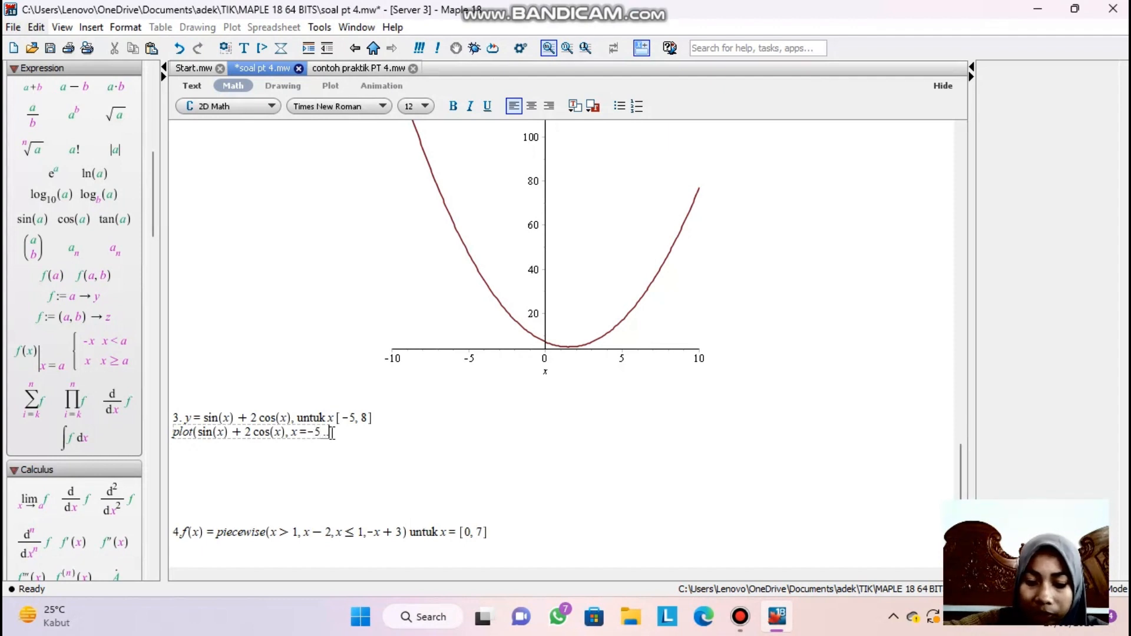
pyautogui.write('8')
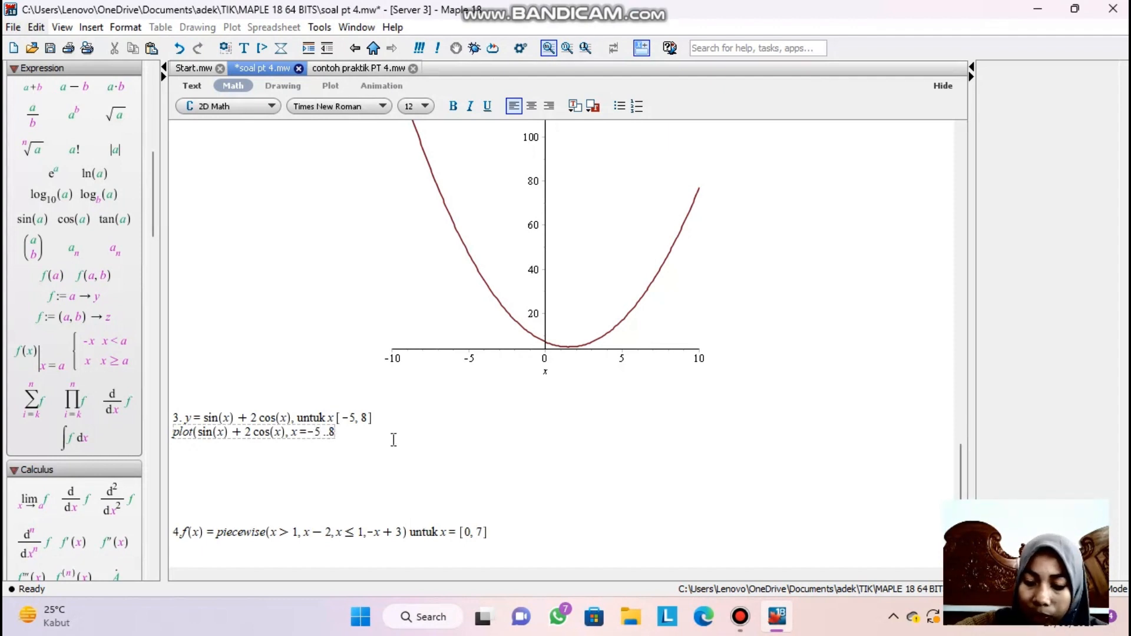
pyautogui.write(')')
pyautogui.press('Return')
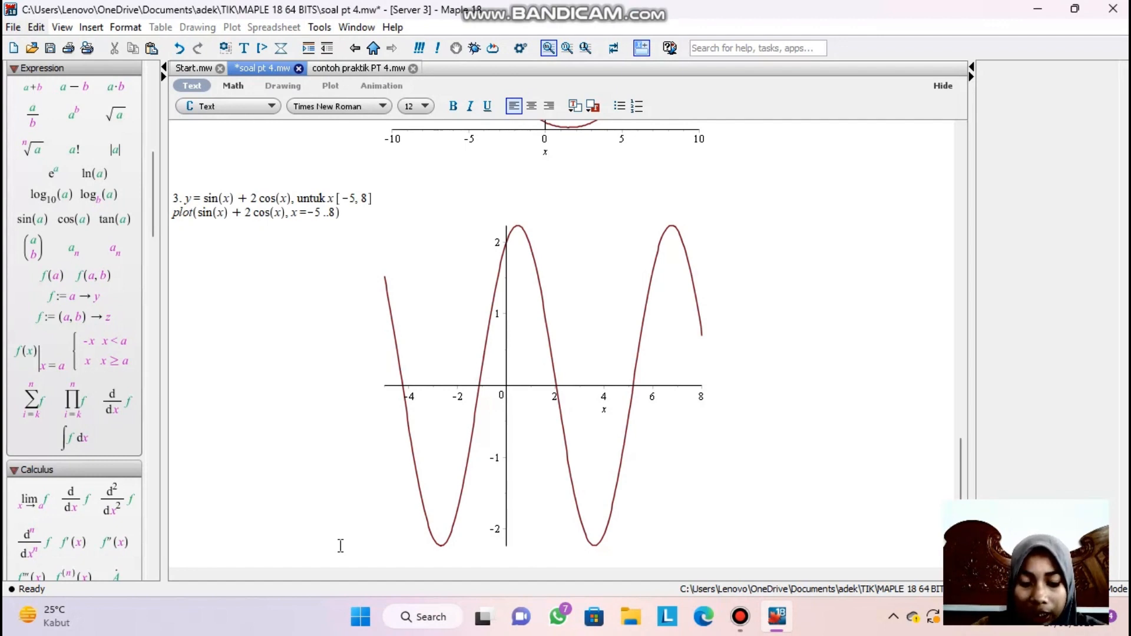
# Step: Define f := y → sin(x) + 2 cos(x) from the function template below problem 3's plot and execute it
pyautogui.click(74, 301)
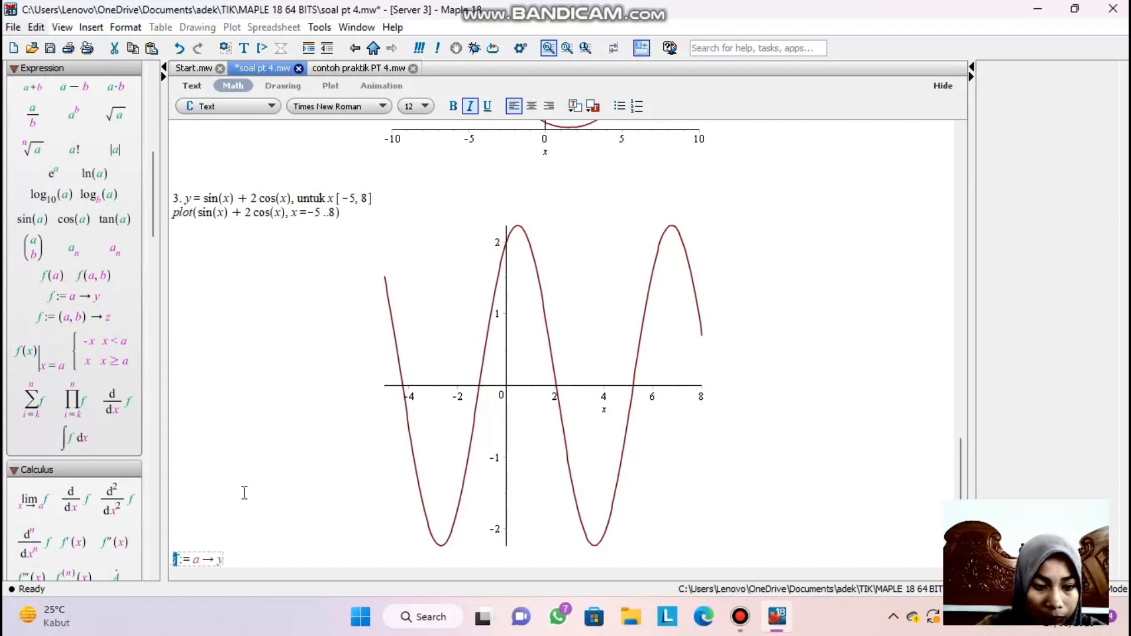
pyautogui.click(204, 561)
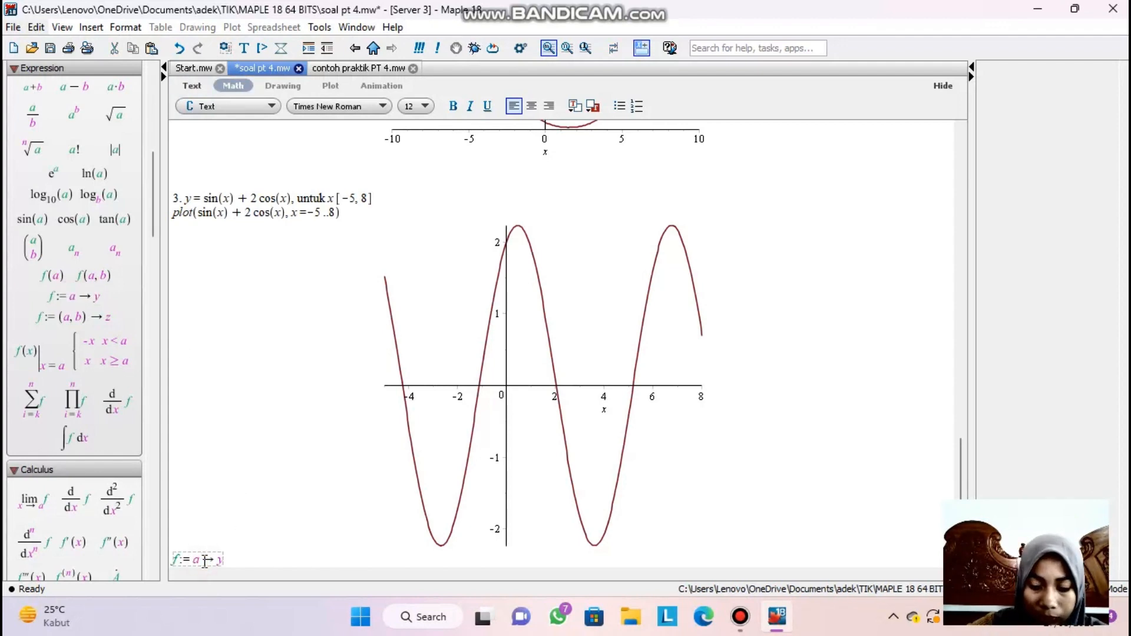
pyautogui.press('BackSpace')
pyautogui.write('y')
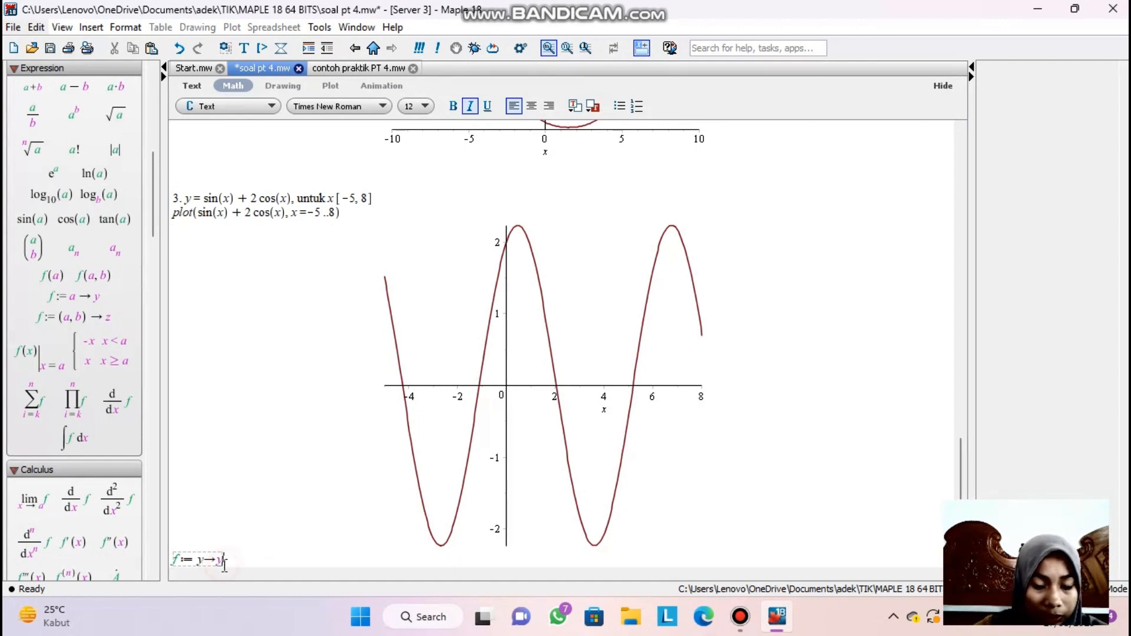
pyautogui.press('BackSpace')
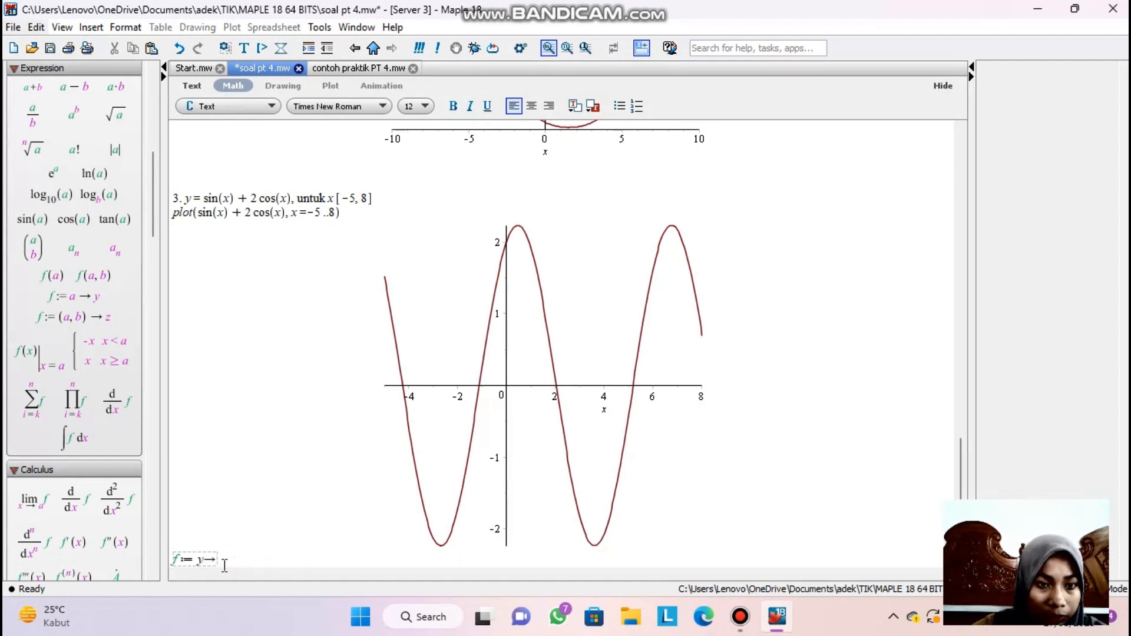
pyautogui.write('sin(x) + 2 cos(x)')
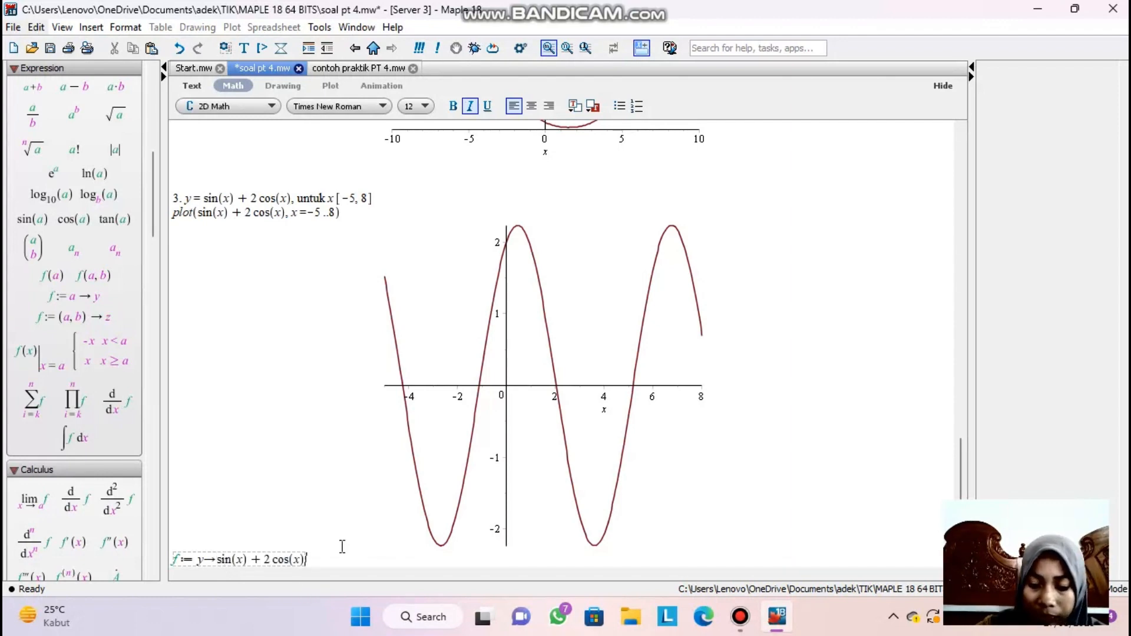
pyautogui.press('Return')
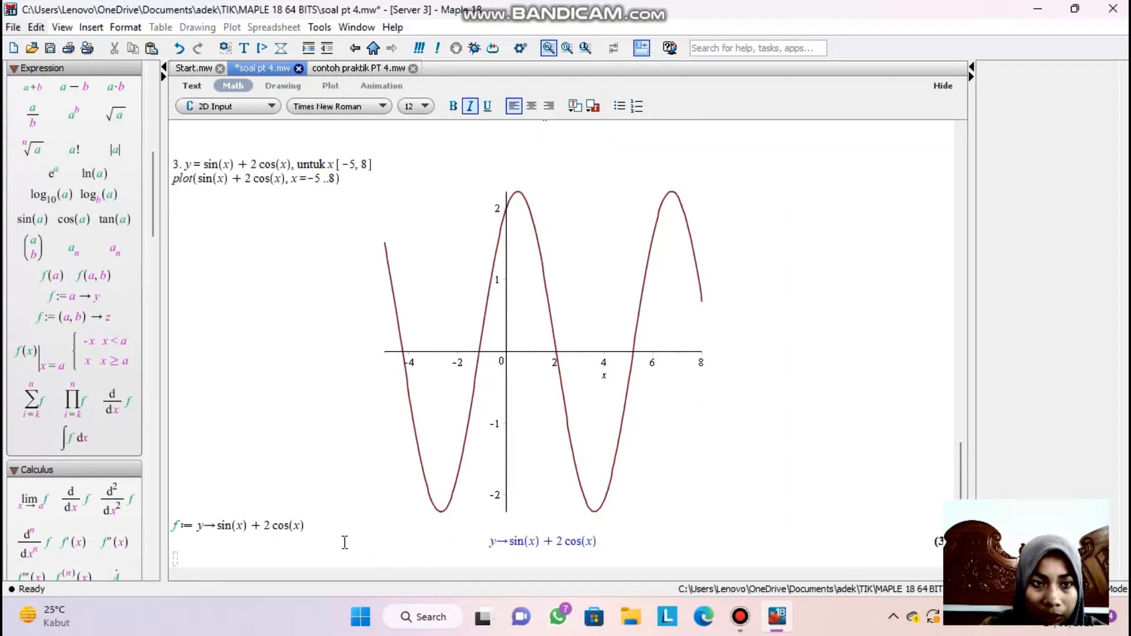
# Step: Plot f(y) over the range x = -5..8 on the line below the sin(x) + 2 cos(x) definition
pyautogui.write('plot')
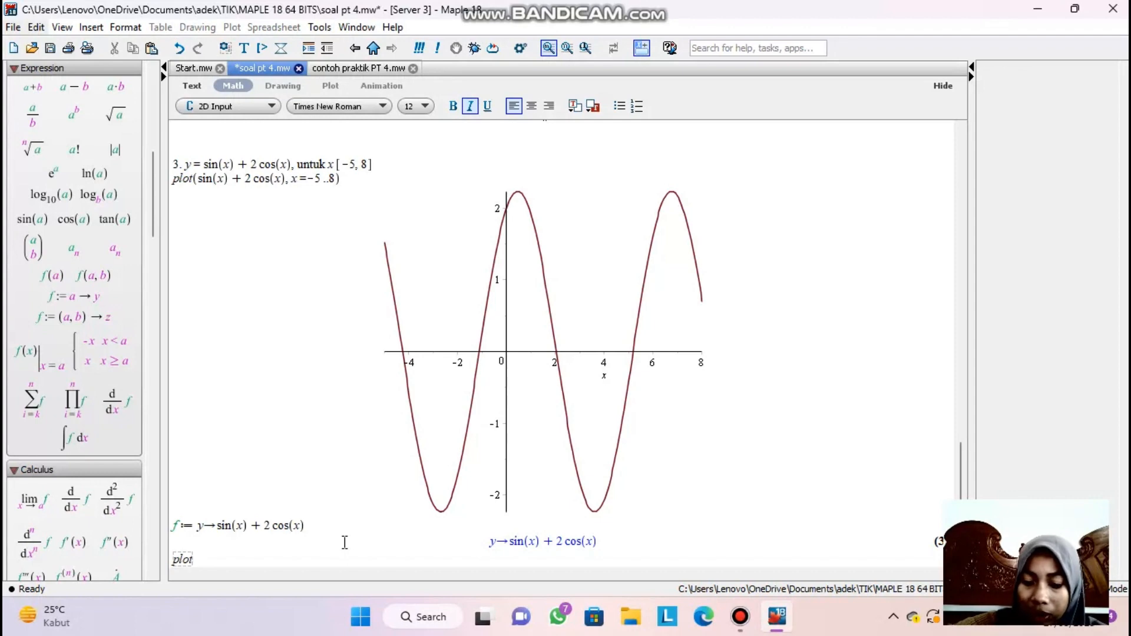
pyautogui.write('(f')
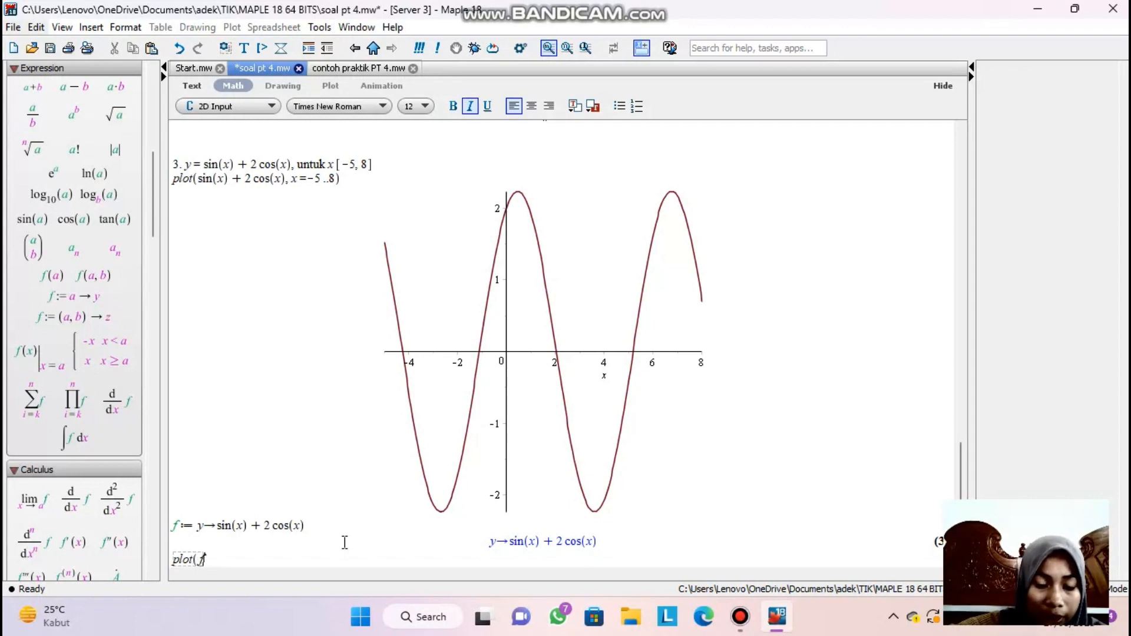
pyautogui.write('(y)')
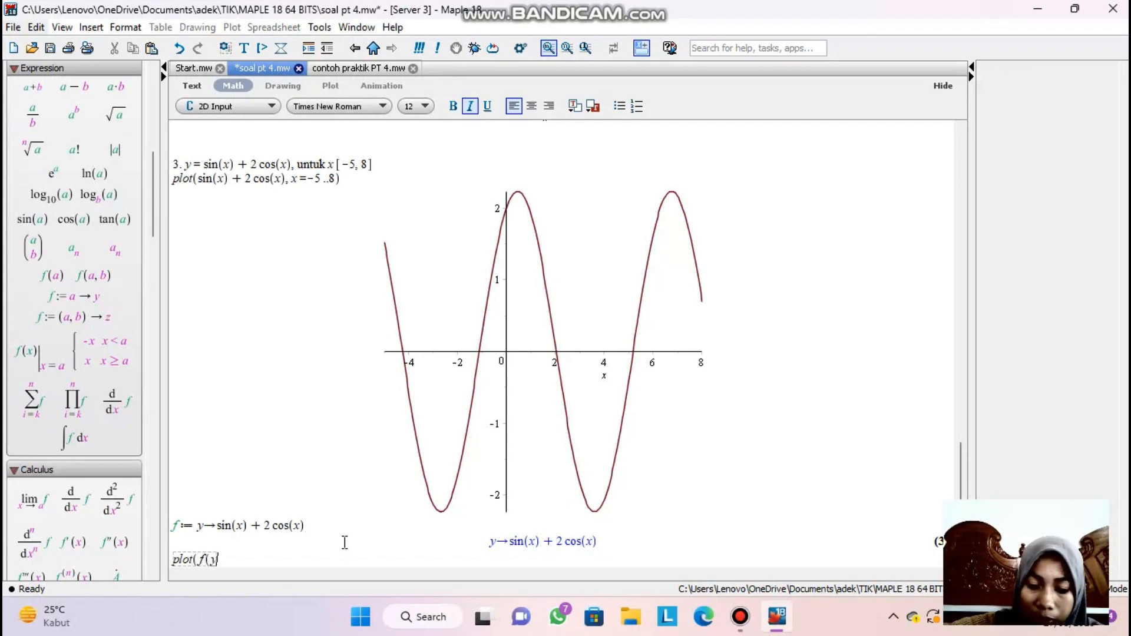
pyautogui.write(', x+')
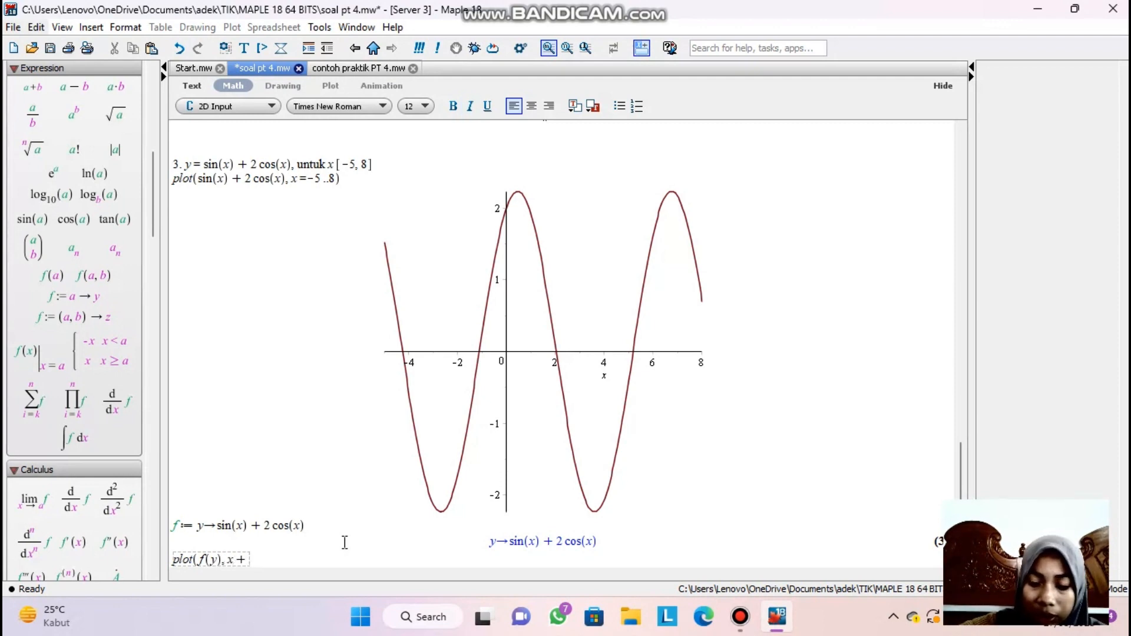
pyautogui.press('BackSpace')
pyautogui.write('=')
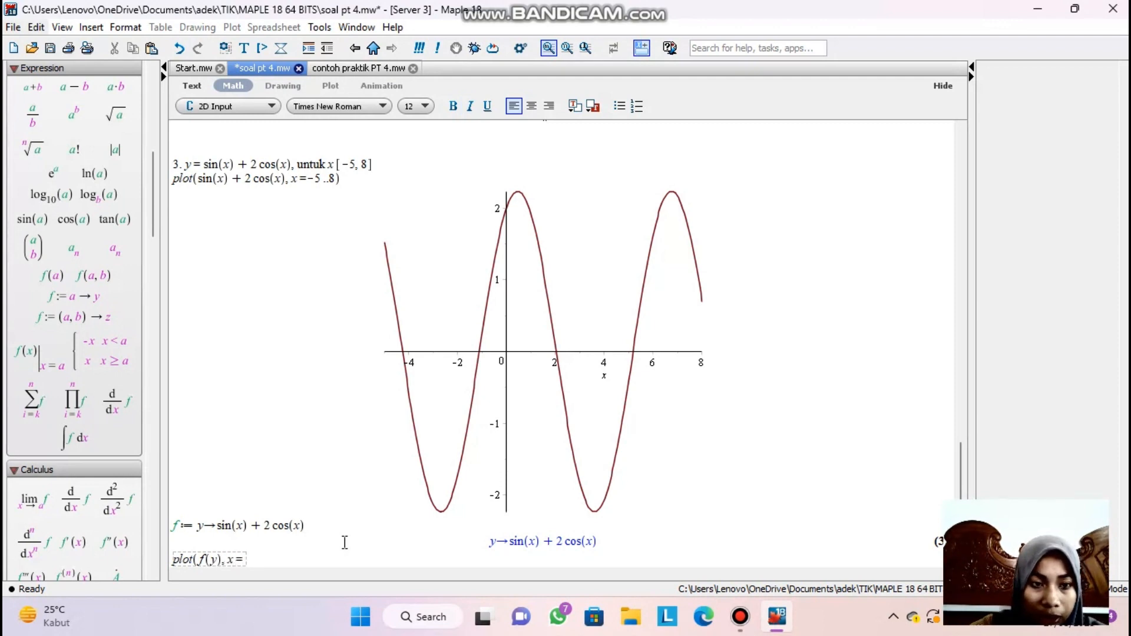
pyautogui.write('-')
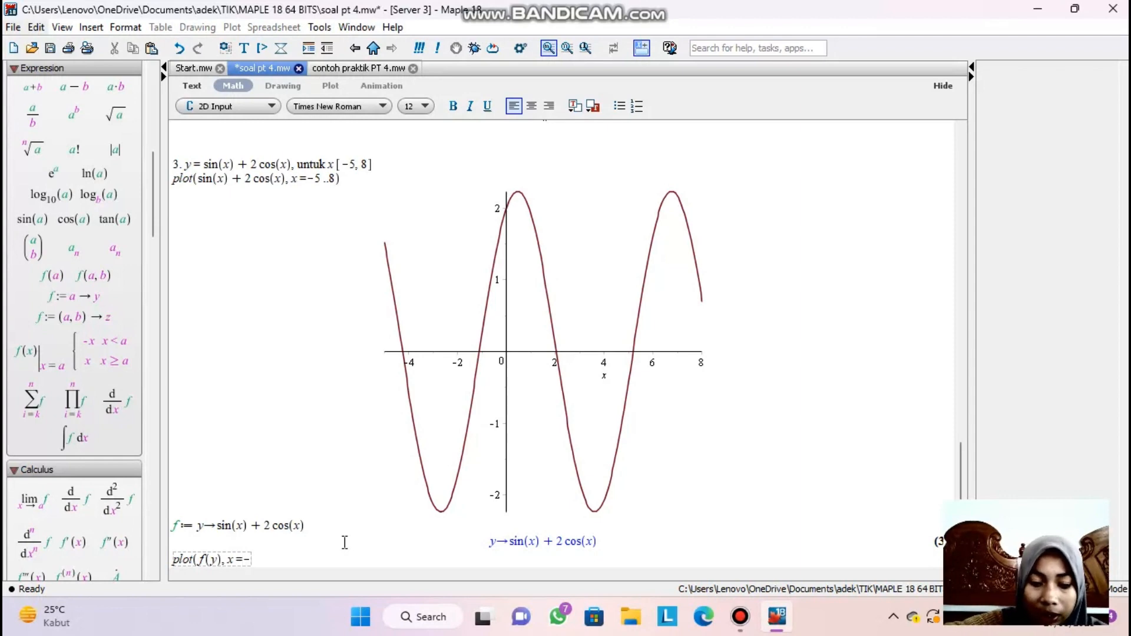
pyautogui.write('5 ..')
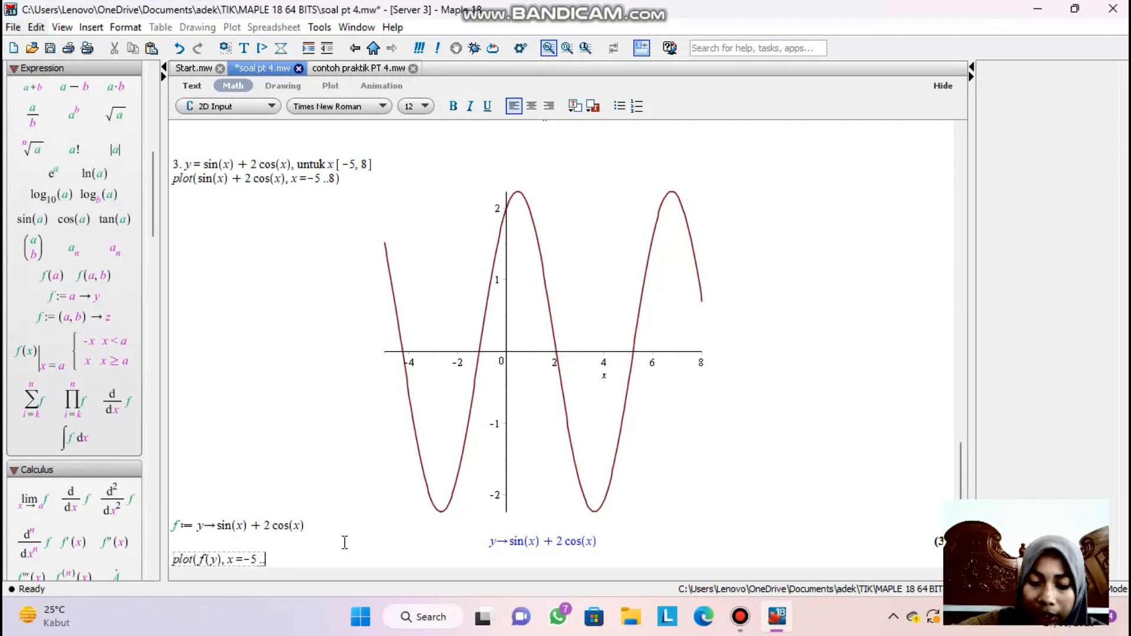
pyautogui.write('8)')
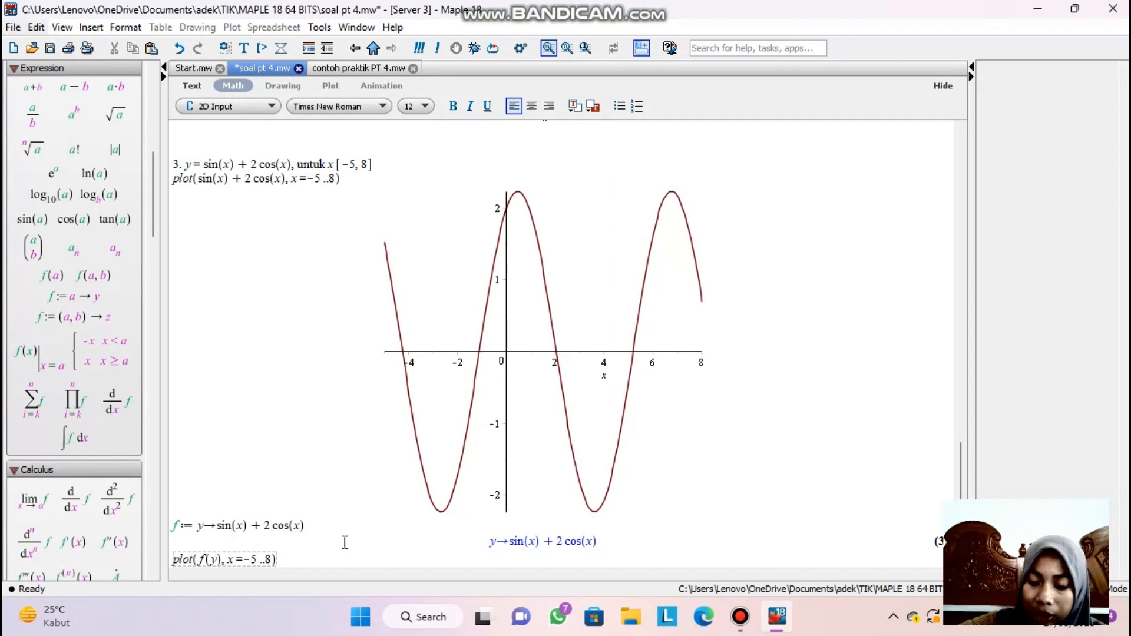
pyautogui.press('Return')
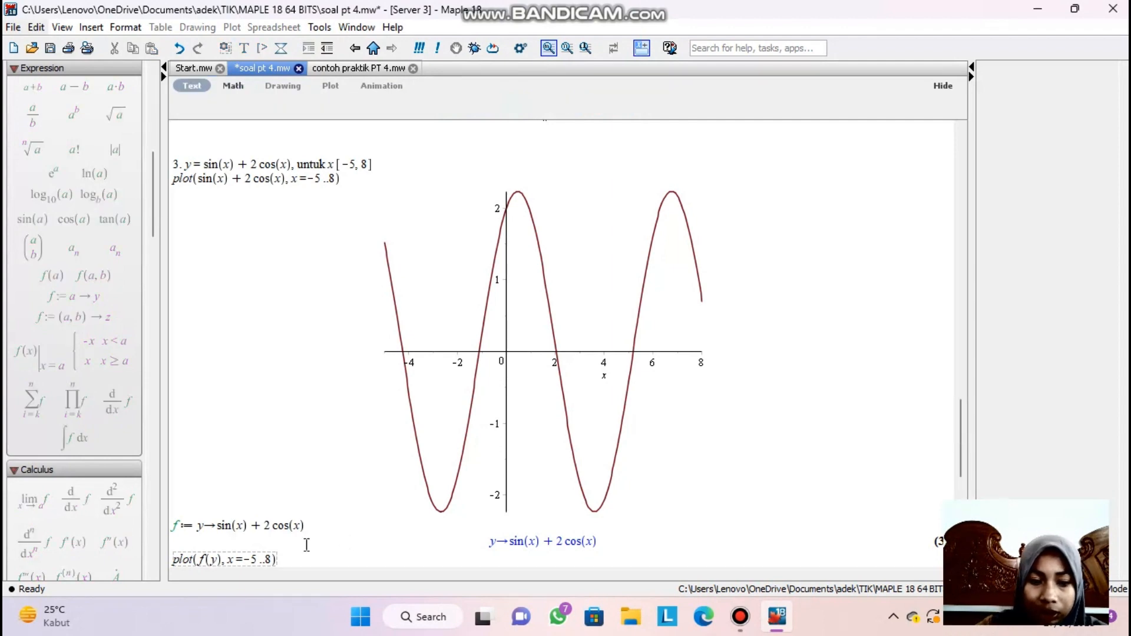
# Step: Begin a plot command in math mode on a new line directly below problem 4
pyautogui.moveTo(958, 470); pyautogui.dragTo(962, 488)
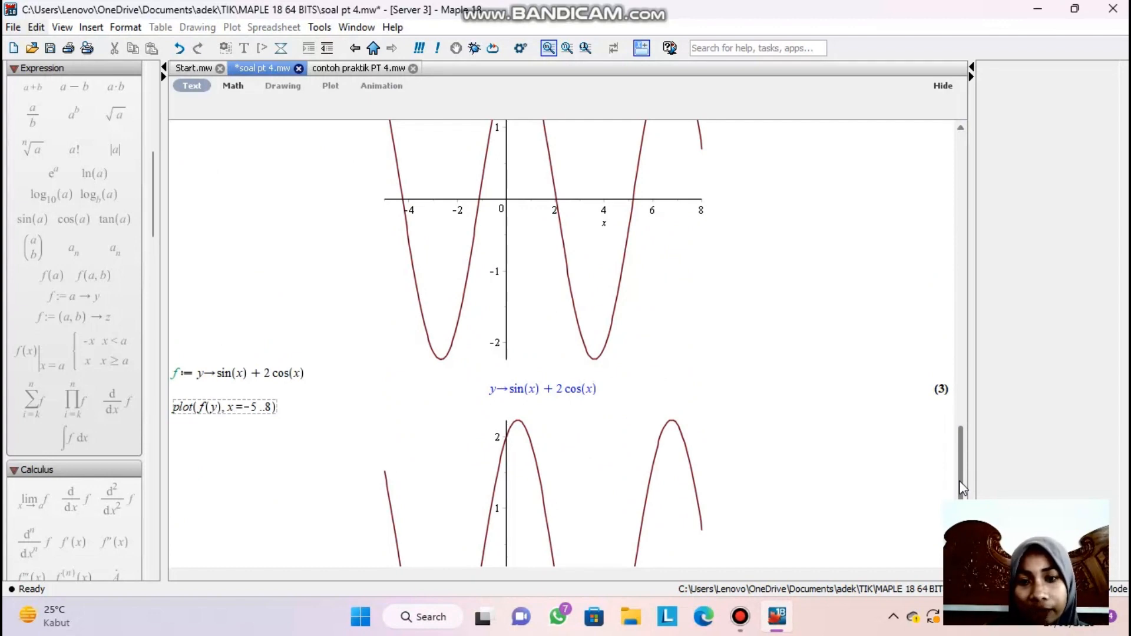
pyautogui.moveTo(959, 481); pyautogui.dragTo(973, 558)
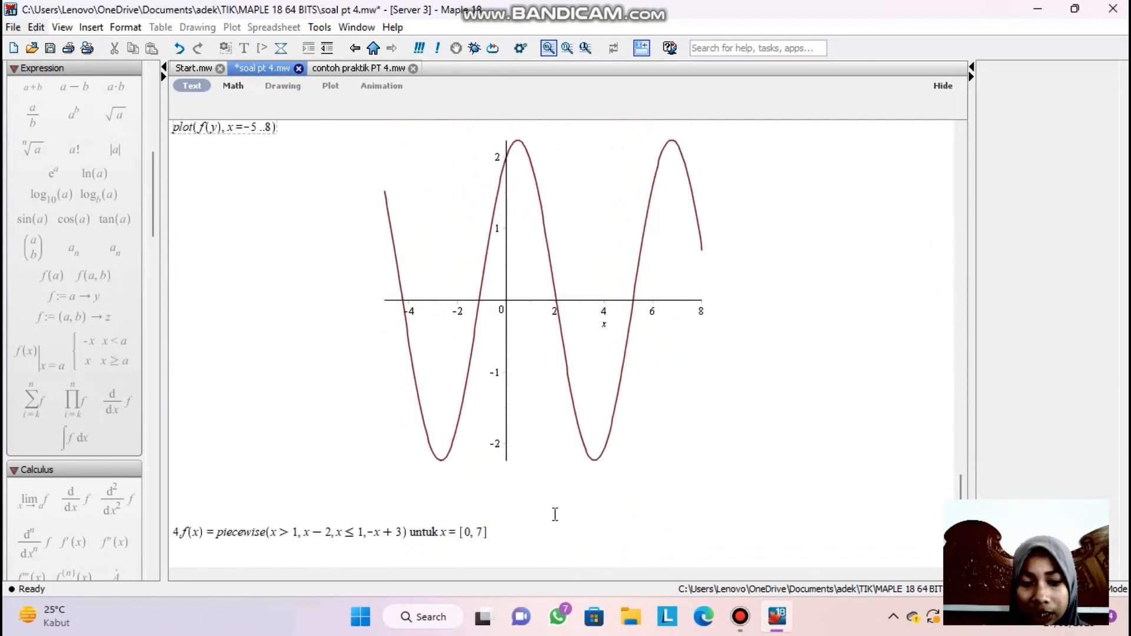
pyautogui.click(555, 513)
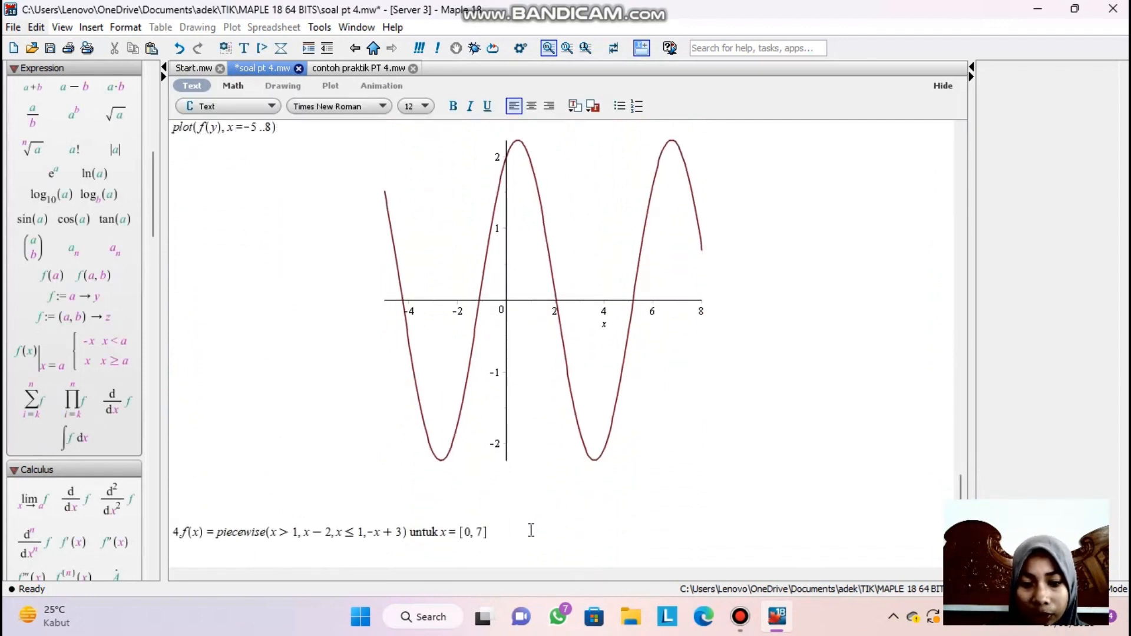
pyautogui.click(531, 530)
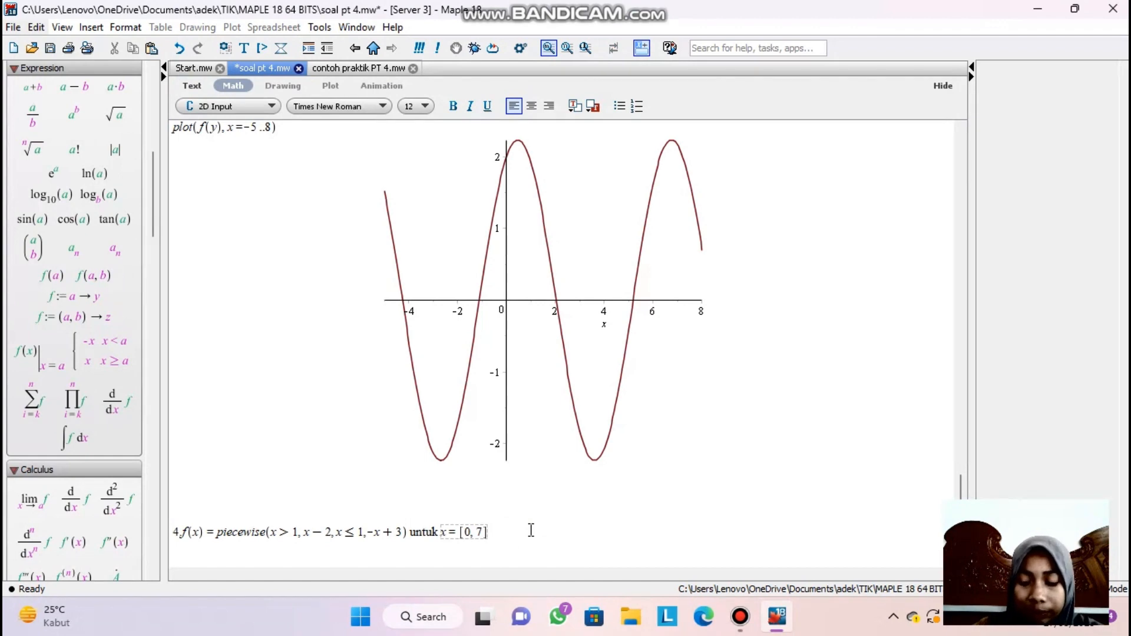
pyautogui.click(179, 545)
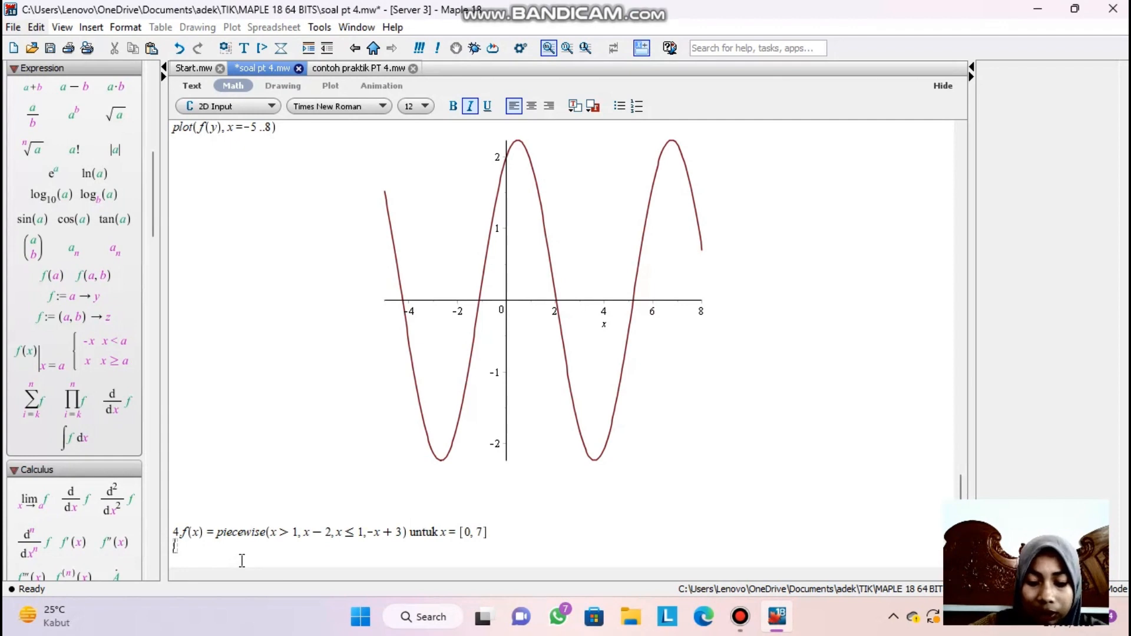
pyautogui.write('plot')
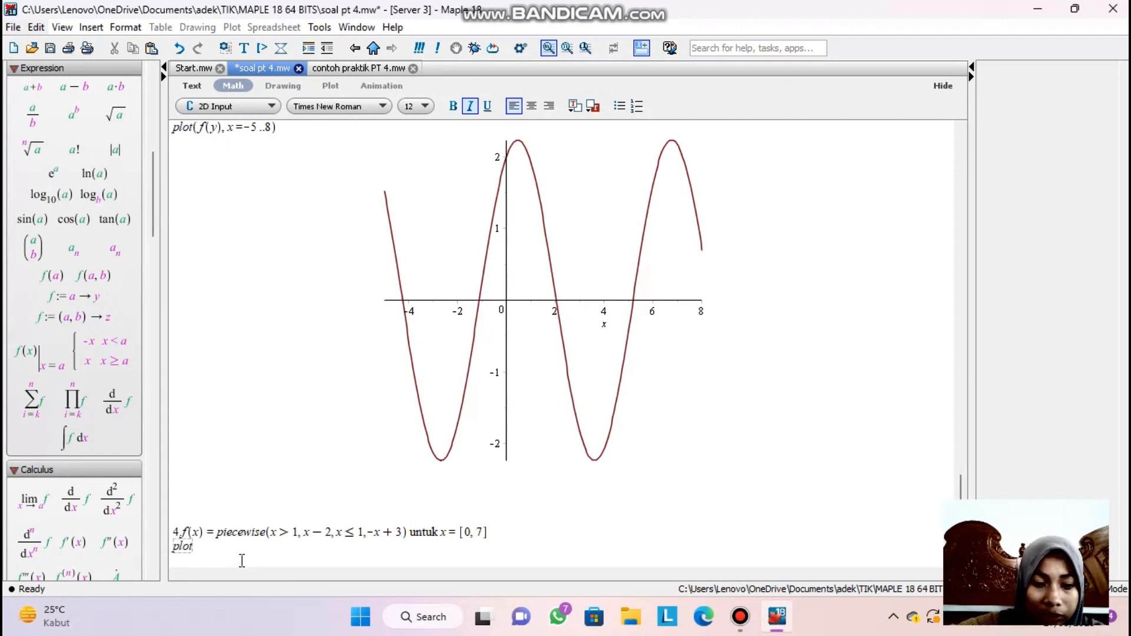
pyautogui.write('(')
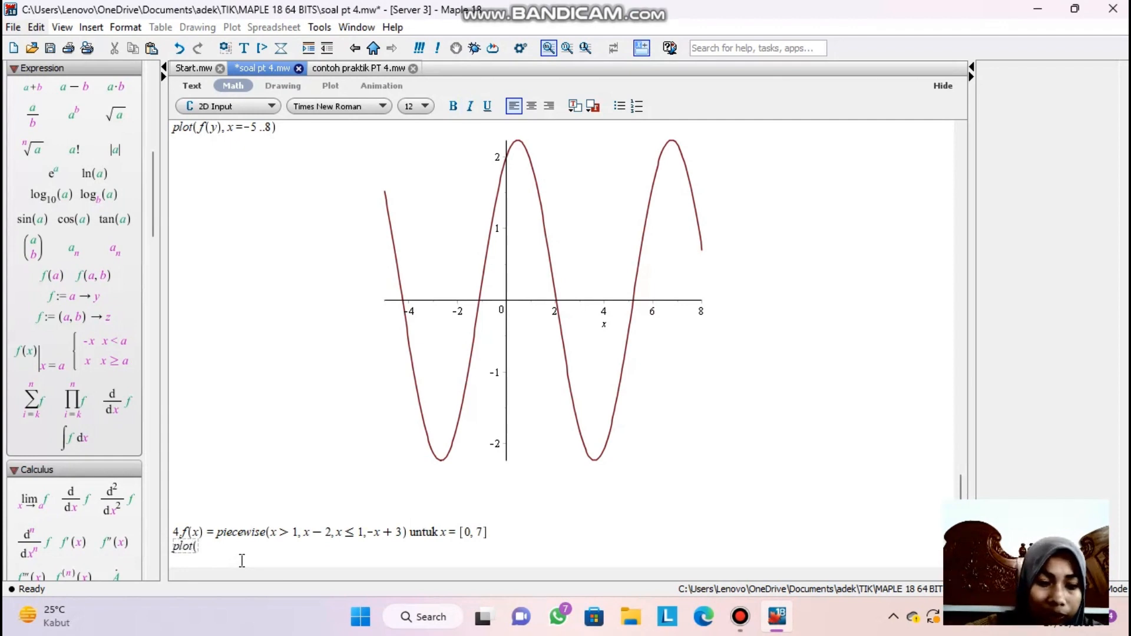
# Step: Copy piecewise(x > 1, x - 2, x ≤ 1, -x + 3) from problem 4 into its plot command, add the range x = 0..7, and execute it
pyautogui.moveTo(219, 533); pyautogui.dragTo(368, 532)
pyautogui.hotkey('ctrl', 'c')
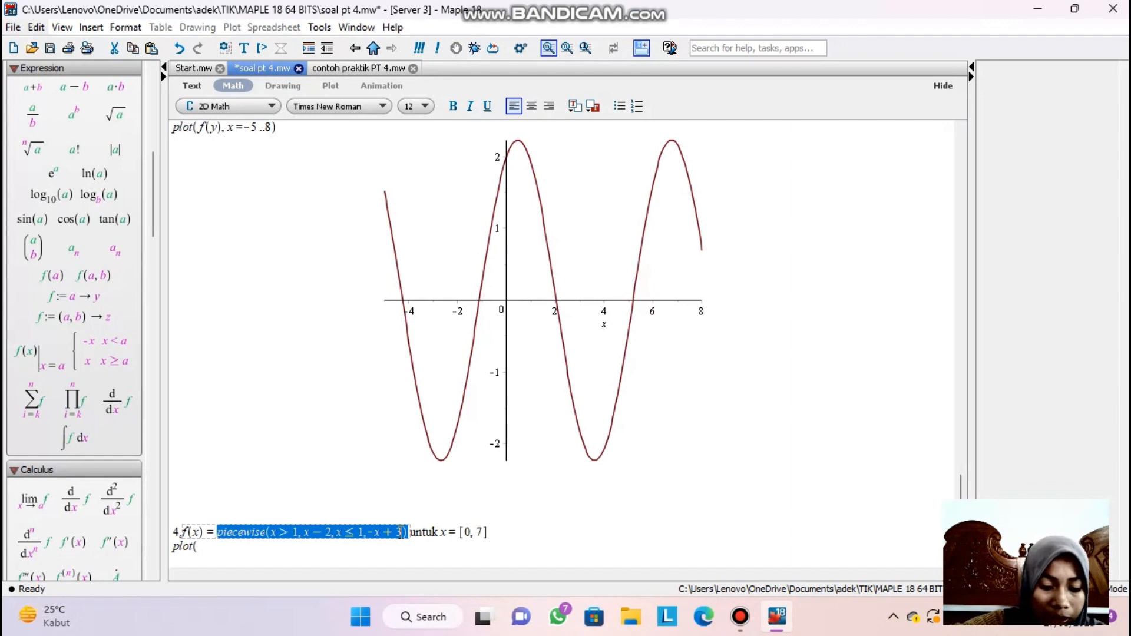
pyautogui.click(302, 552)
pyautogui.write('piecewise(x > 1, x - 2, x ≤ 1, -x + 3)')
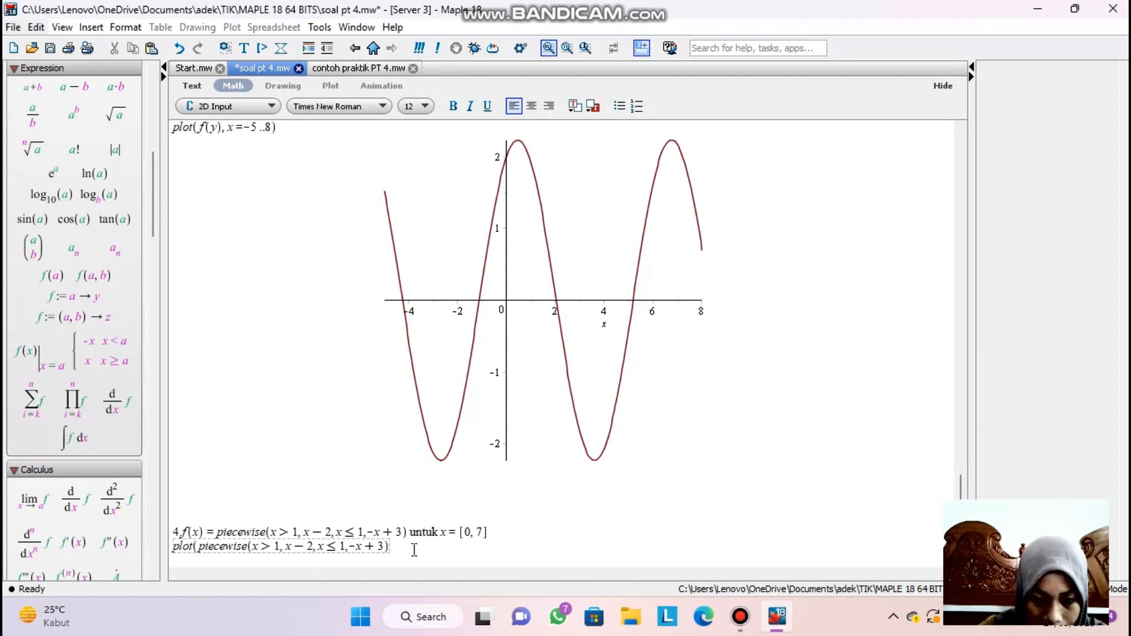
pyautogui.write(', x = 0 ..7')
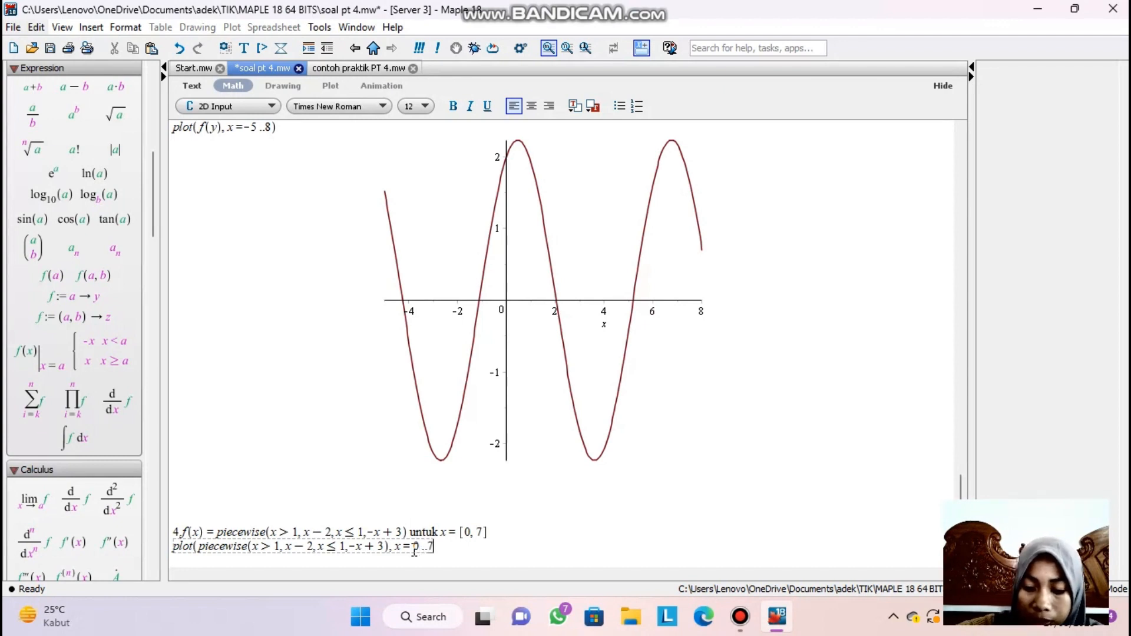
pyautogui.write(')')
pyautogui.press('Return')
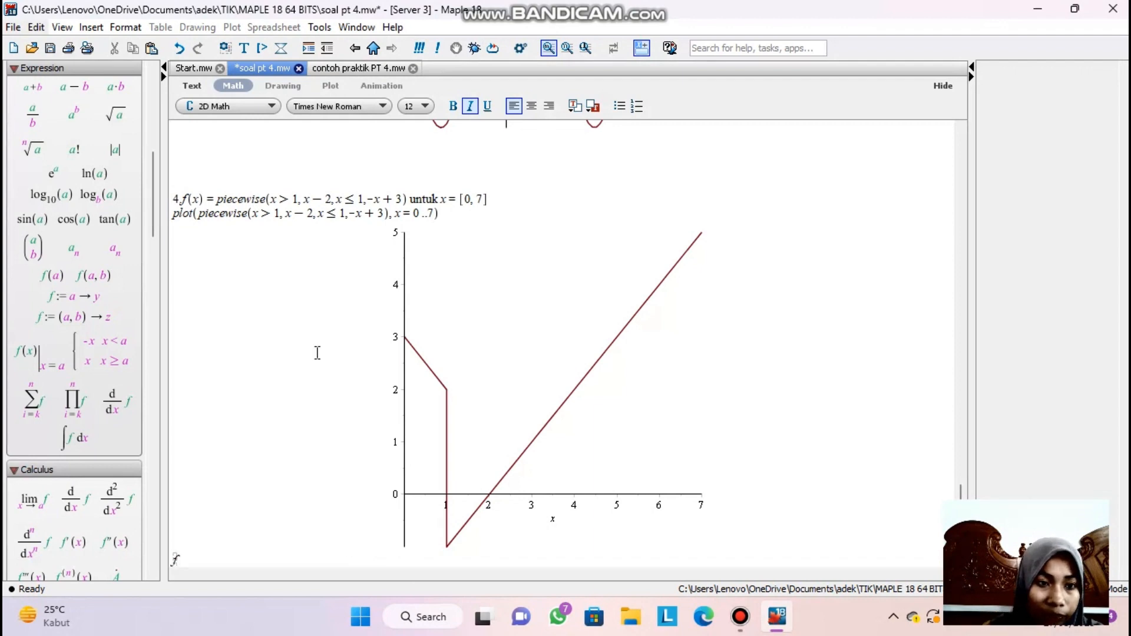
# Step: Define f := x → piecewise(x > 1, x - 2, x ≤ 1, -x + 3) from the function template below problem 4's plot and execute it
pyautogui.click(72, 297)
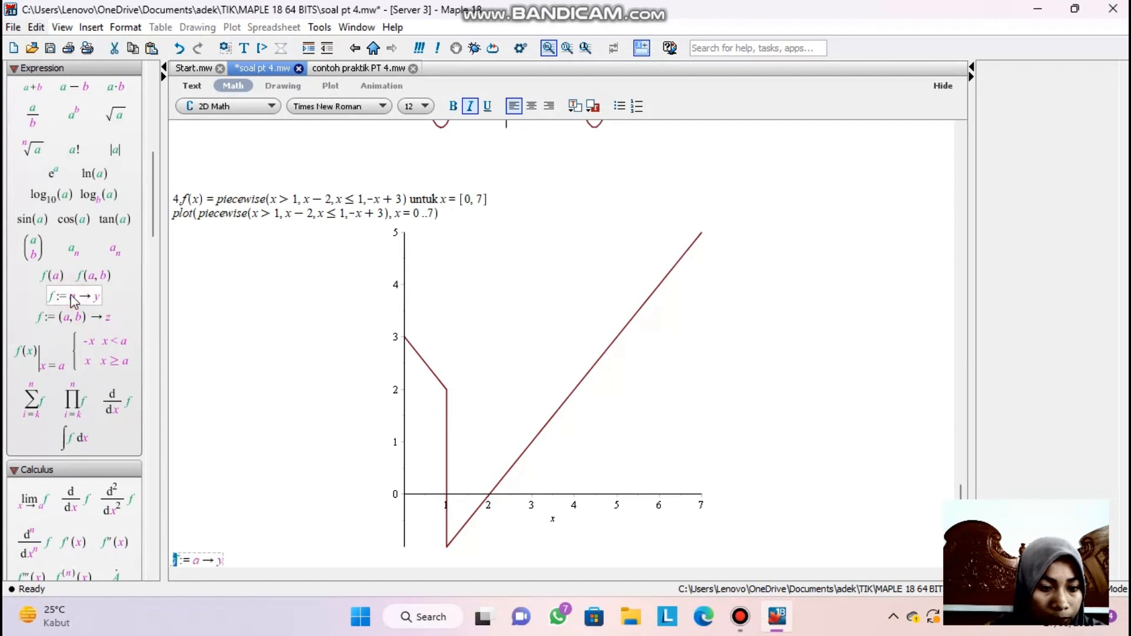
pyautogui.click(200, 561)
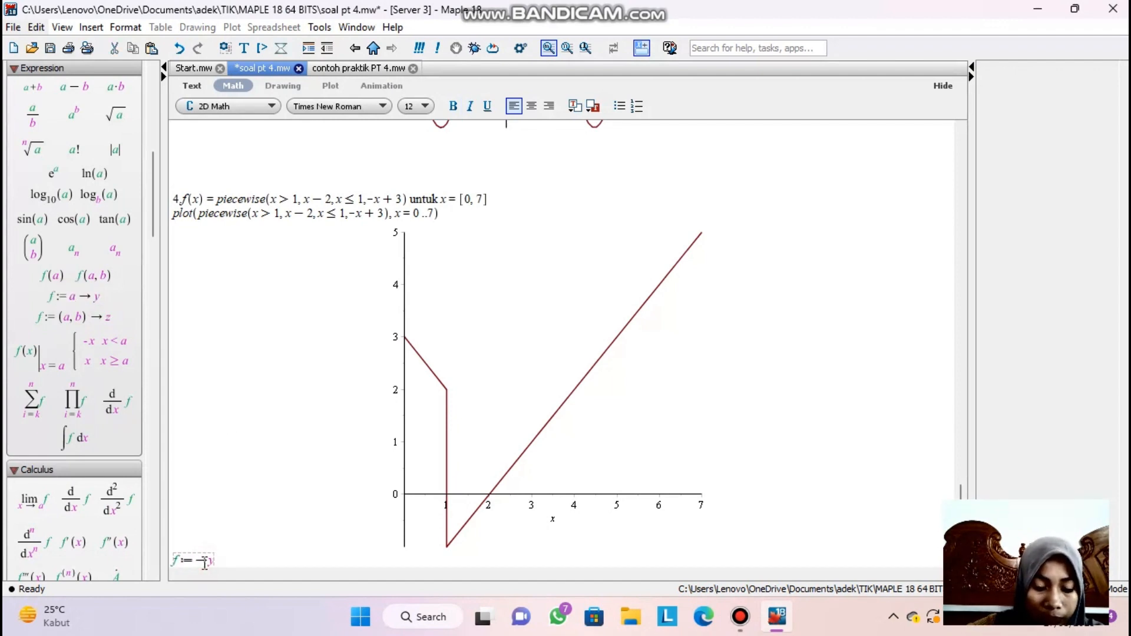
pyautogui.write('x')
pyautogui.click(221, 564)
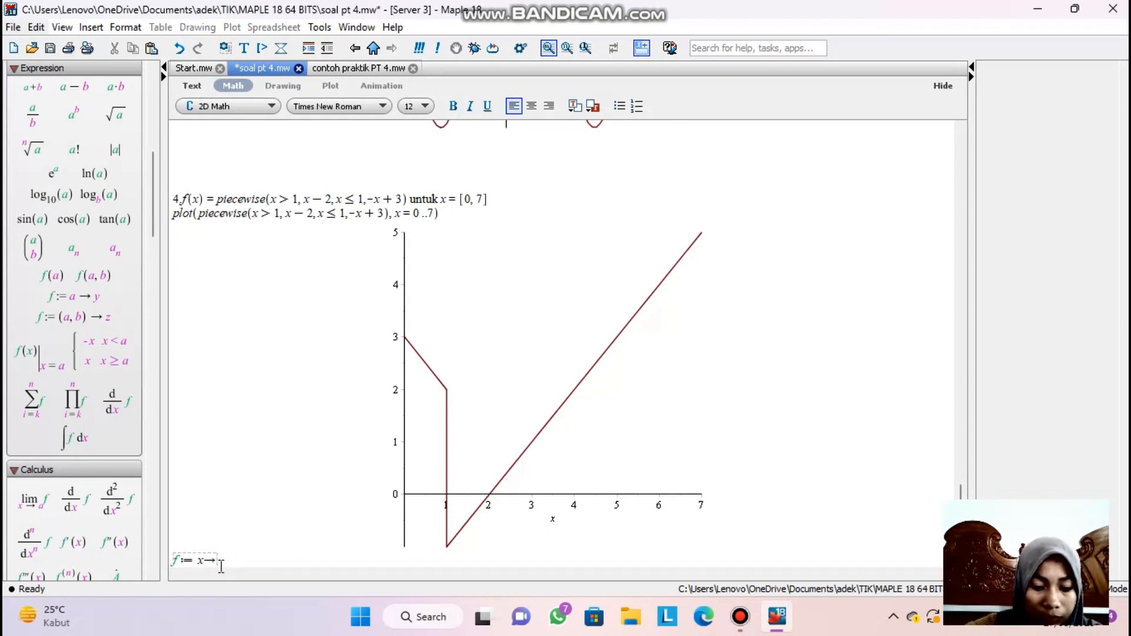
pyautogui.hotkey('ctrl', 'v')
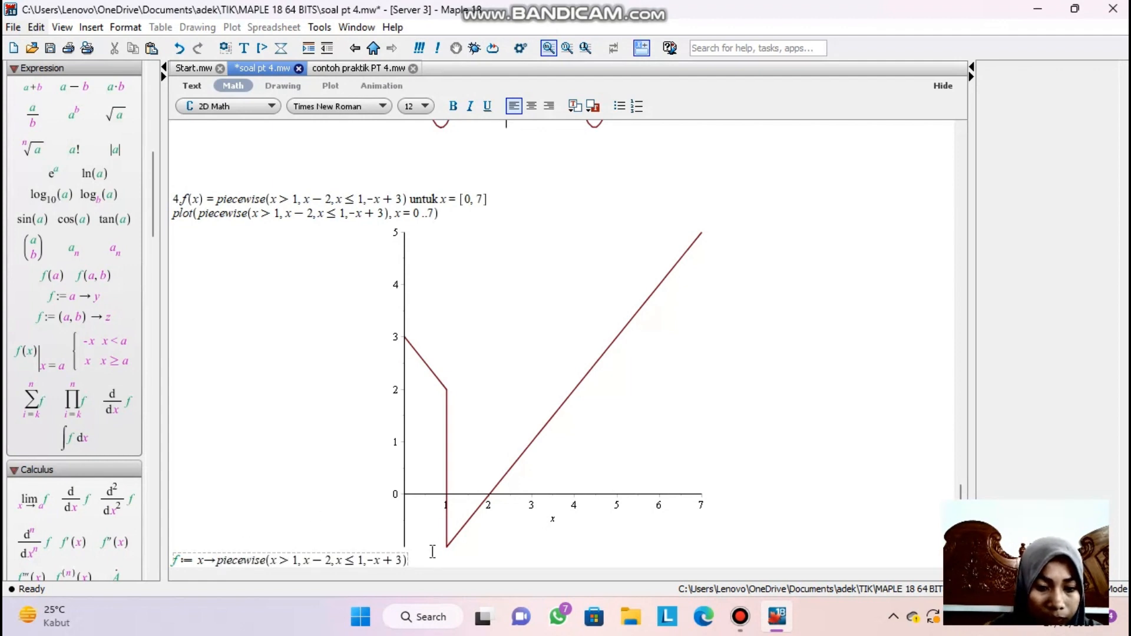
pyautogui.press('Return')
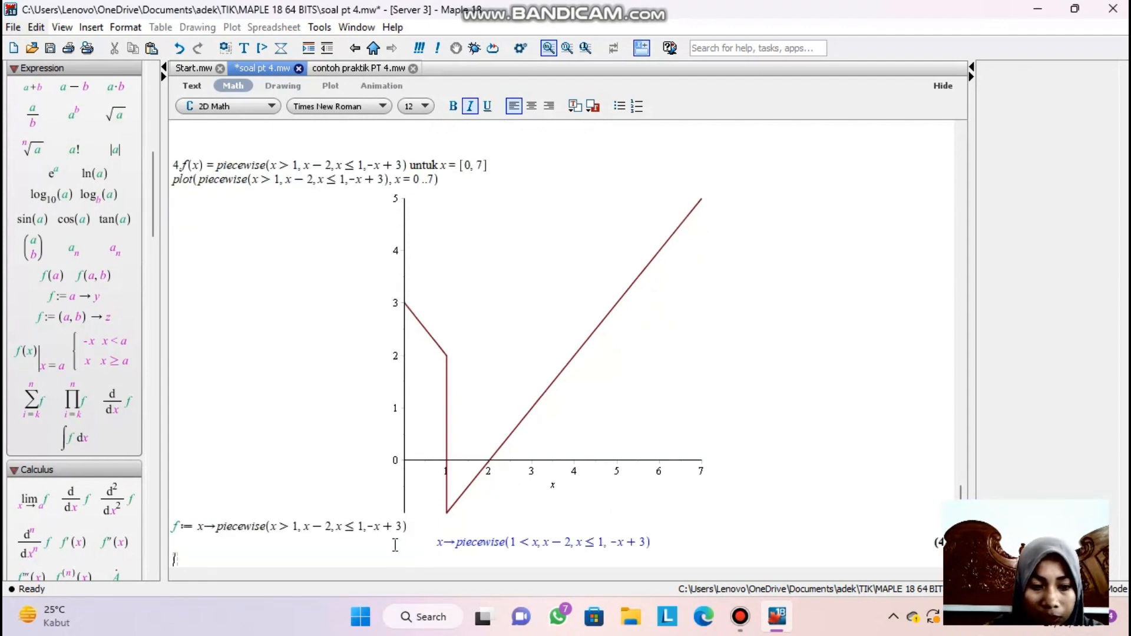
# Step: Plot f(x) over the range x = 0..7 on the line below the piecewise function definition
pyautogui.write('plot')
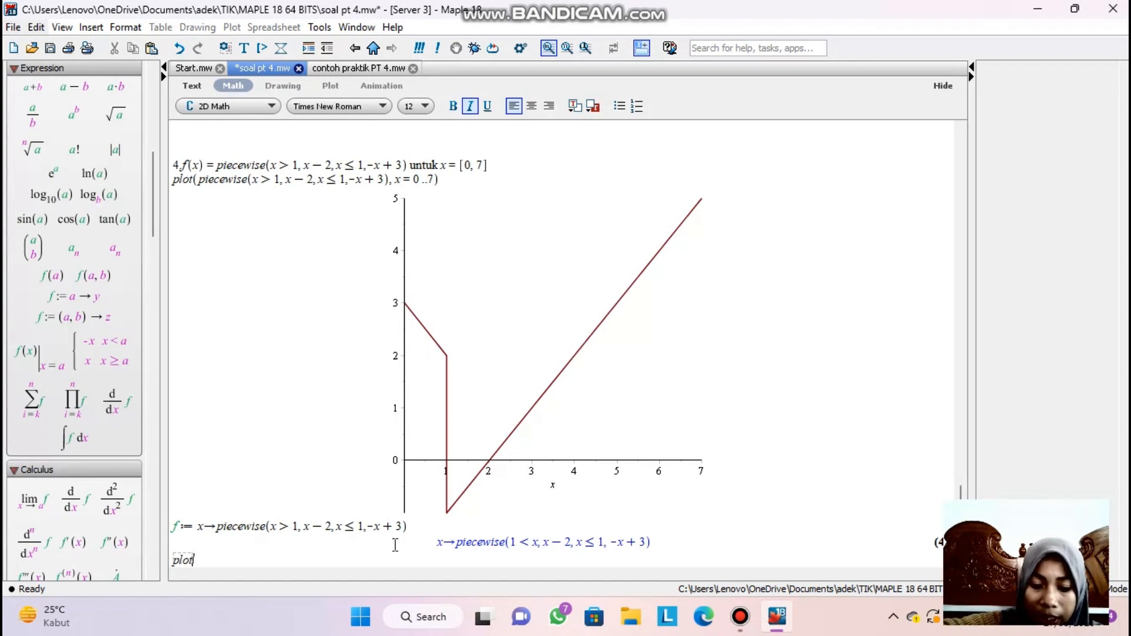
pyautogui.write('(f')
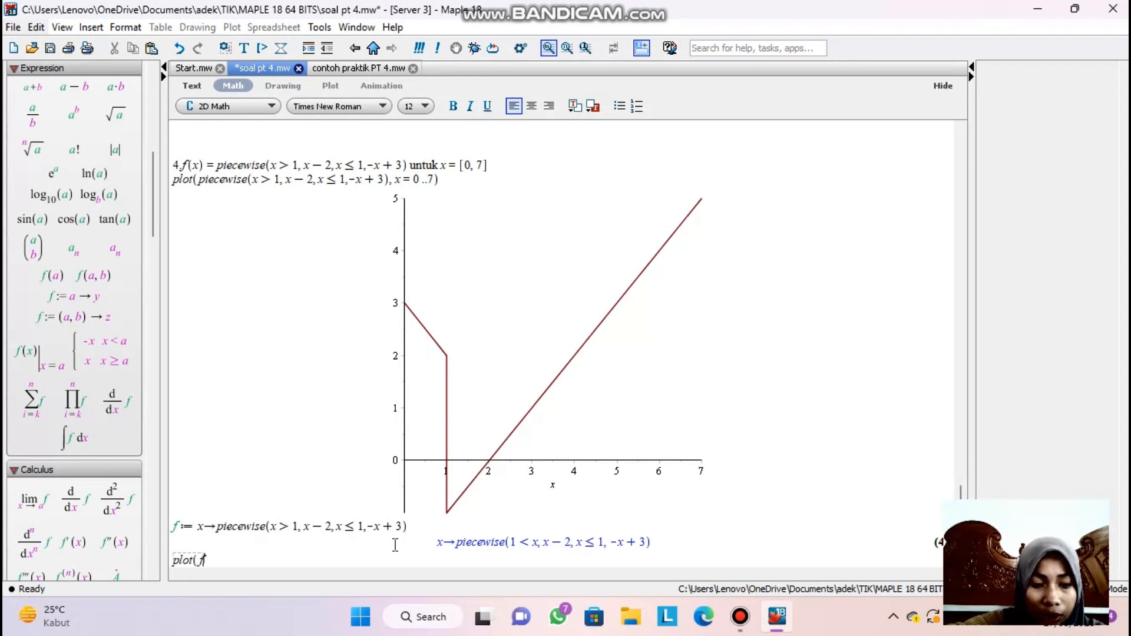
pyautogui.write('(x')
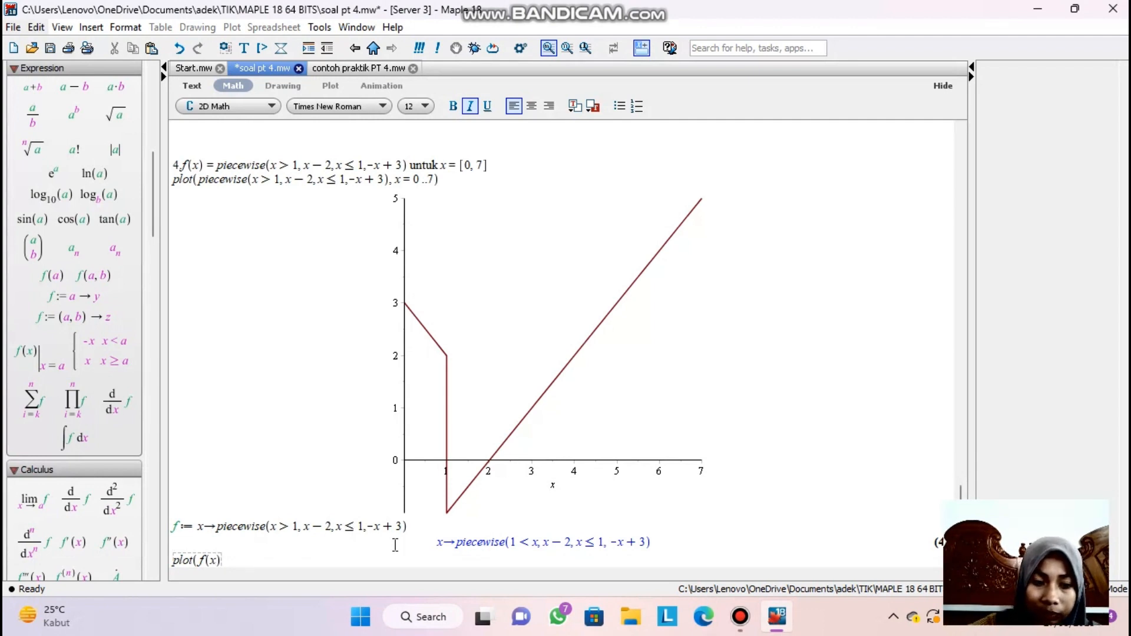
pyautogui.write(')')
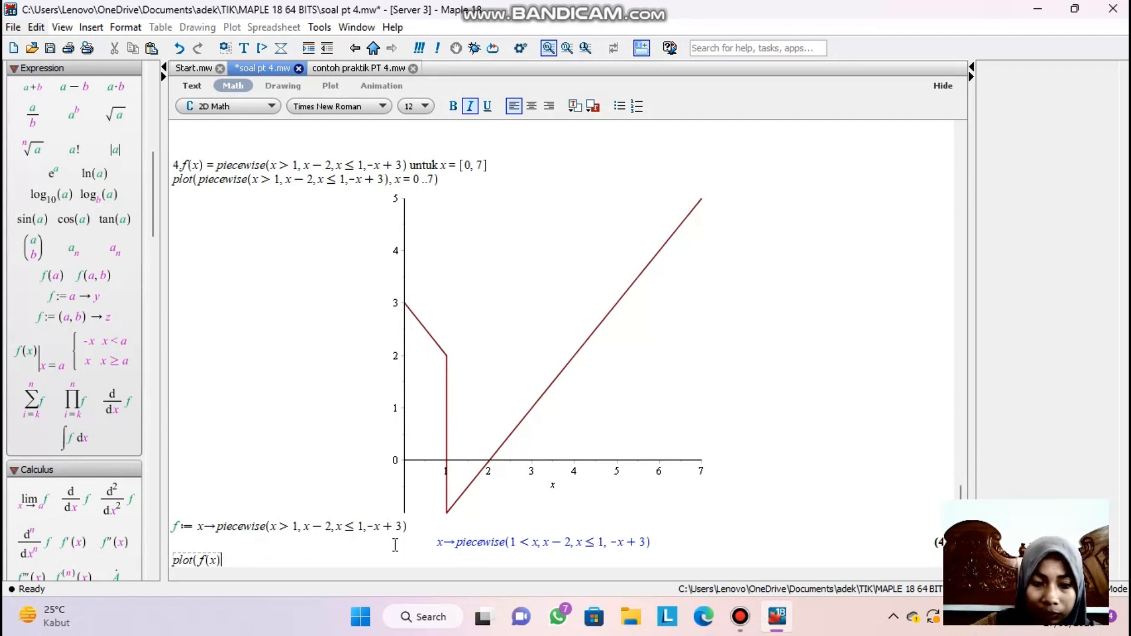
pyautogui.write(', ')
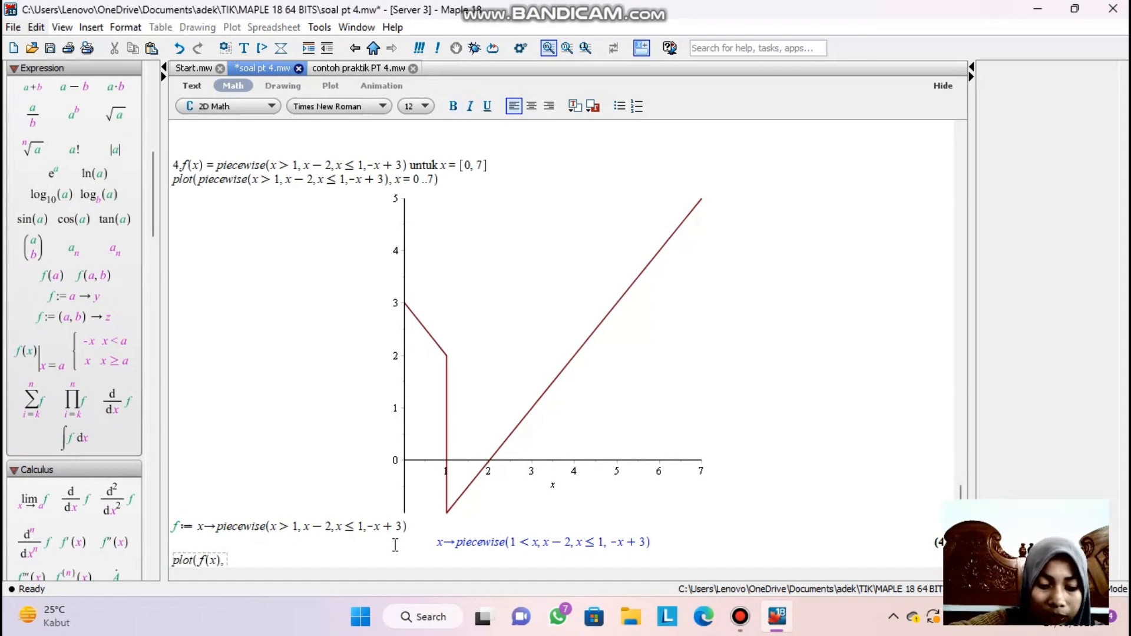
pyautogui.write('x = ')
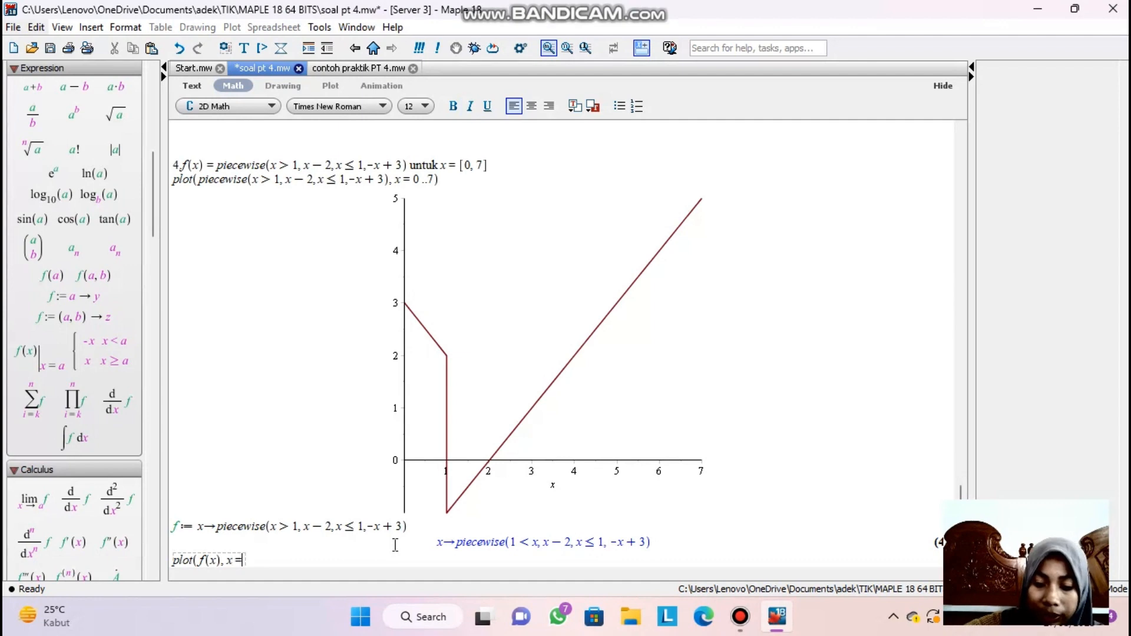
pyautogui.write('0 ..')
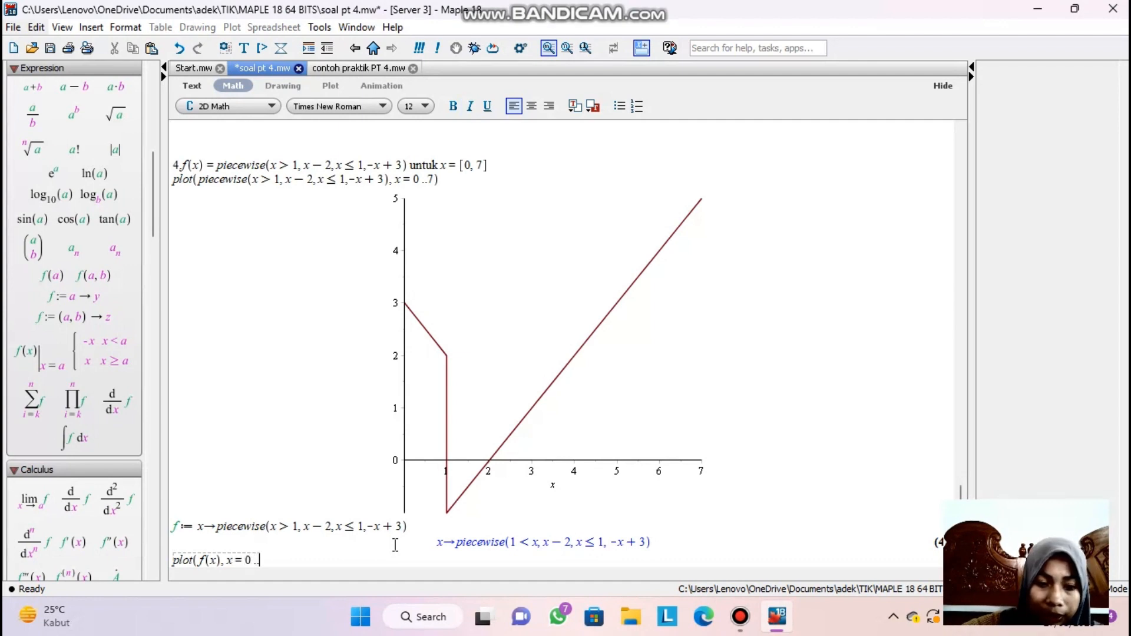
pyautogui.write('7')
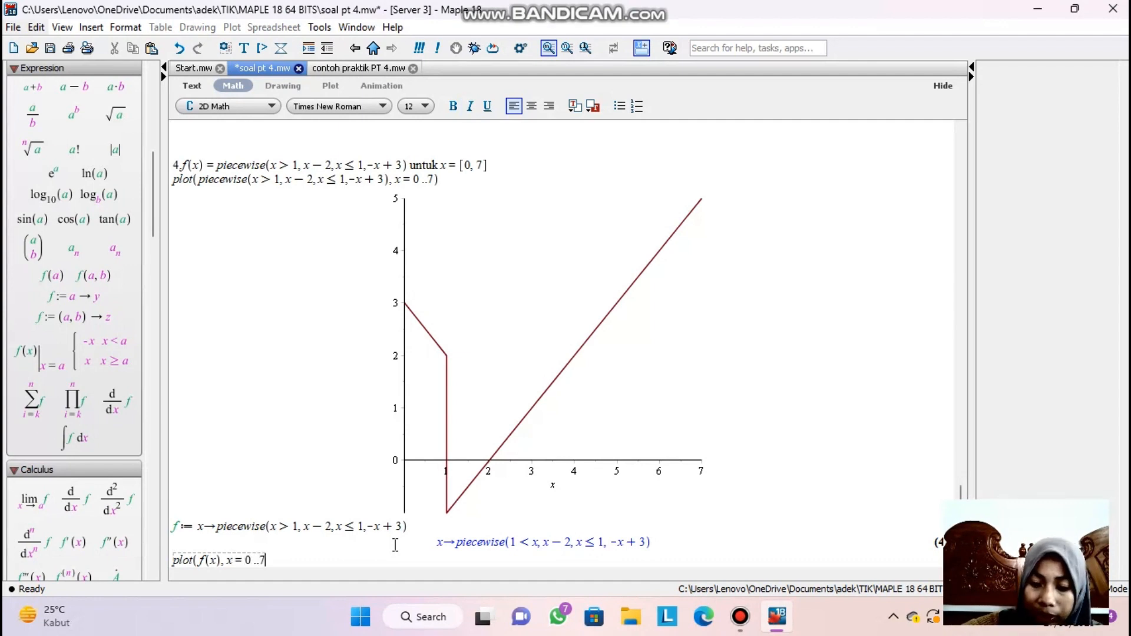
pyautogui.write(')')
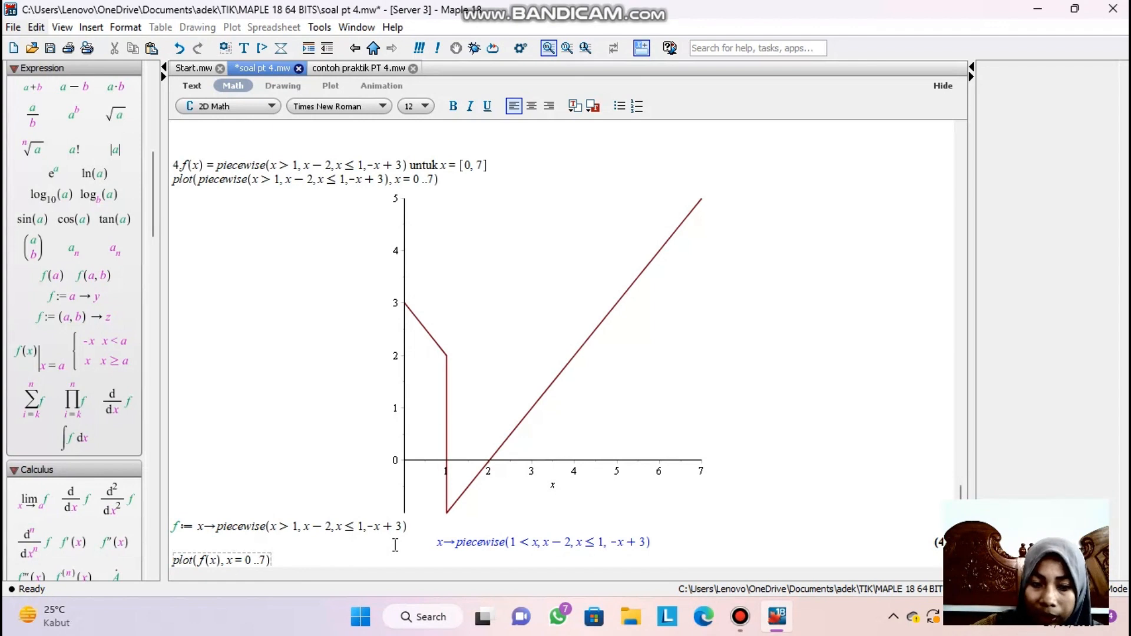
pyautogui.press('Return')
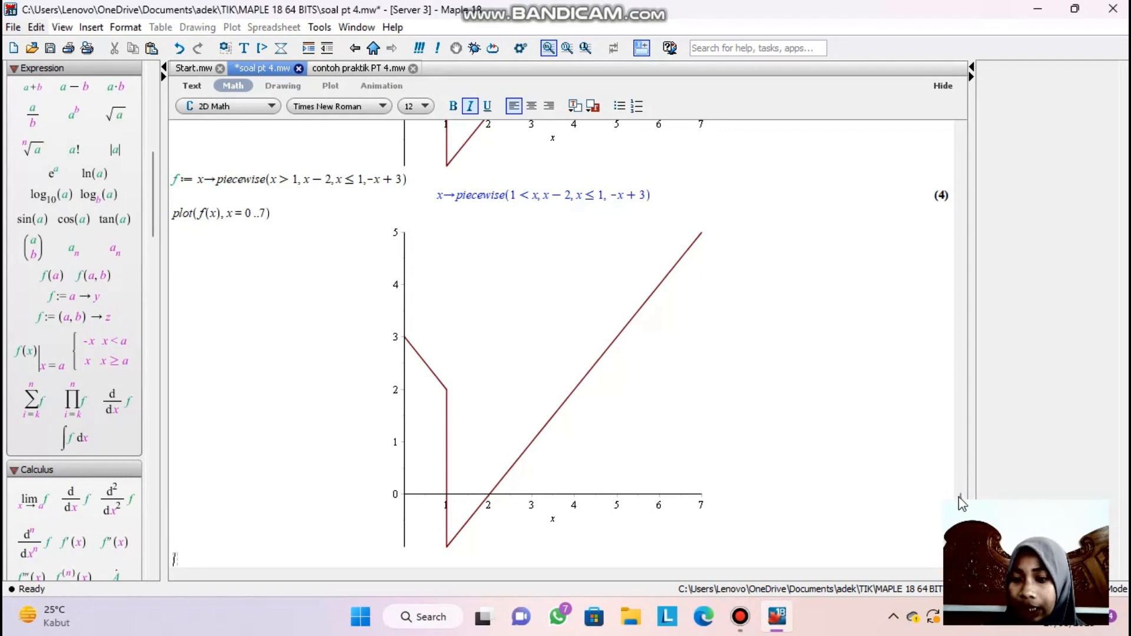
# Step: Add the option color = green to problem 1's plot(2x + 1, x = -3..3) command and execute it
pyautogui.moveTo(962, 493); pyautogui.dragTo(963, 164)
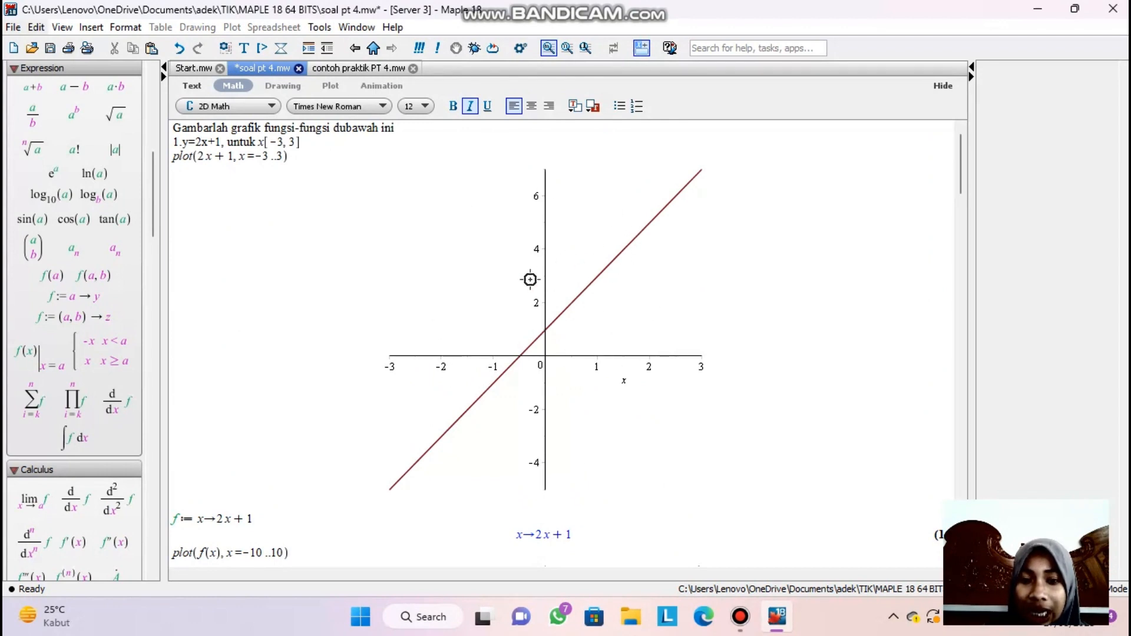
pyautogui.click(281, 155)
pyautogui.click(292, 160)
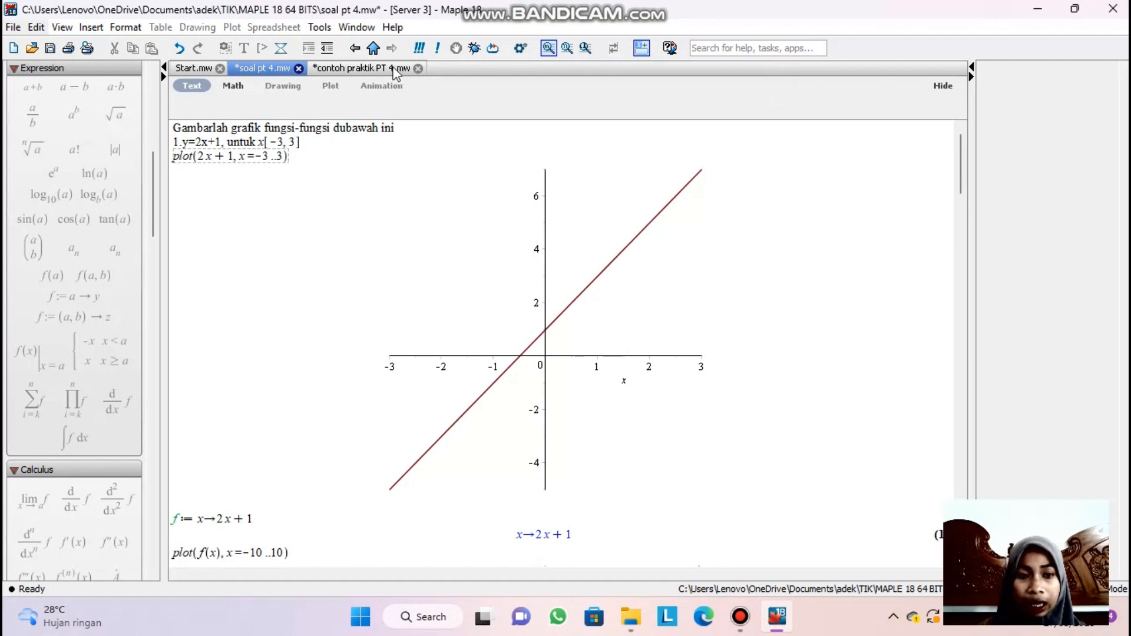
pyautogui.click(281, 158)
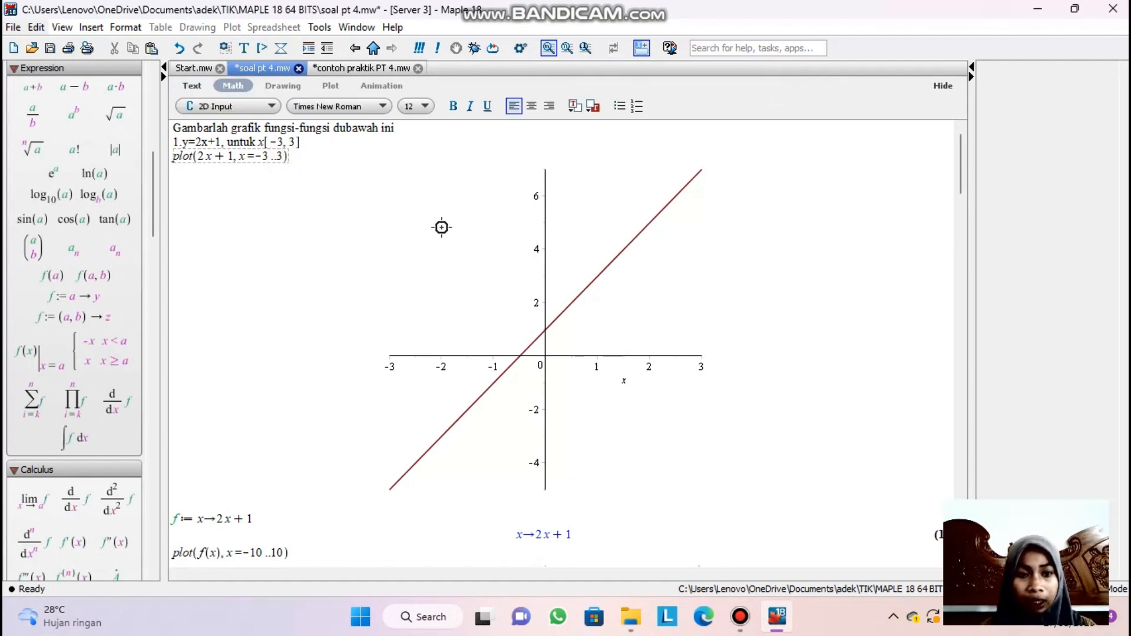
pyautogui.write(', ')
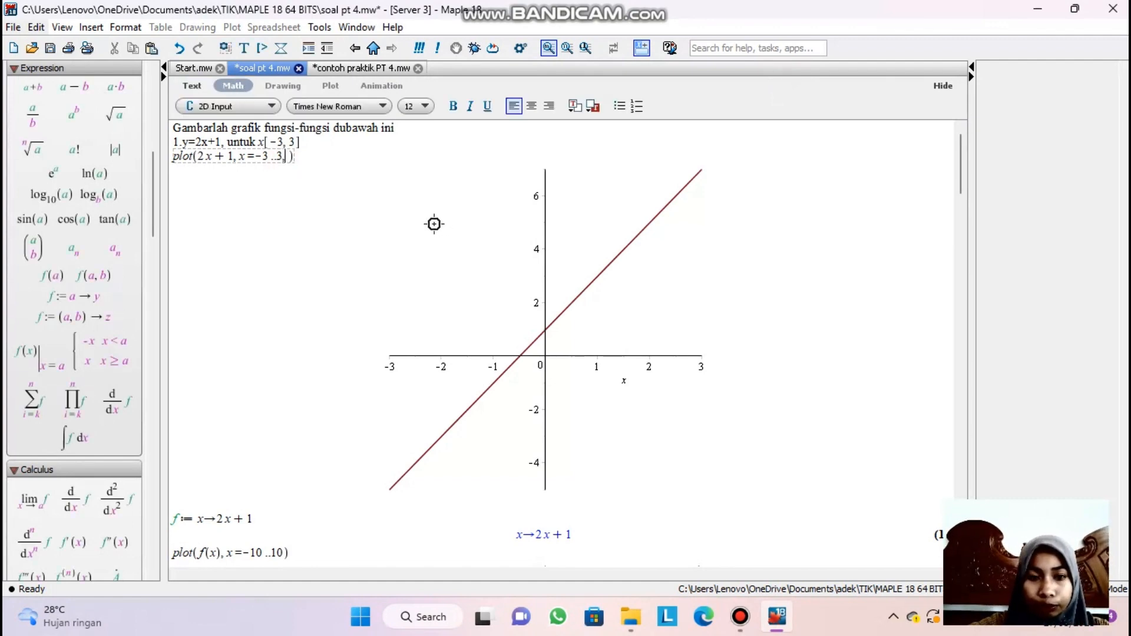
pyautogui.write('c')
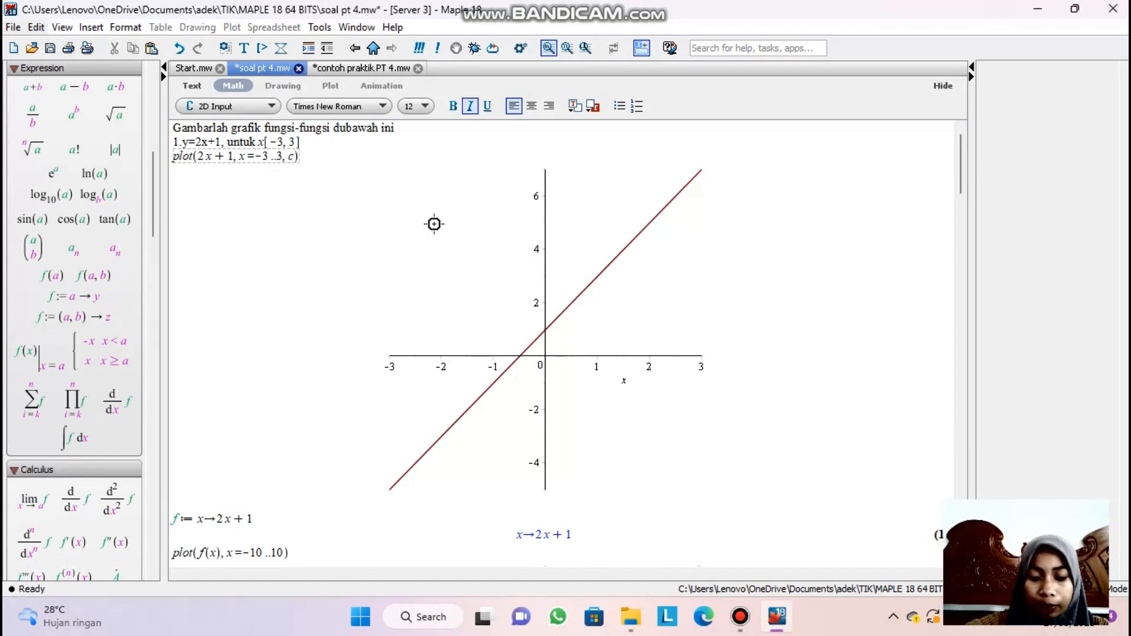
pyautogui.write('olor ')
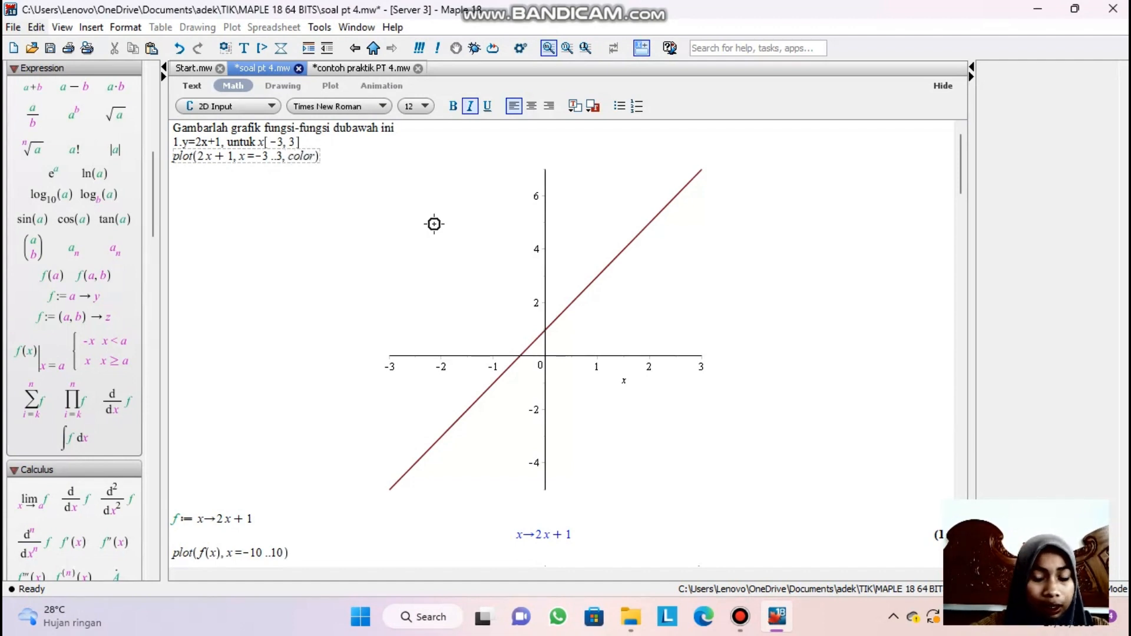
pyautogui.write('= gre')
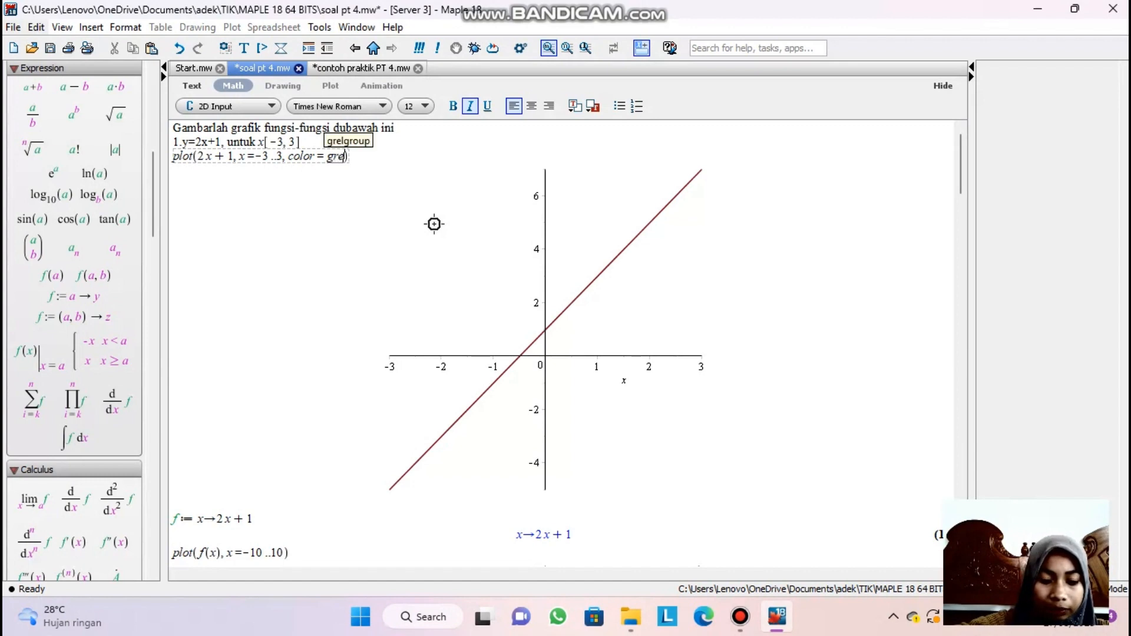
pyautogui.write('en')
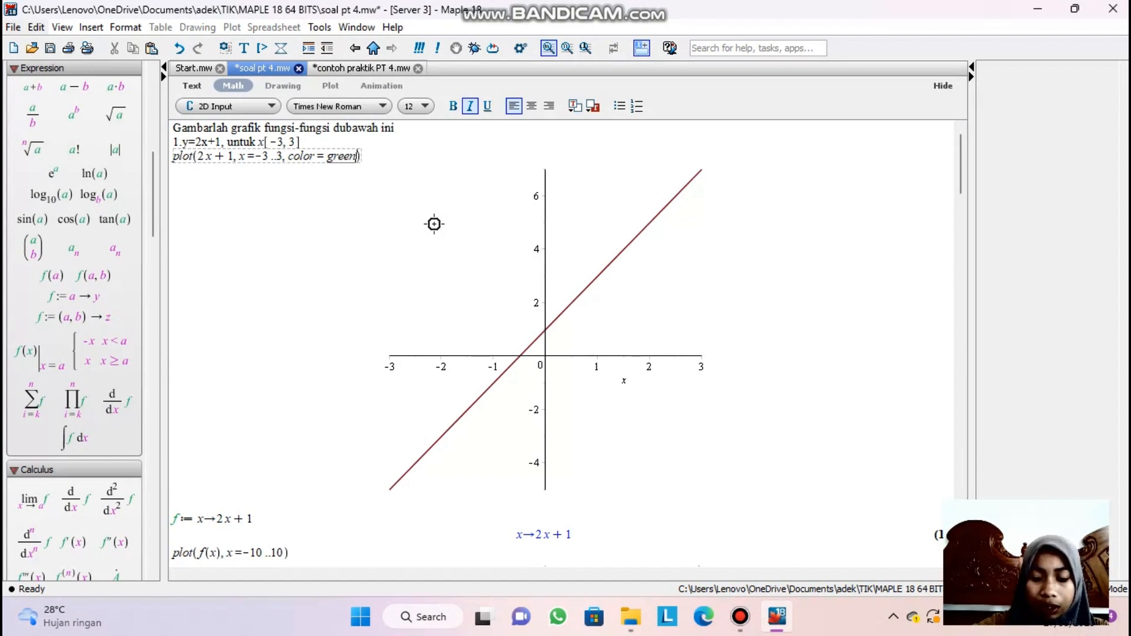
pyautogui.press('Return')
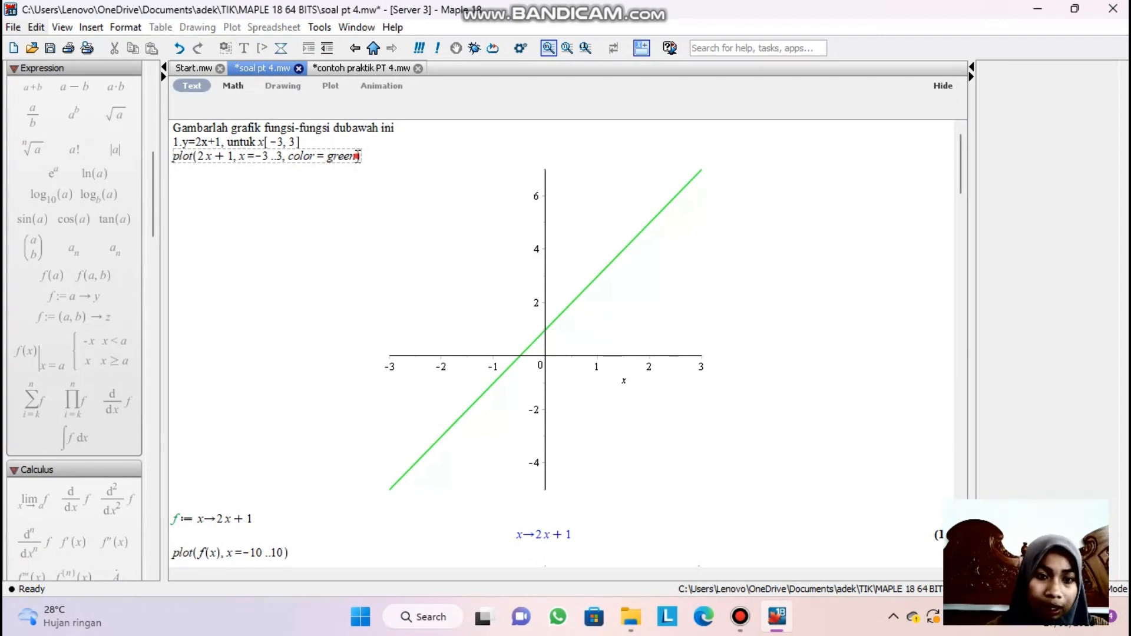
# Step: Add the option thickness = 7 after the color in problem 1's plot command and execute it
pyautogui.click(357, 156)
pyautogui.write(', ')
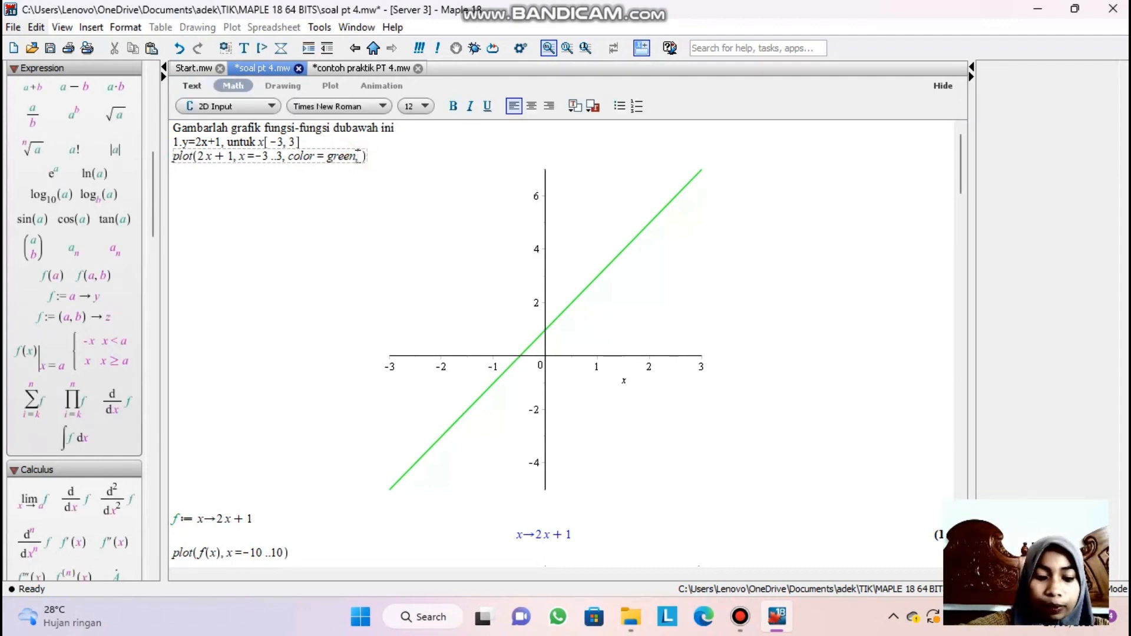
pyautogui.write('t')
pyautogui.write('hickn')
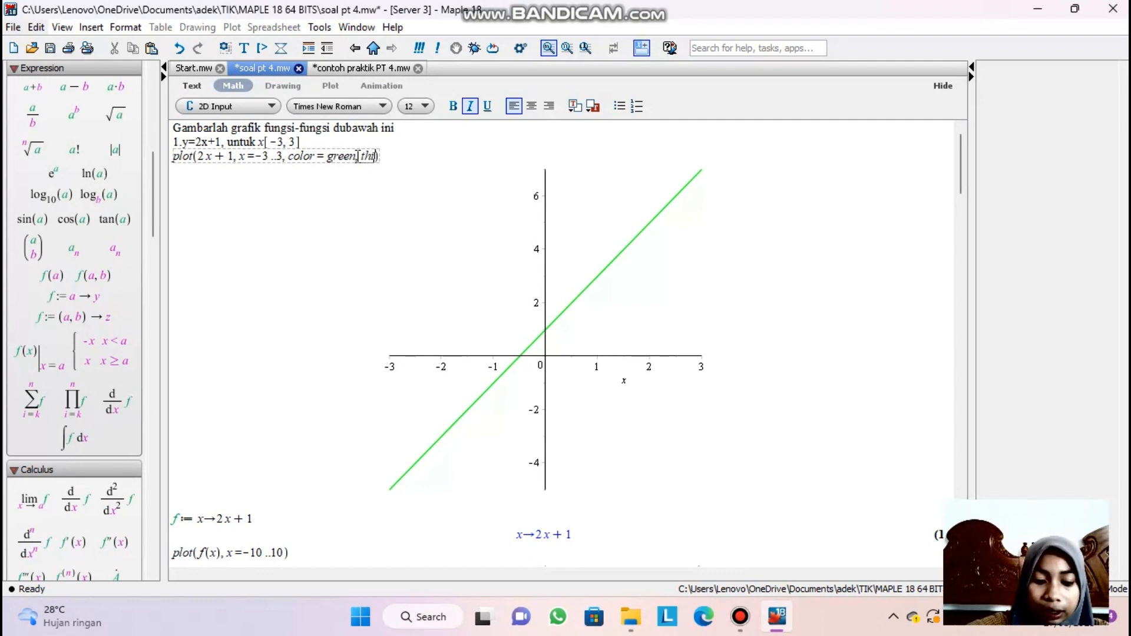
pyautogui.write('ess ')
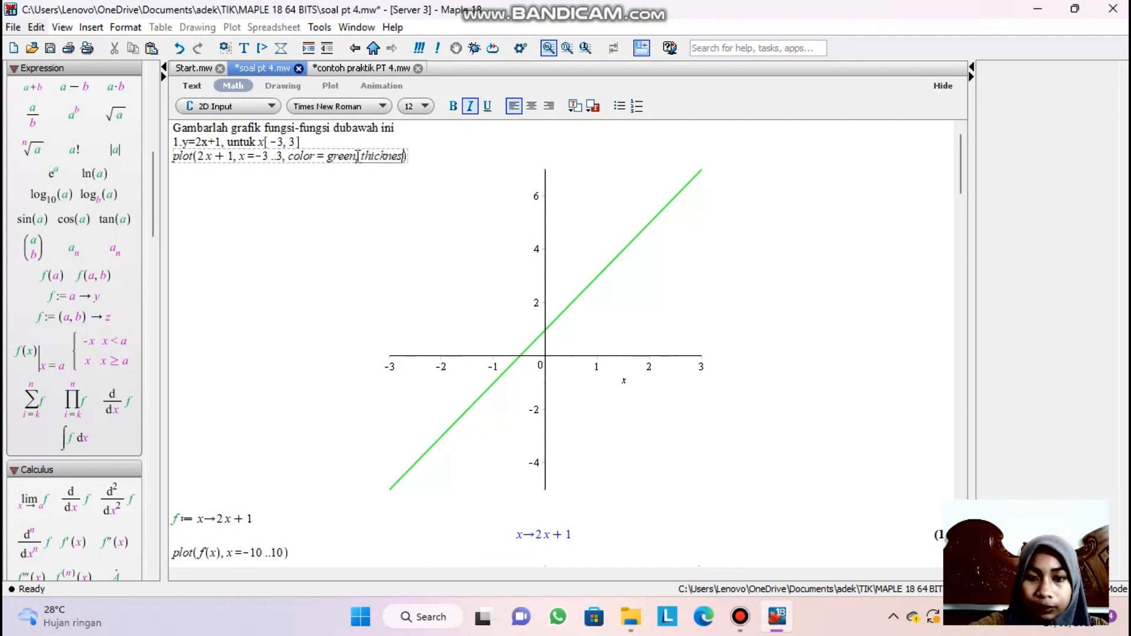
pyautogui.write('= n')
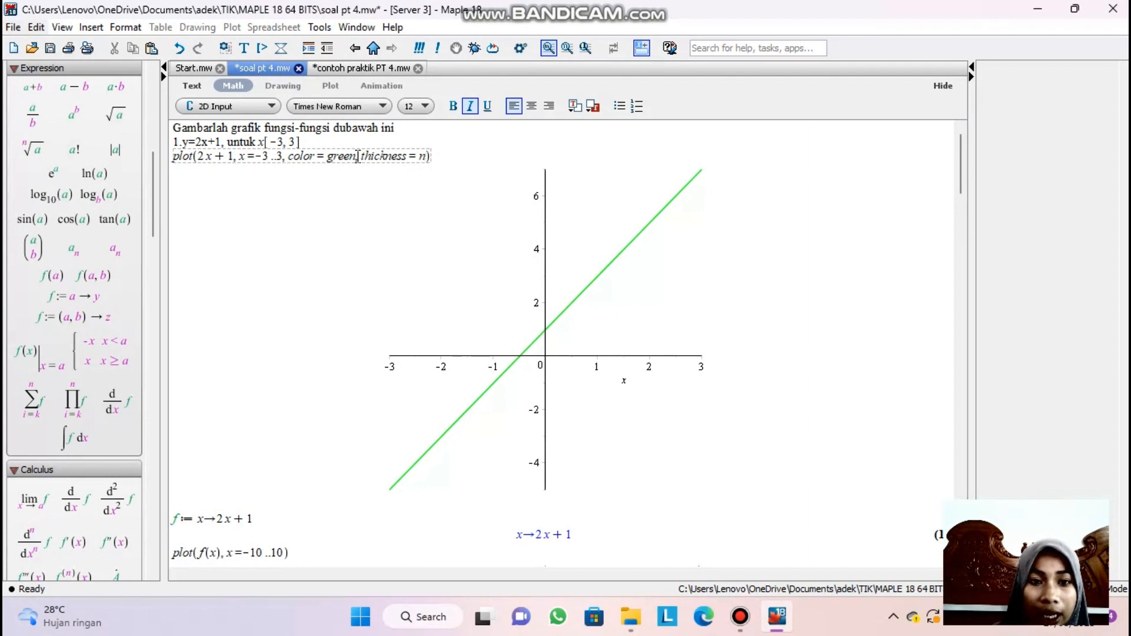
pyautogui.press('BackSpace')
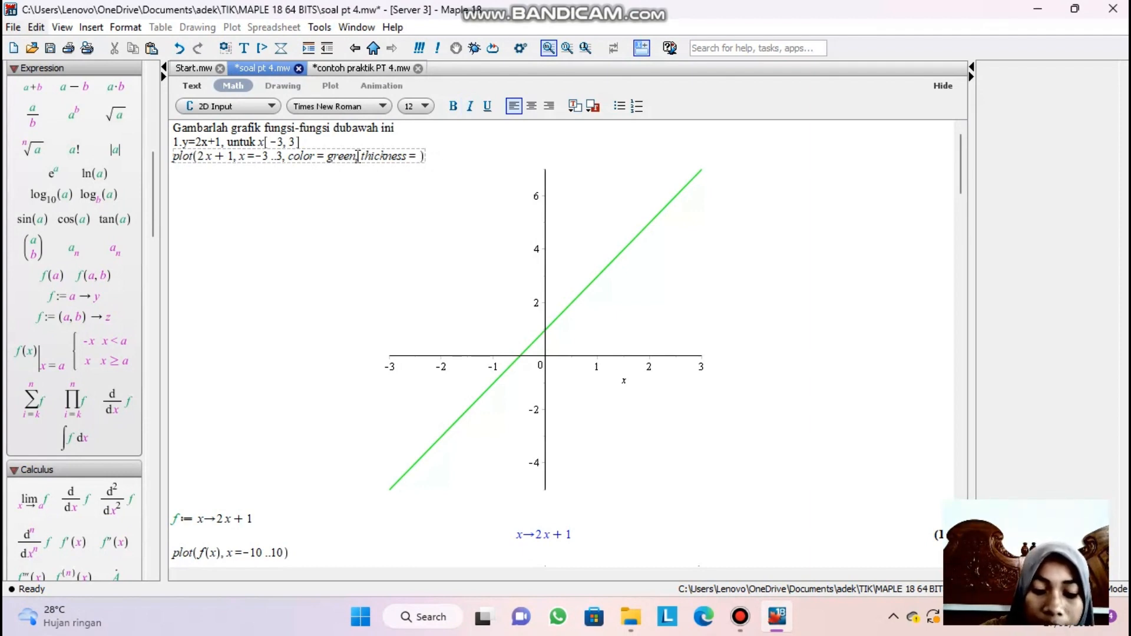
pyautogui.write('7')
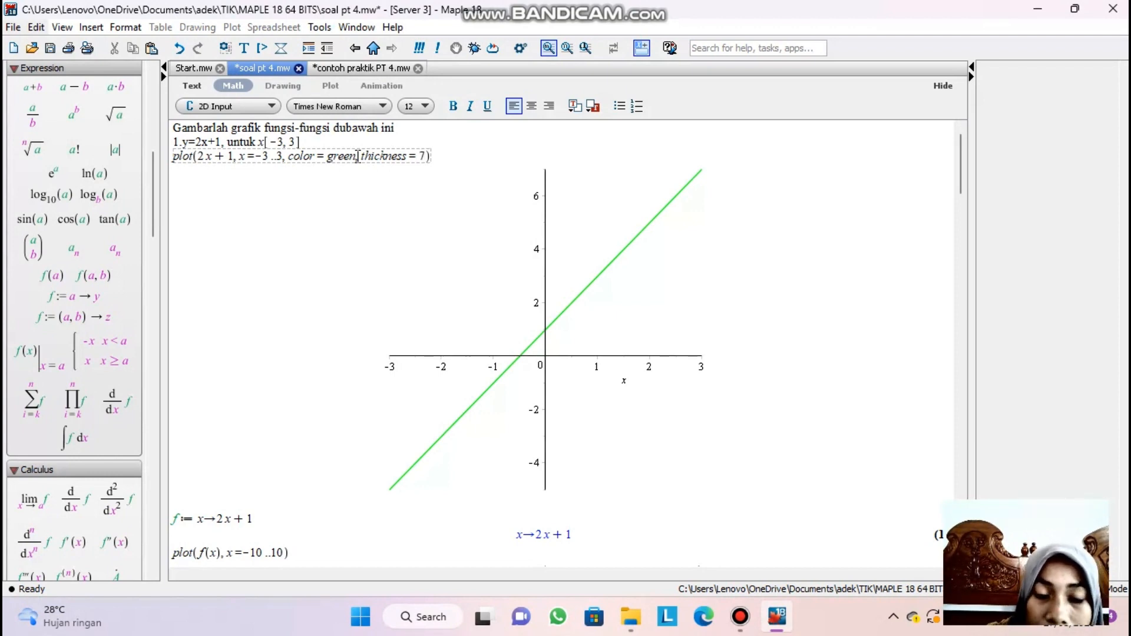
pyautogui.press('Return')
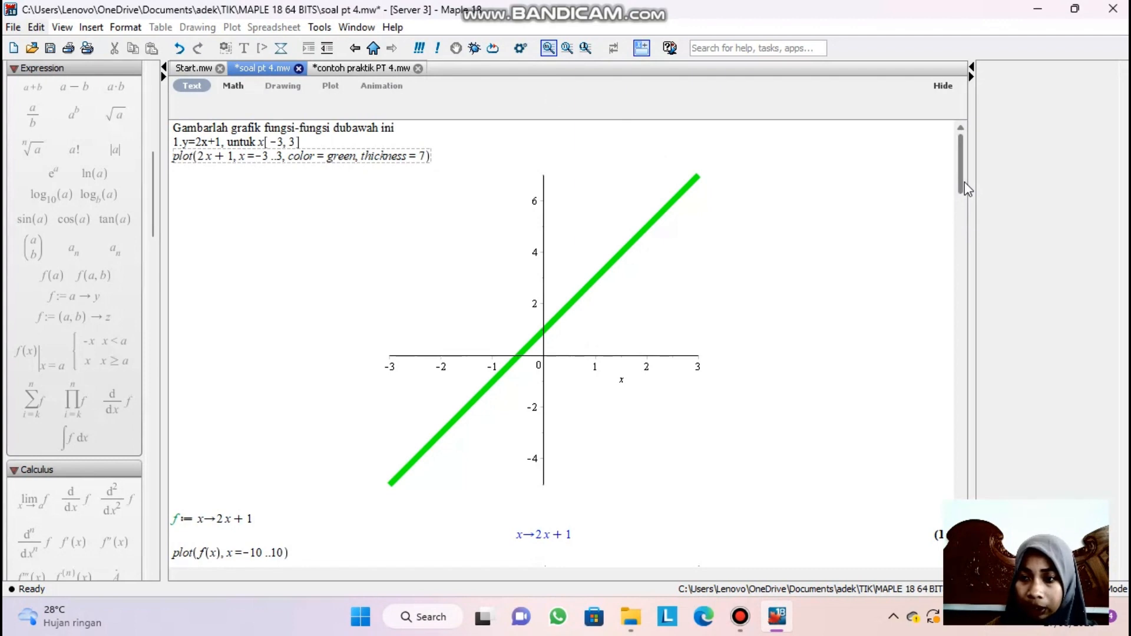
# Step: Add filled = true, false after the range in problem 4's direct piecewise plot command and execute it
pyautogui.moveTo(960, 175); pyautogui.dragTo(993, 471)
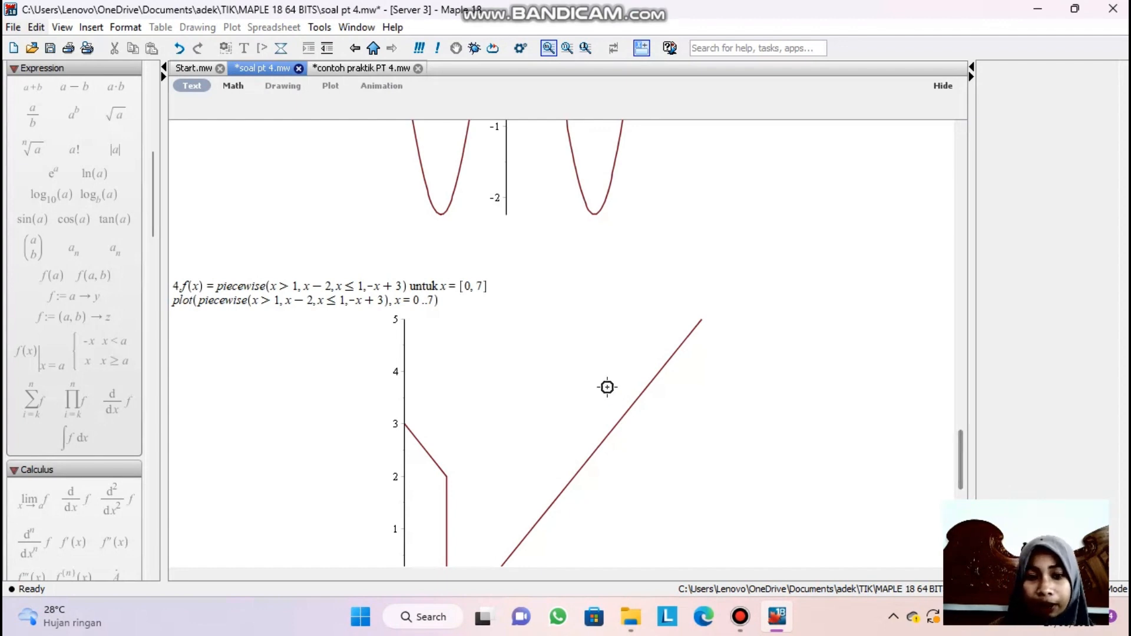
pyautogui.click(434, 302)
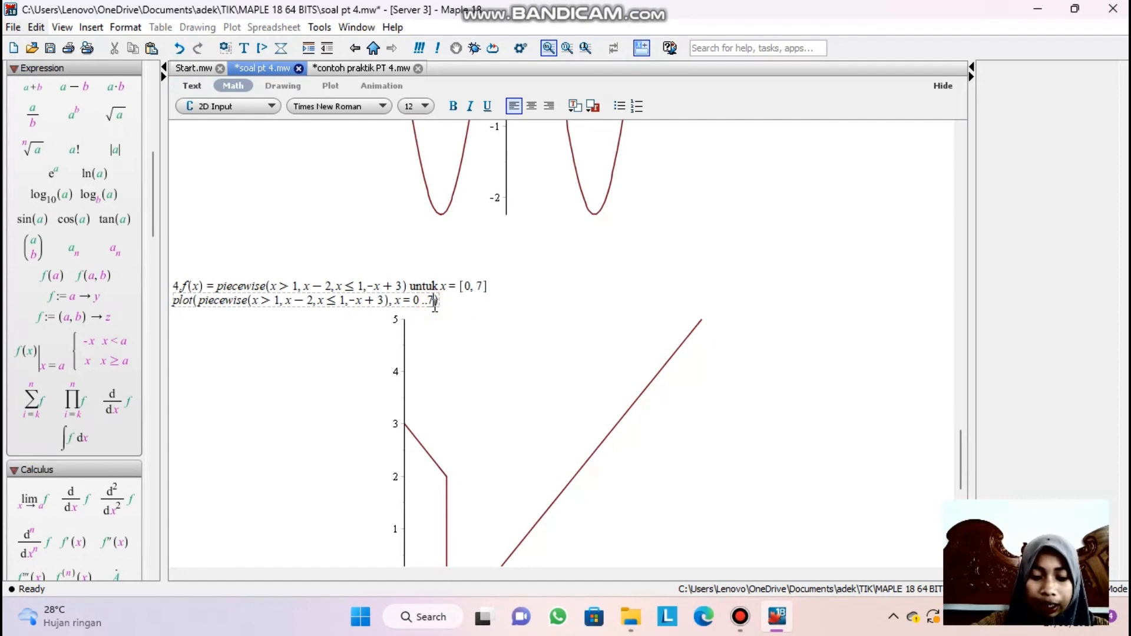
pyautogui.write(',d')
pyautogui.write('illed')
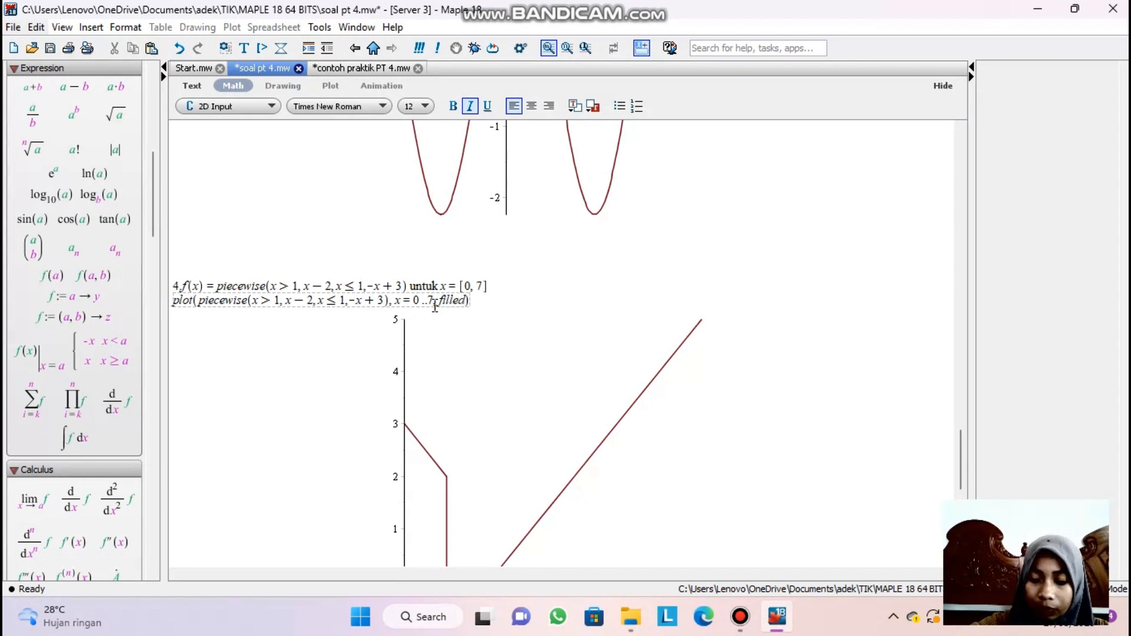
pyautogui.write('+')
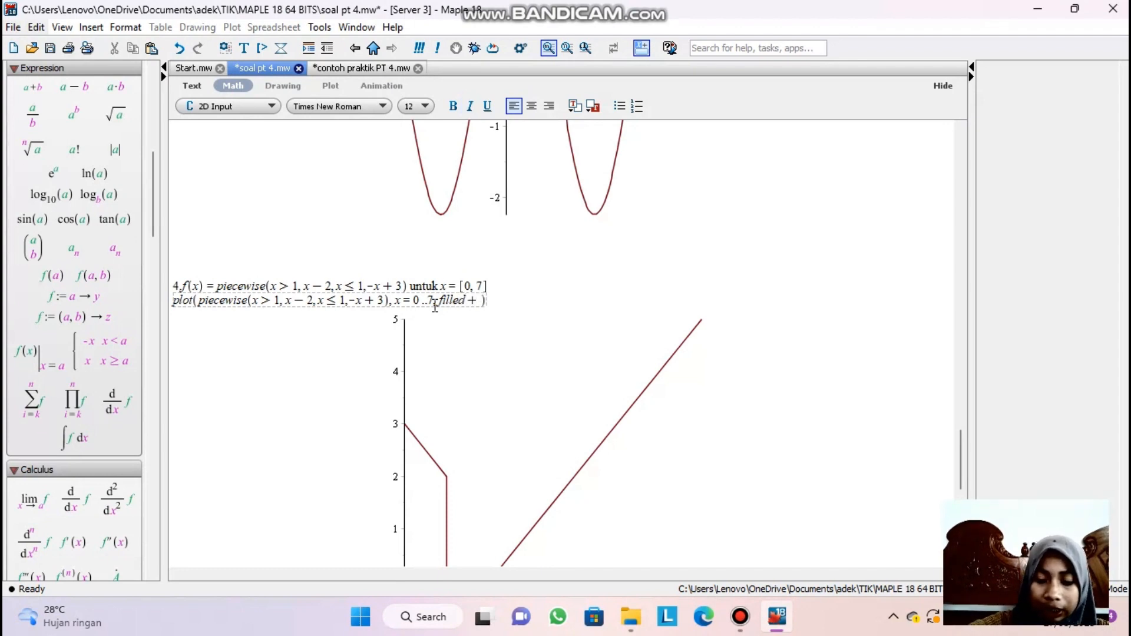
pyautogui.press('BackSpace')
pyautogui.write('= true')
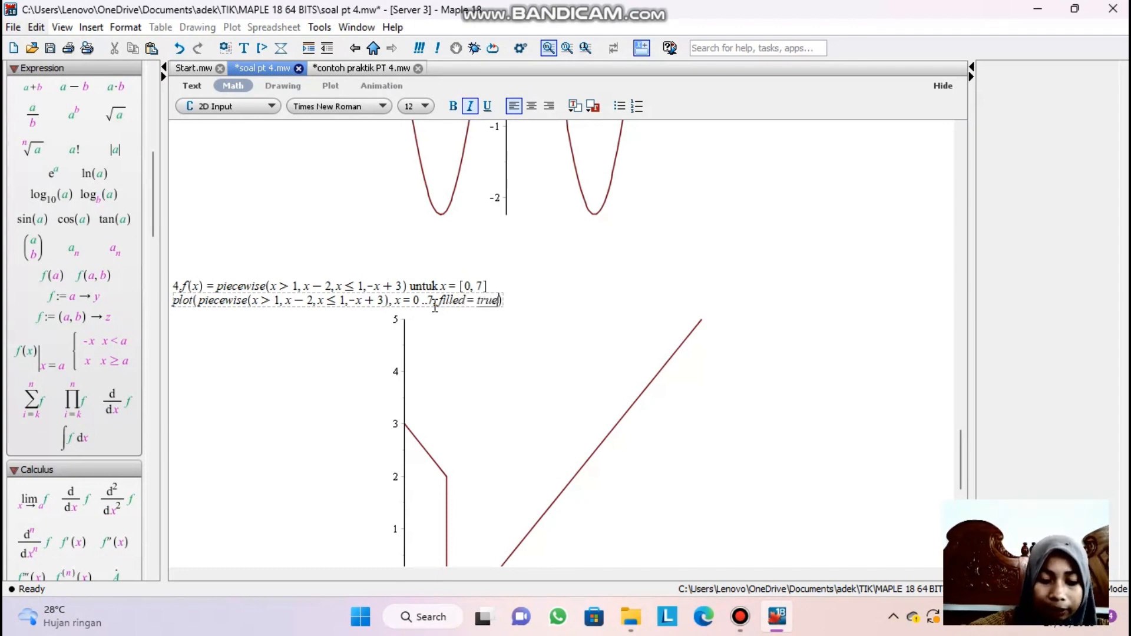
pyautogui.write(', fals')
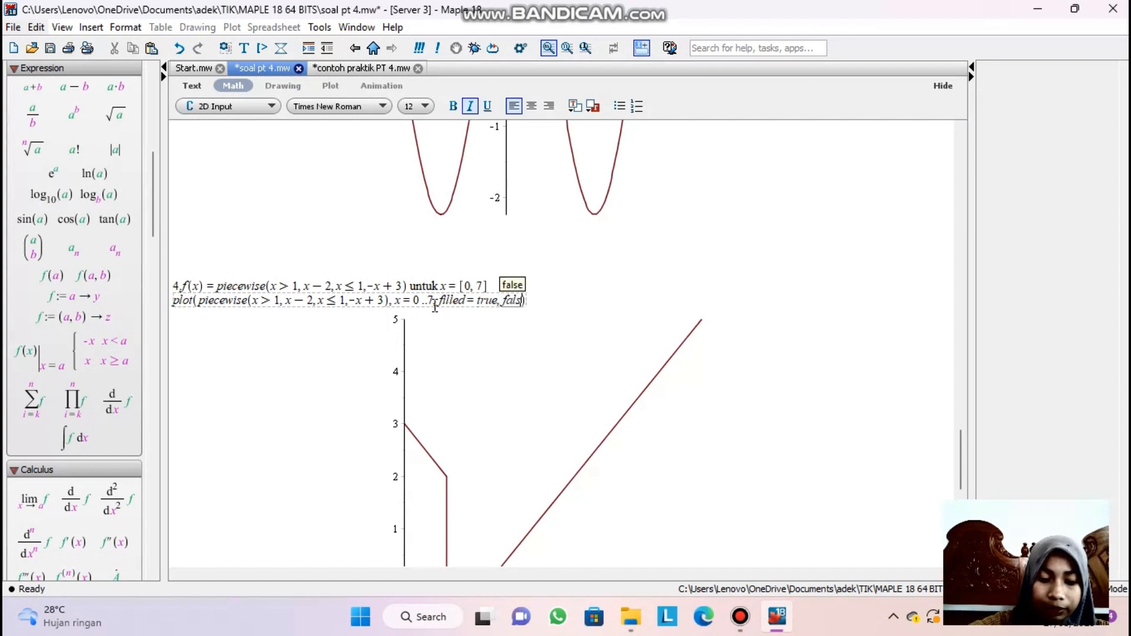
pyautogui.write('e')
pyautogui.press('Return')
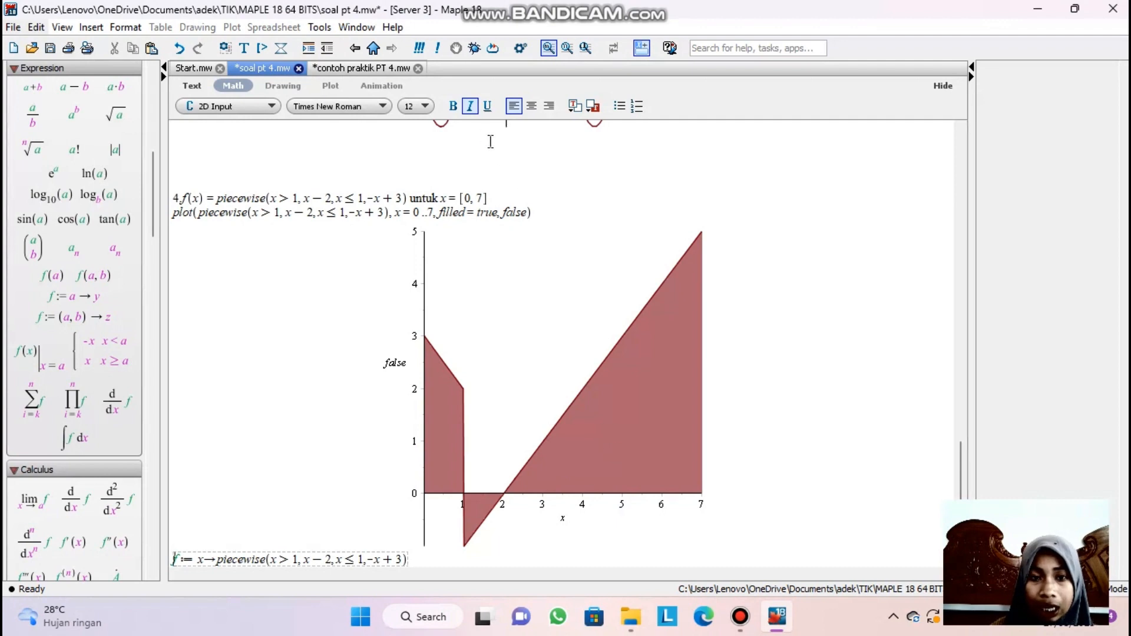
# Step: In the contoh praktik PT 4.mw worksheet, begin a plot command for sin(x) below the exercise text
pyautogui.click(356, 69)
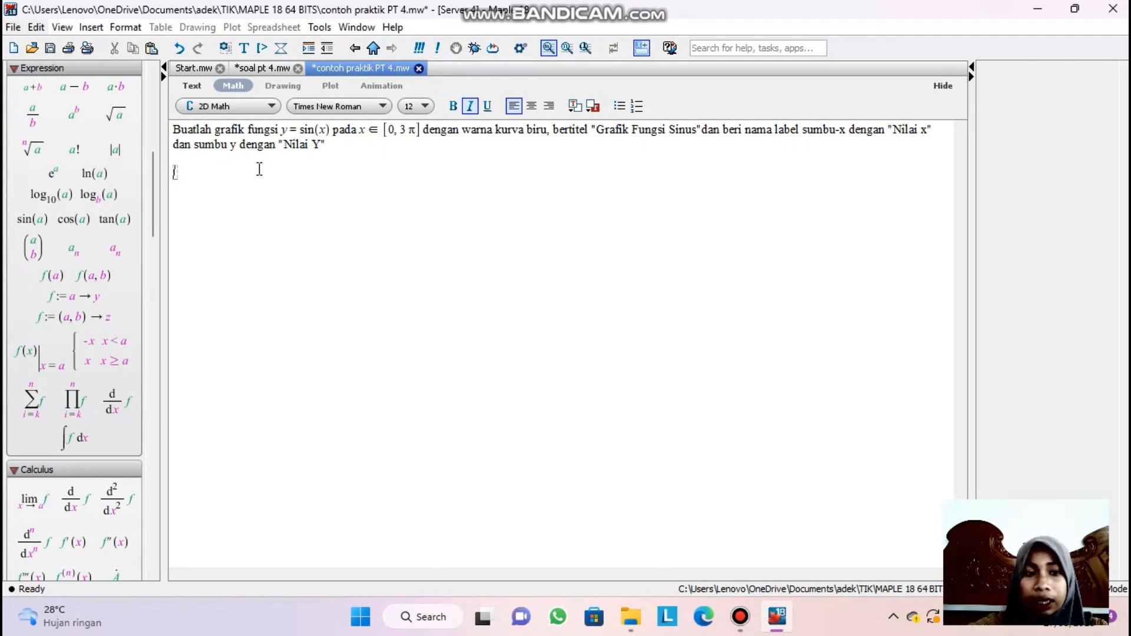
pyautogui.write('pl')
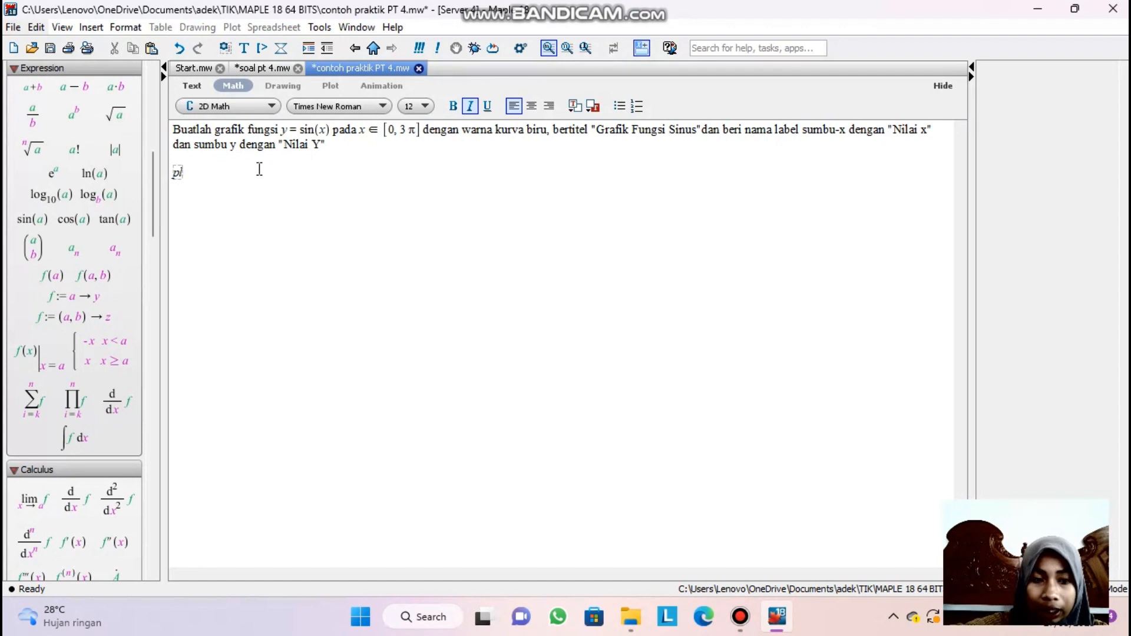
pyautogui.write('to')
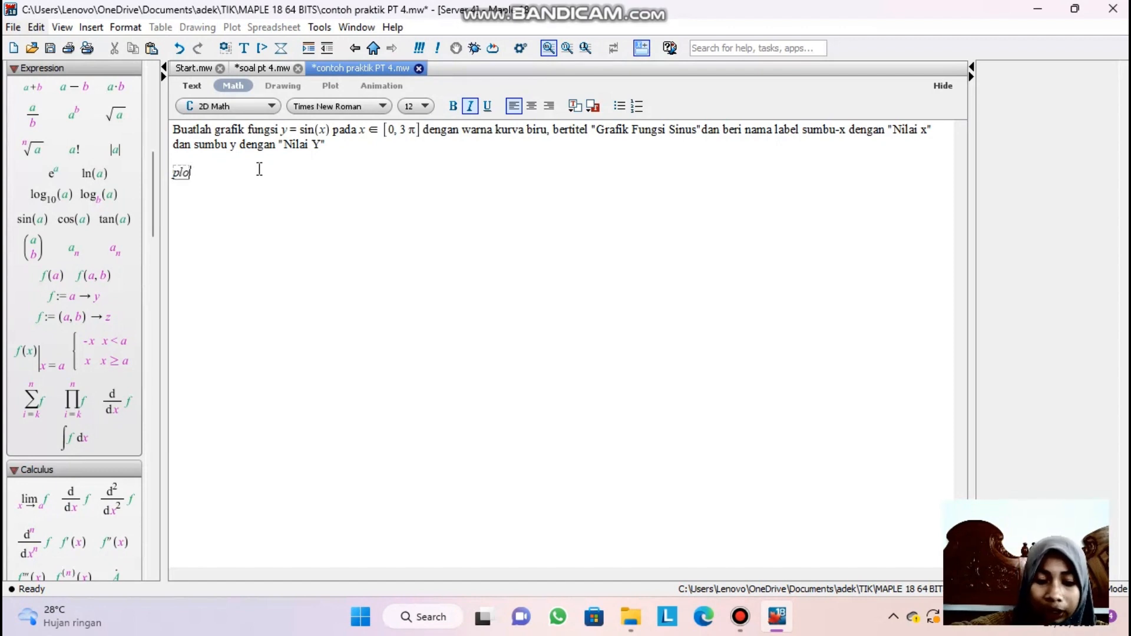
pyautogui.write('t(')
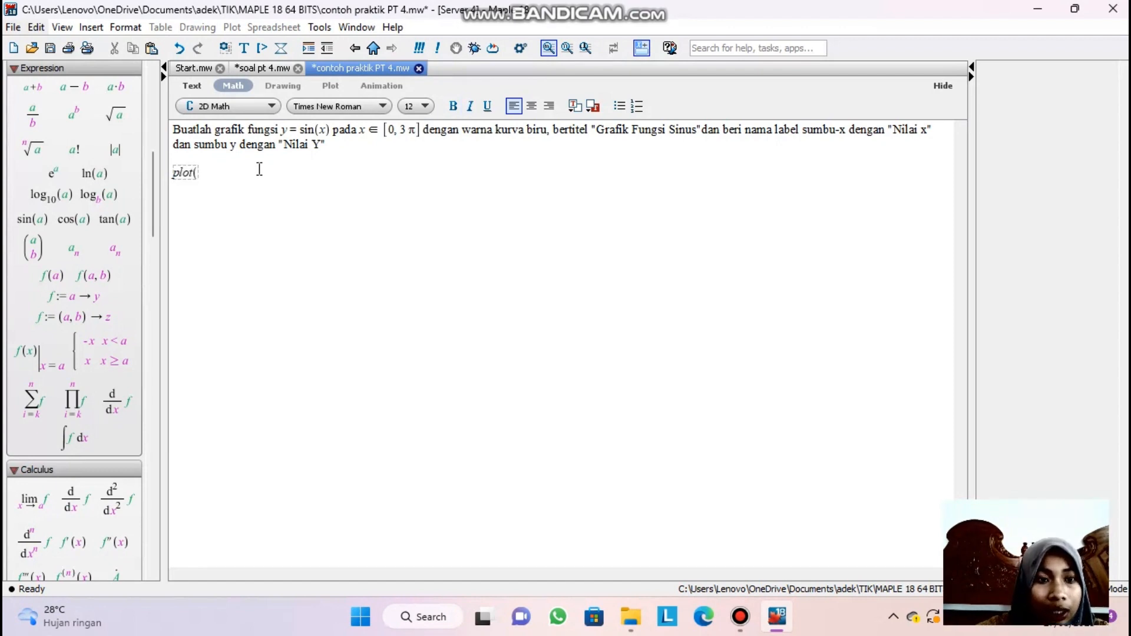
pyautogui.write('sin')
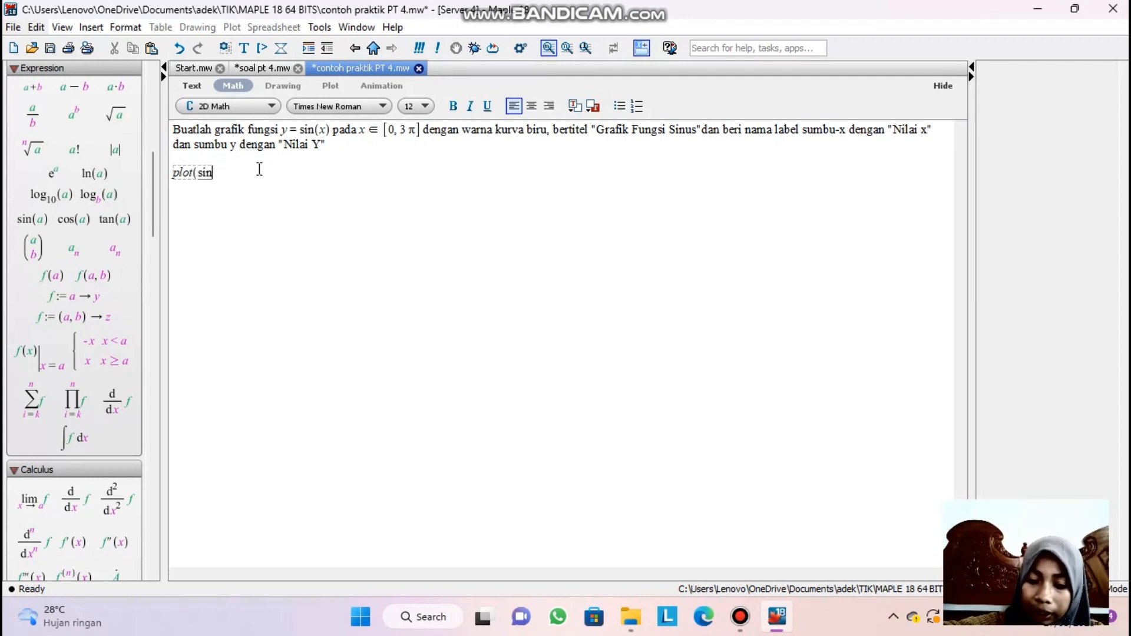
pyautogui.write('(x)')
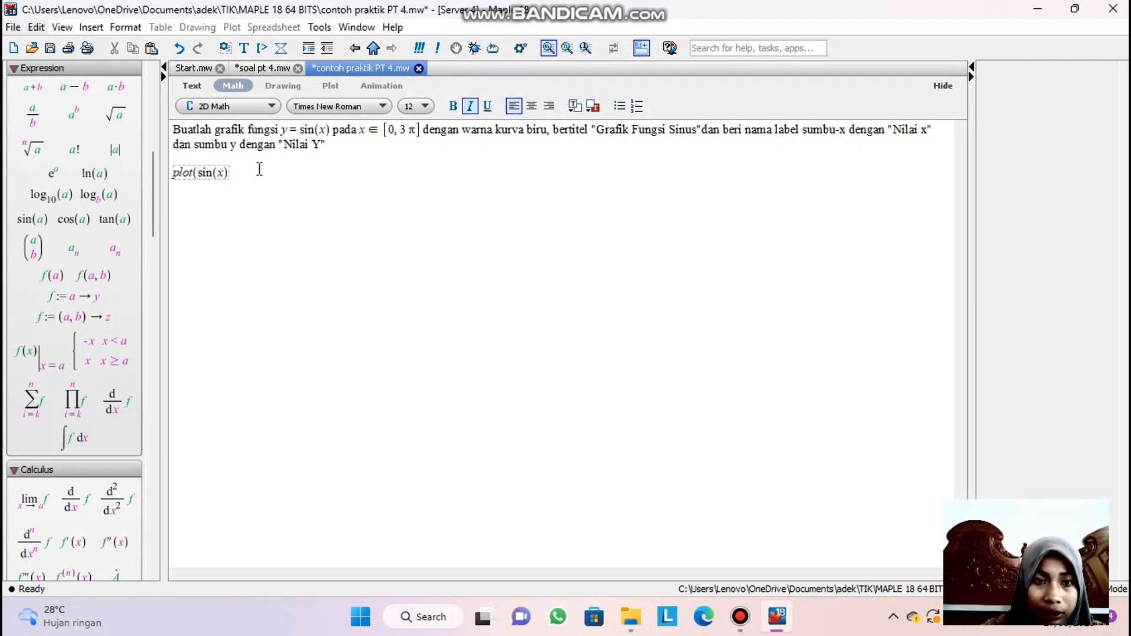
# Step: Give the sine plot command the range x = 0..3π using the π symbol, close it and execute it
pyautogui.write(',')
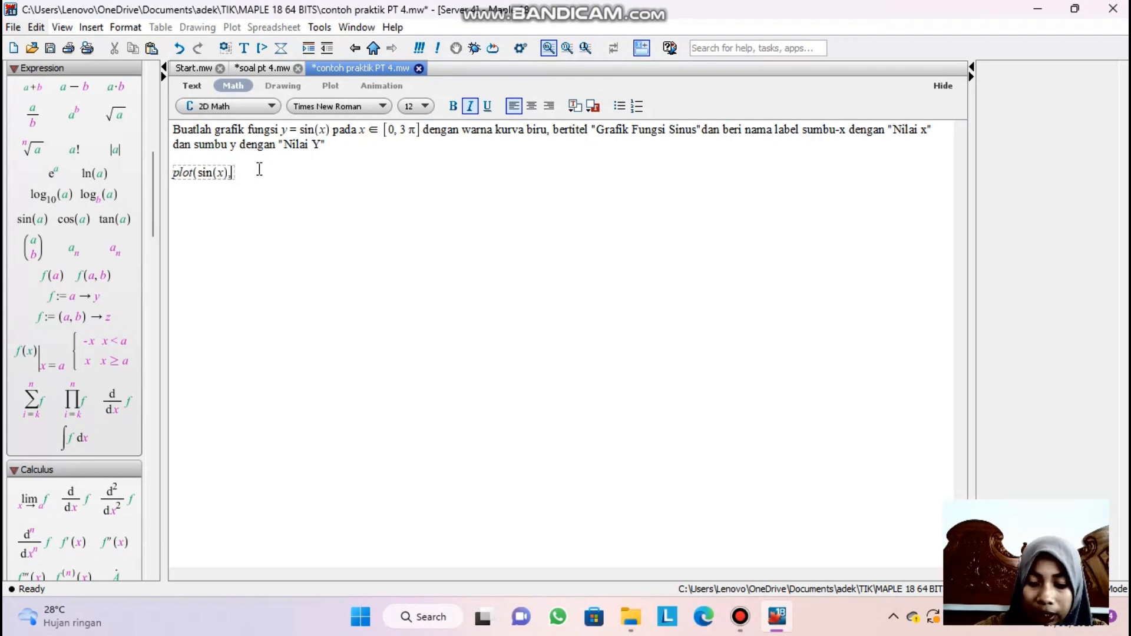
pyautogui.write('x')
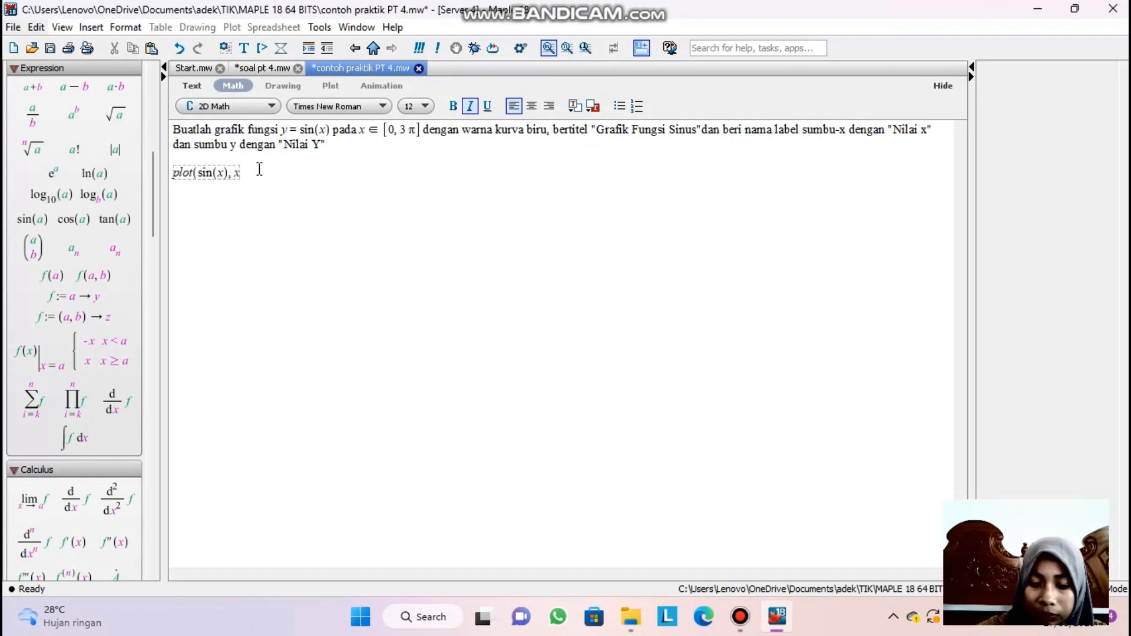
pyautogui.write('=')
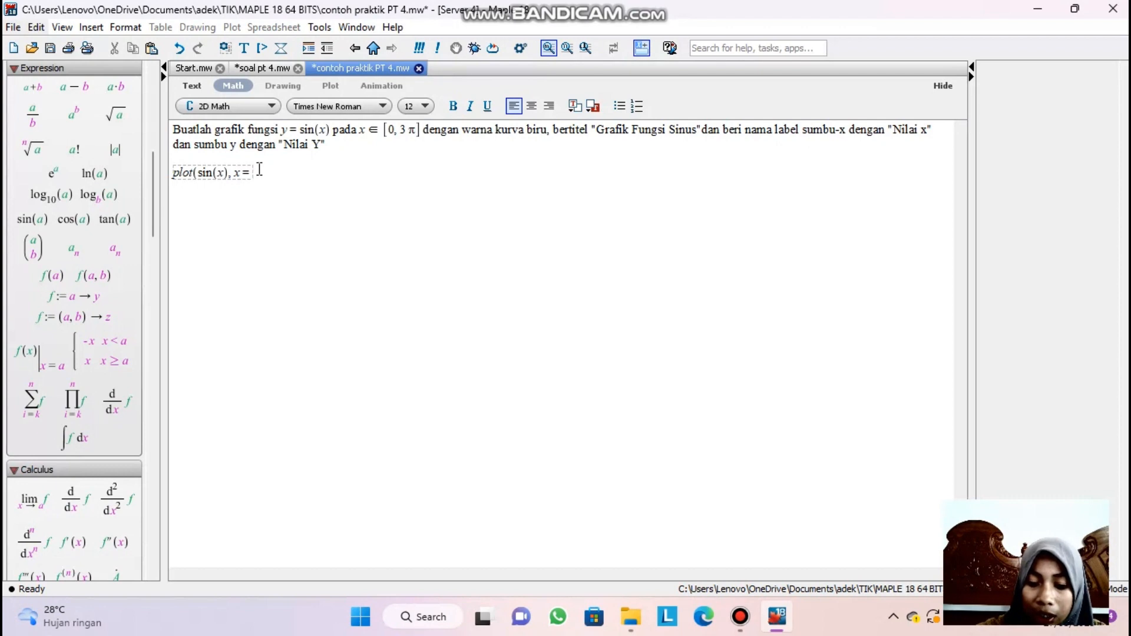
pyautogui.write('0..')
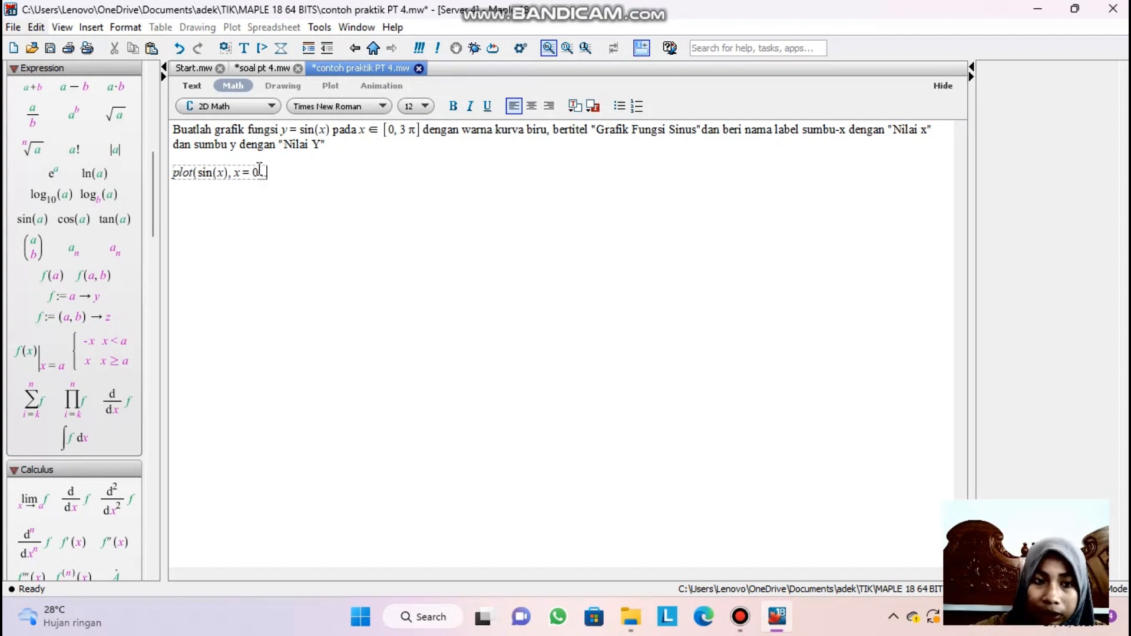
pyautogui.write('3')
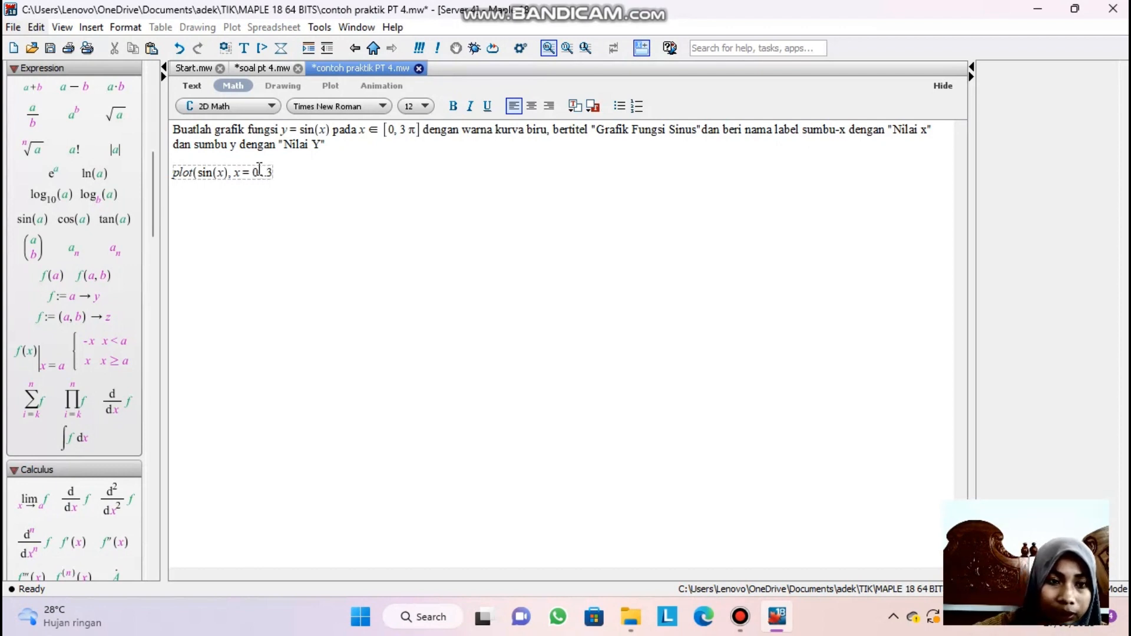
pyautogui.click(154, 203)
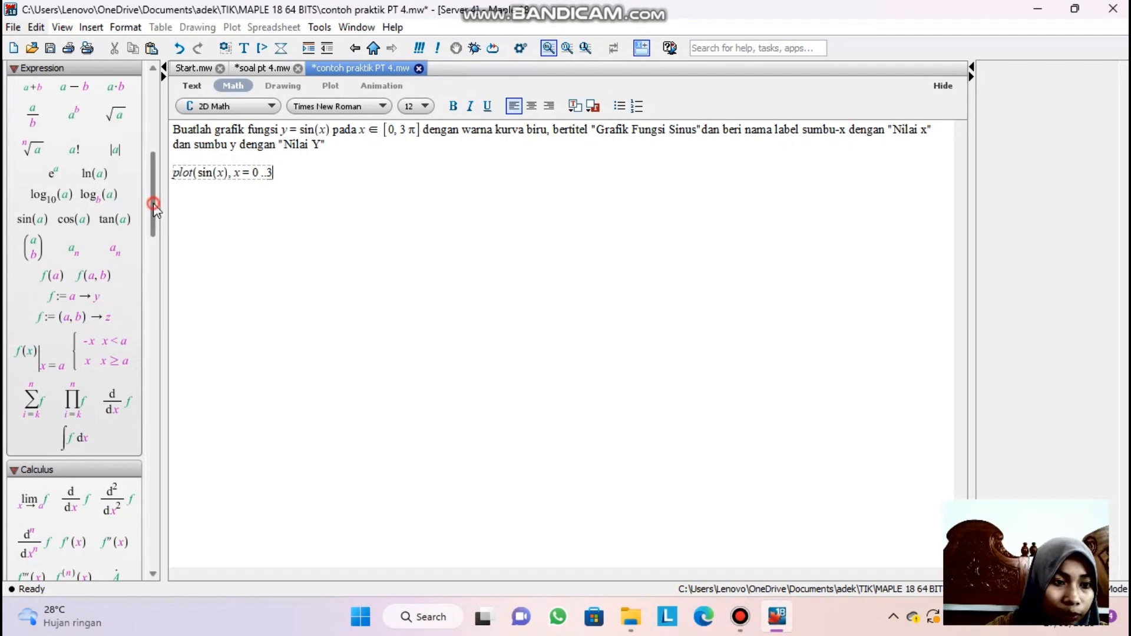
pyautogui.moveTo(153, 203); pyautogui.dragTo(159, 342)
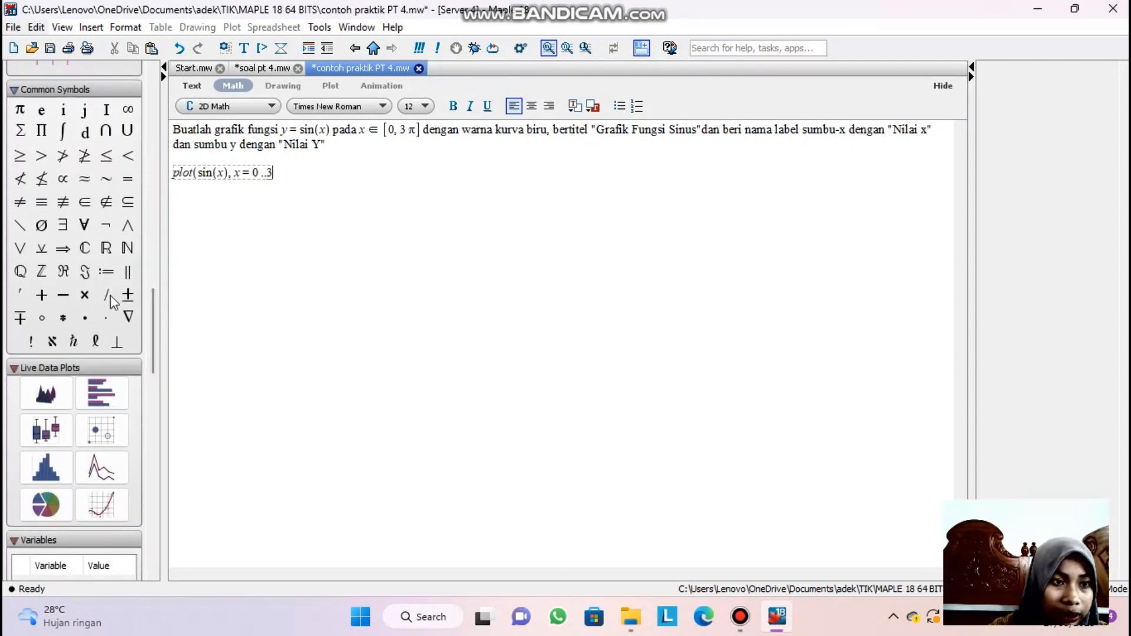
pyautogui.click(20, 110)
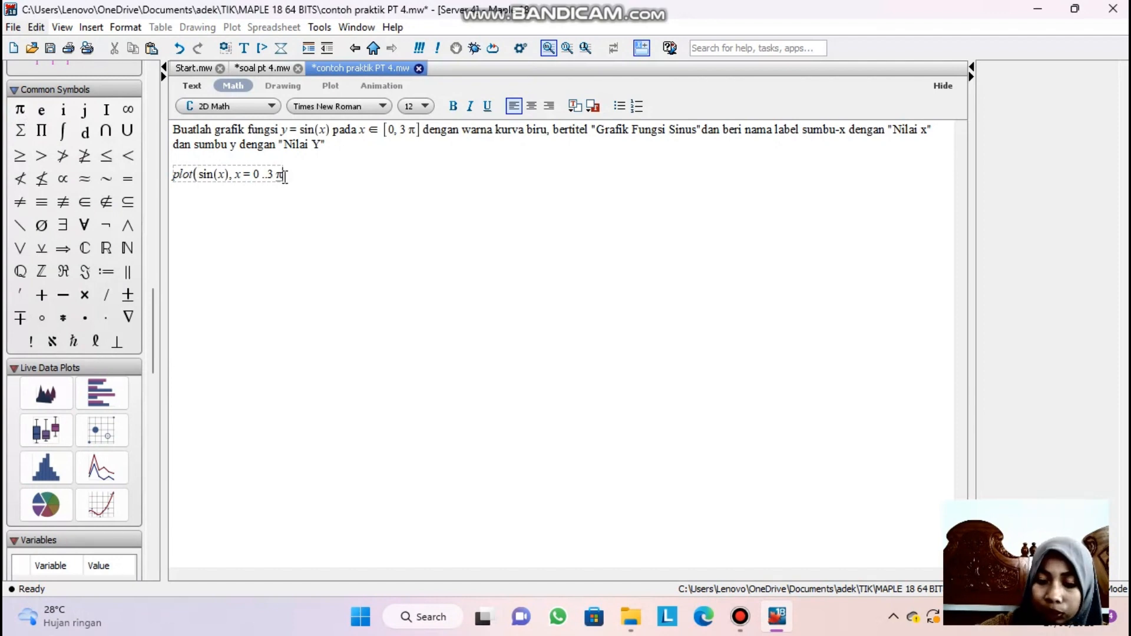
pyautogui.write(')')
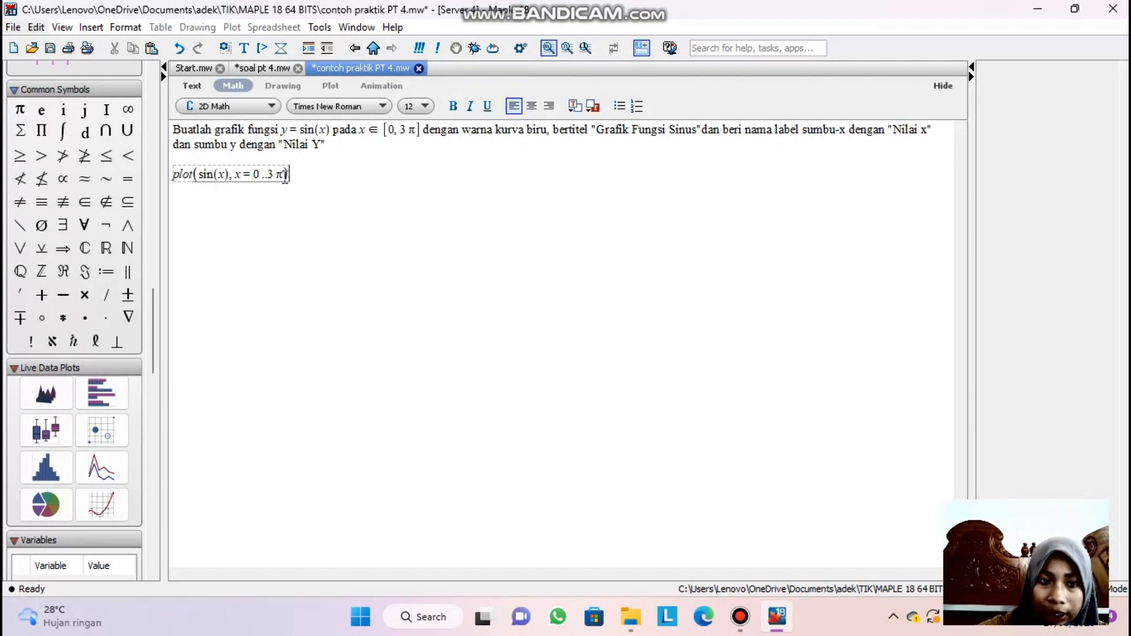
pyautogui.press('Return')
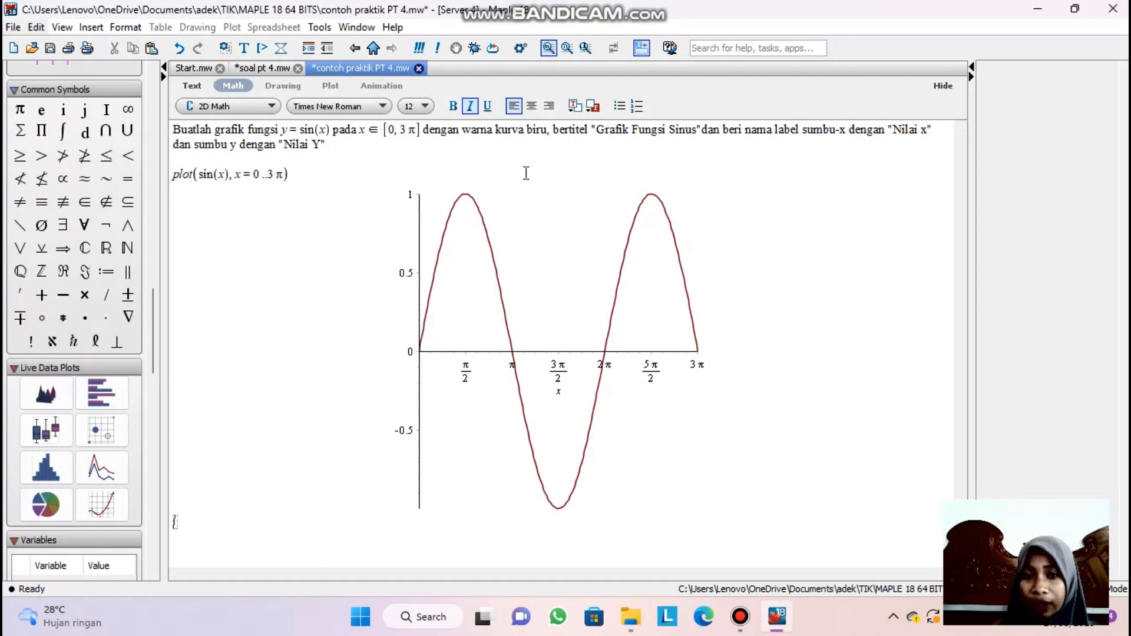
# Step: Add the option color = blue after the range in the sine plot command and execute it
pyautogui.click(281, 174)
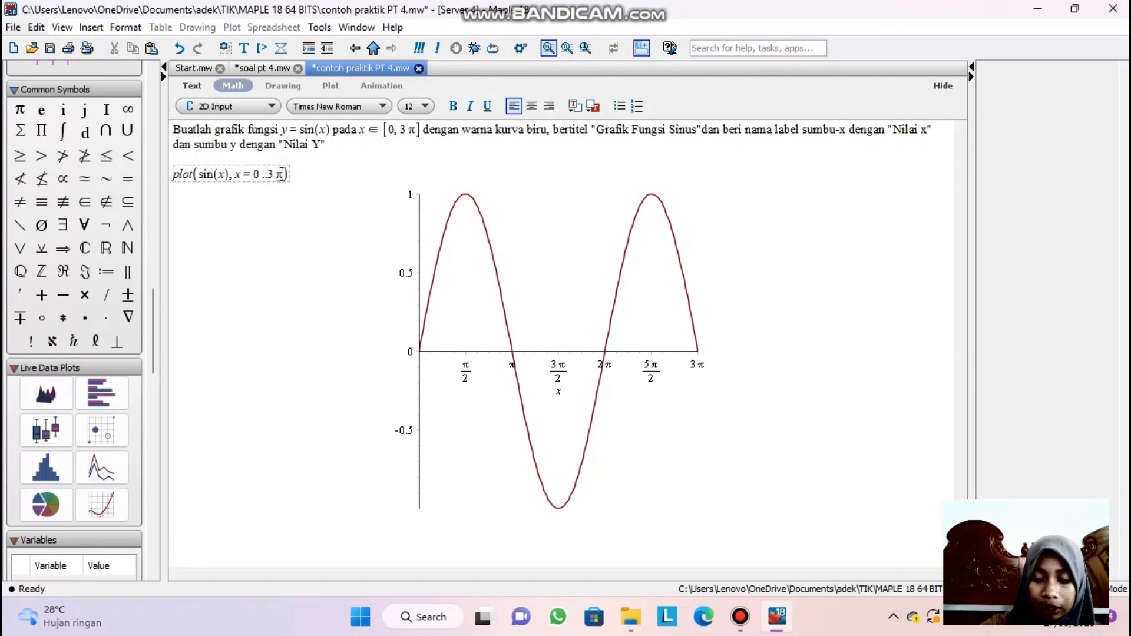
pyautogui.write(', colo')
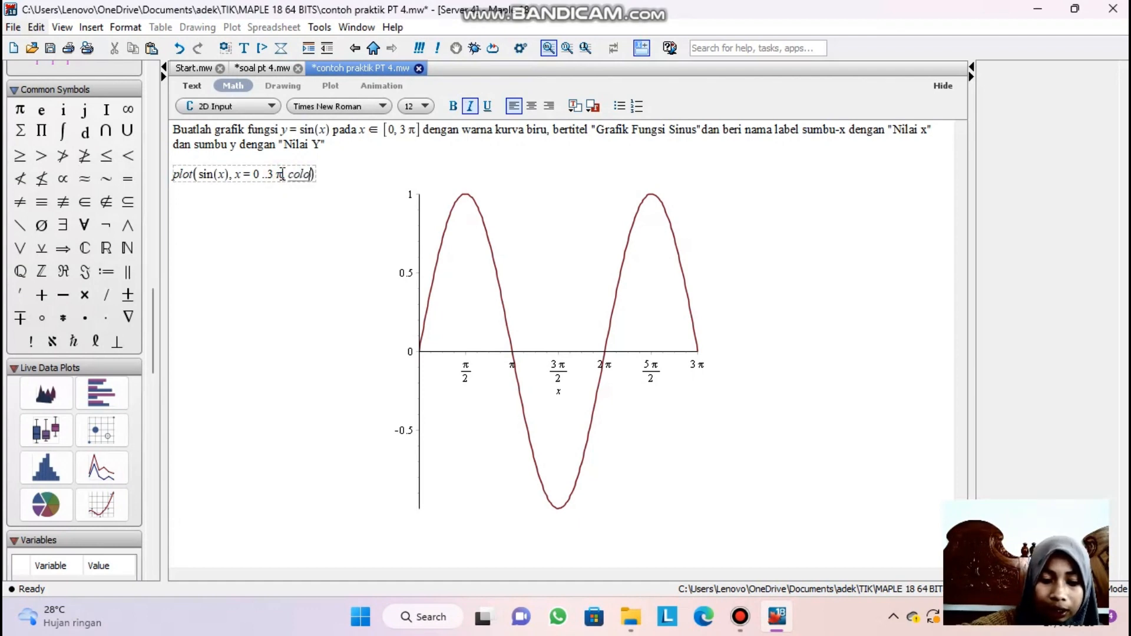
pyautogui.write('r ')
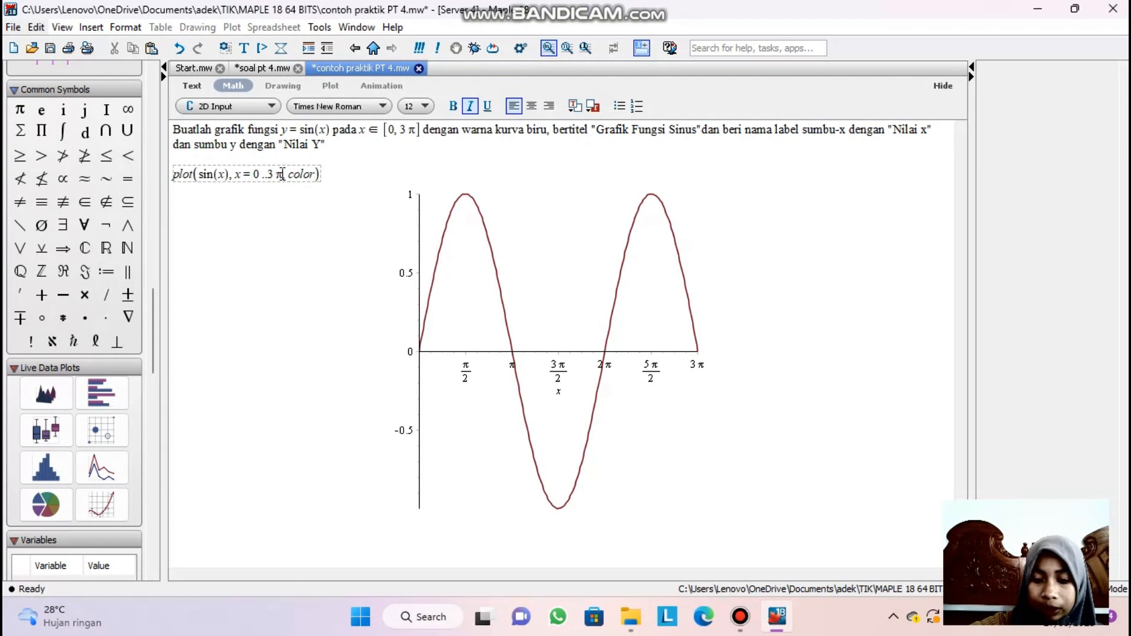
pyautogui.write('= blu')
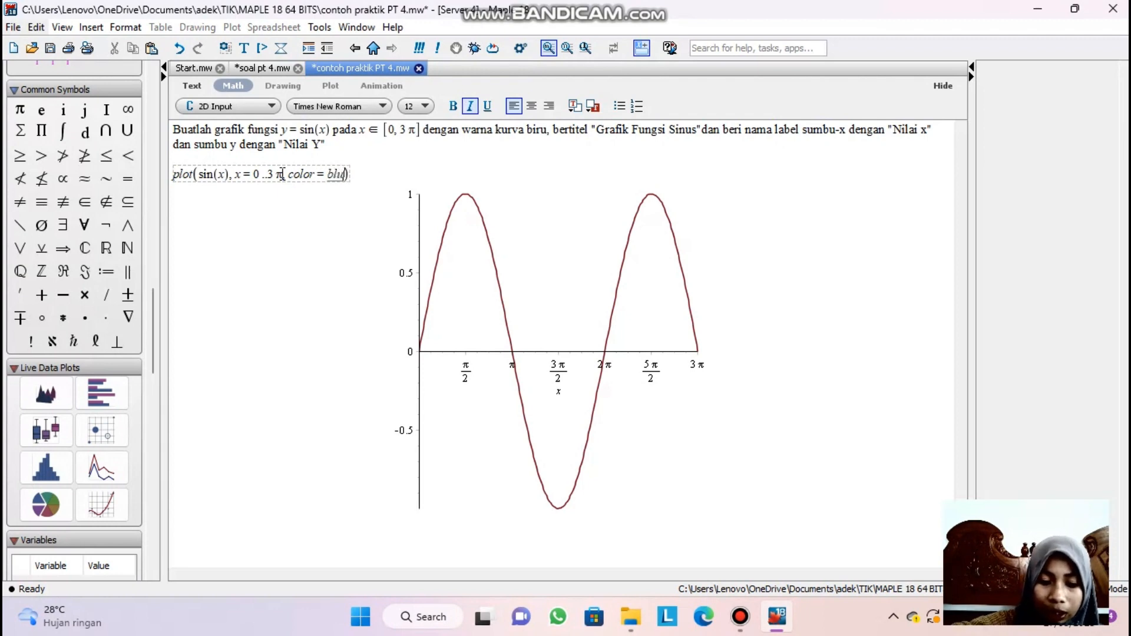
pyautogui.write('e')
pyautogui.press('Return')
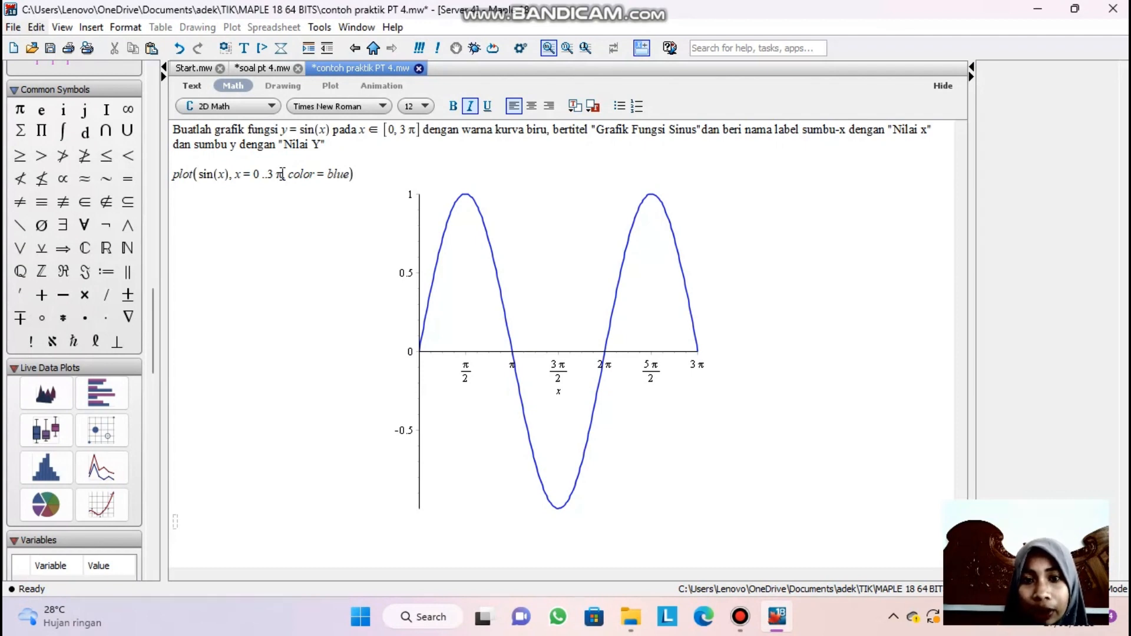
# Step: Add the option title = Grafik Fungsi Sinus after the color in the sine plot command and execute it
pyautogui.click(351, 175)
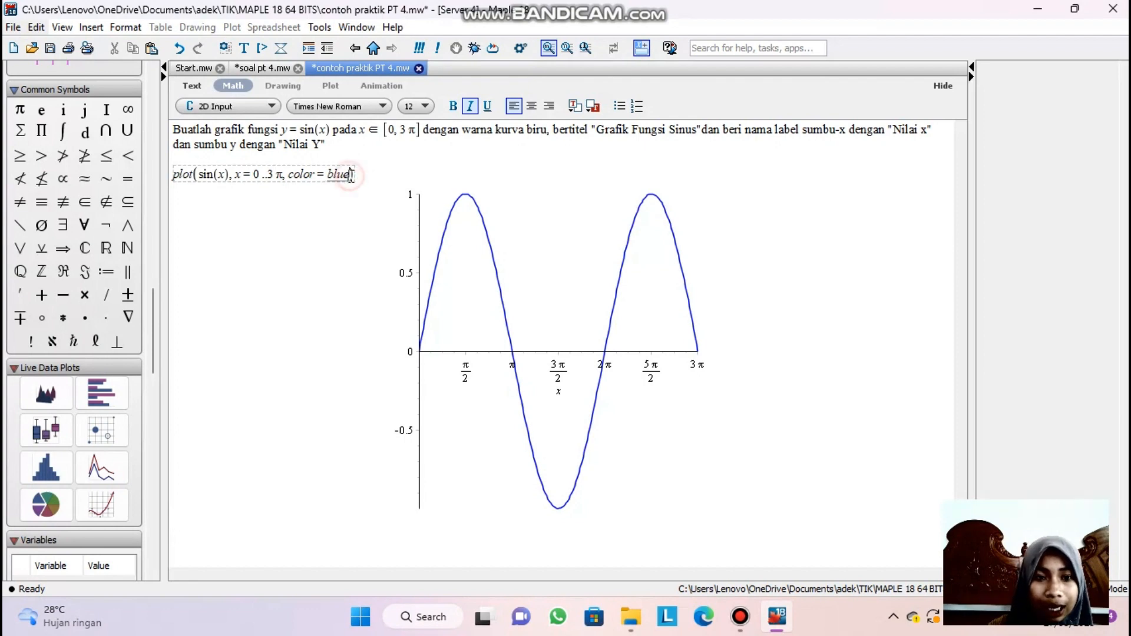
pyautogui.write(',tit')
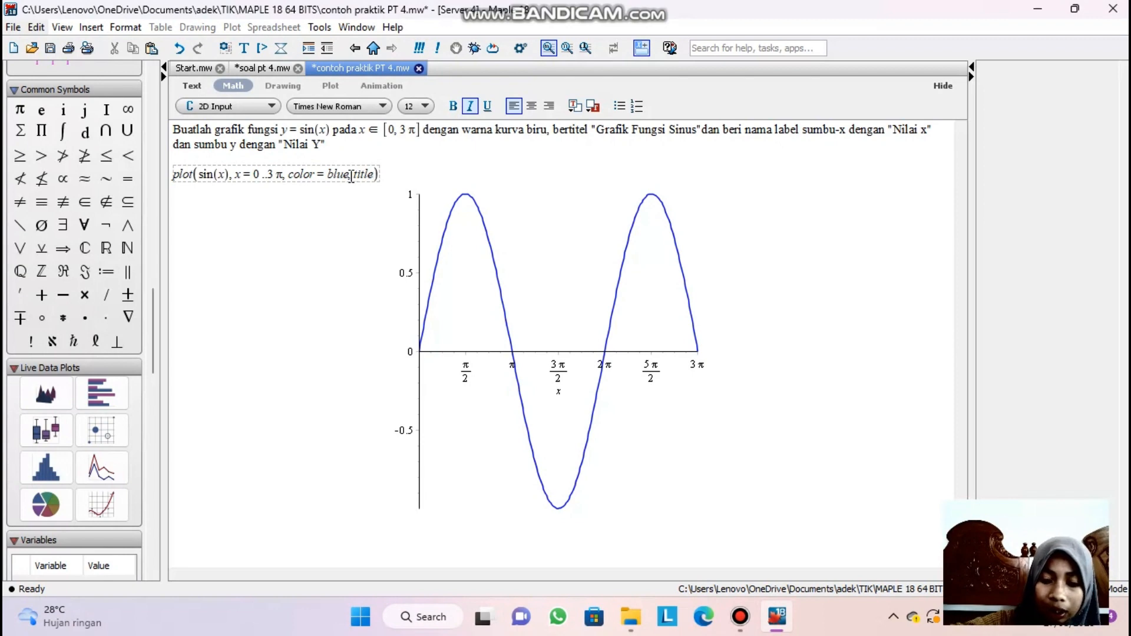
pyautogui.write('= ')
pyautogui.write('Graf')
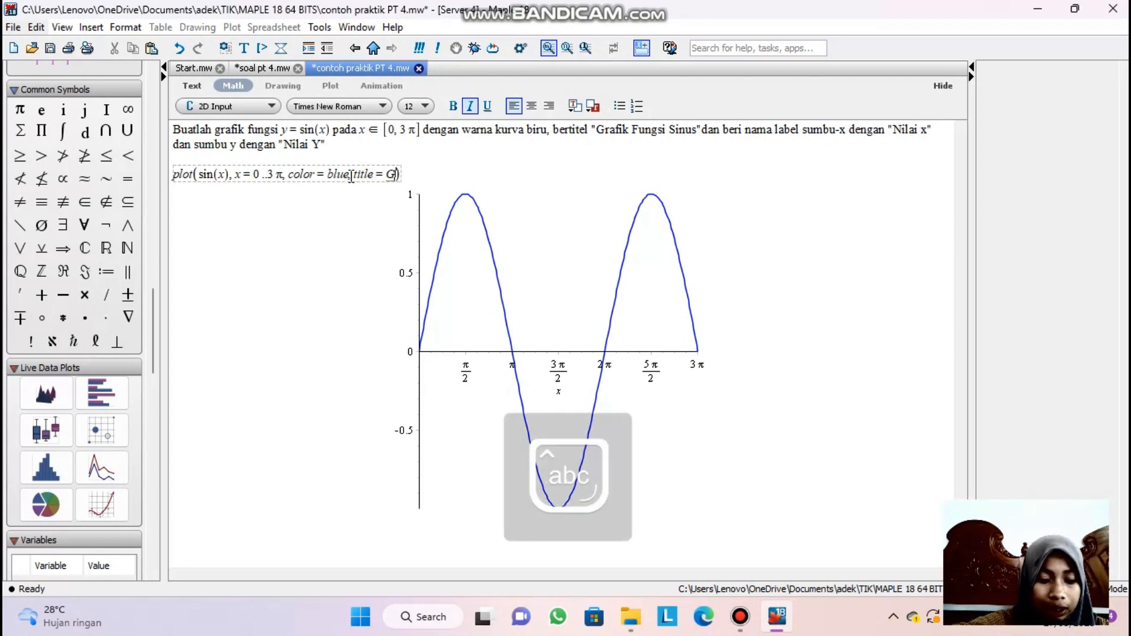
pyautogui.write('ik')
pyautogui.press('capslock')
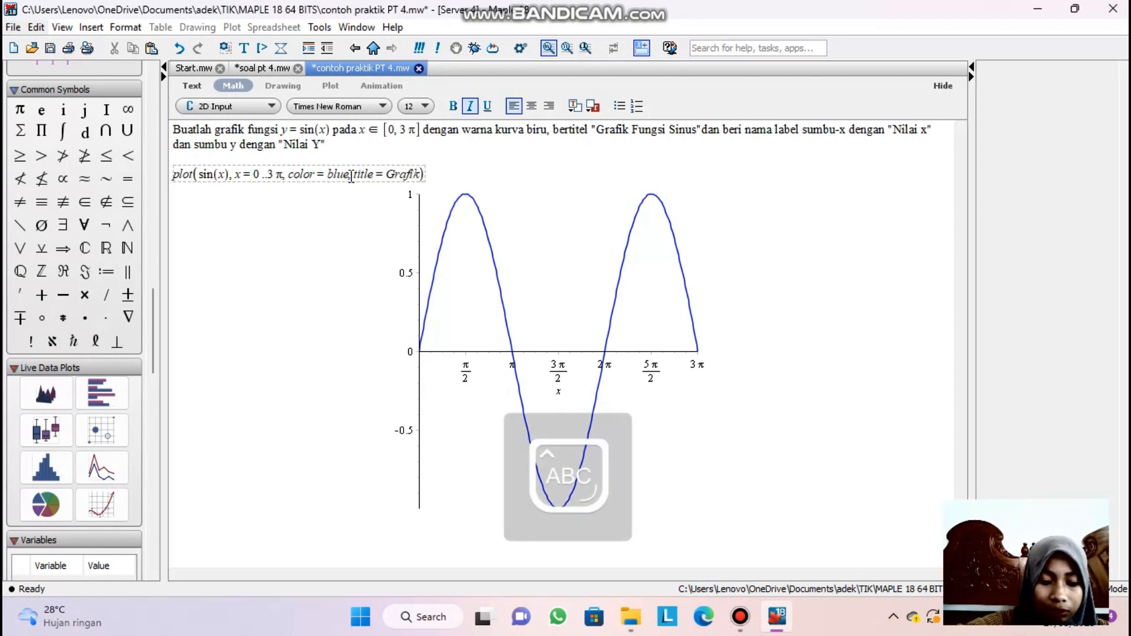
pyautogui.write('F')
pyautogui.press('capslock')
pyautogui.write('ungsi')
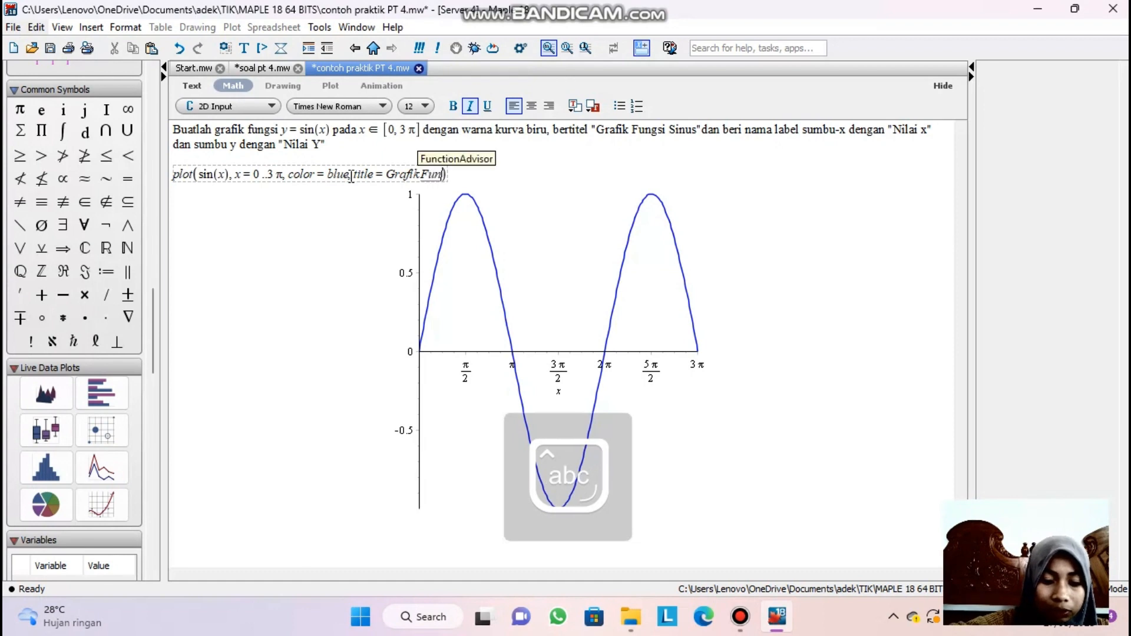
pyautogui.press('capslock')
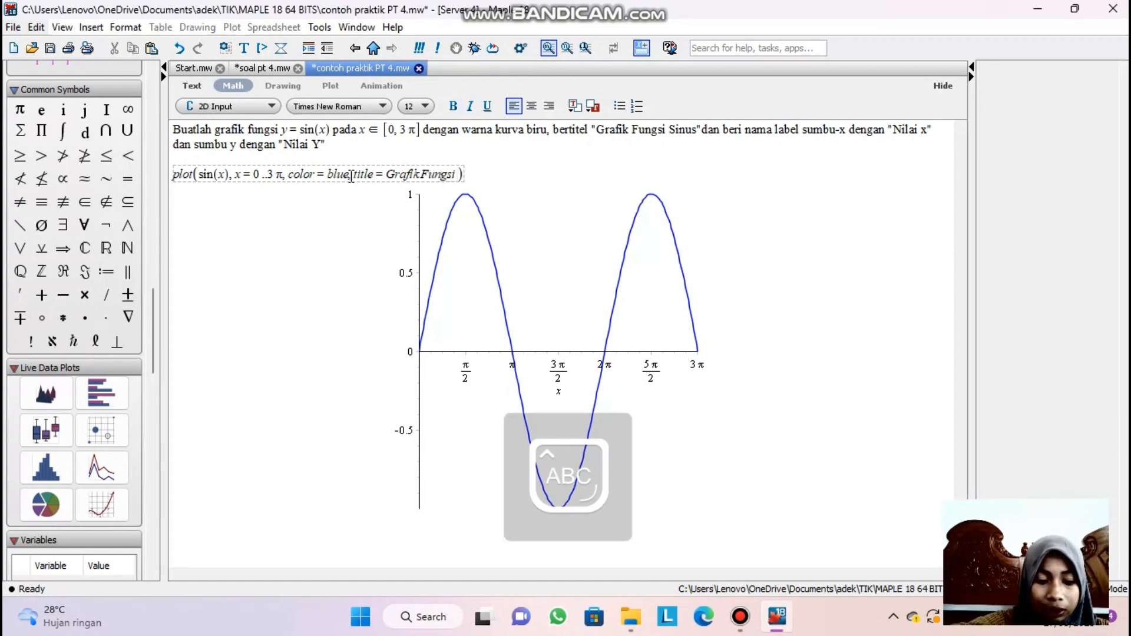
pyautogui.write('S')
pyautogui.press('capslock')
pyautogui.write('inus')
pyautogui.press('Return')
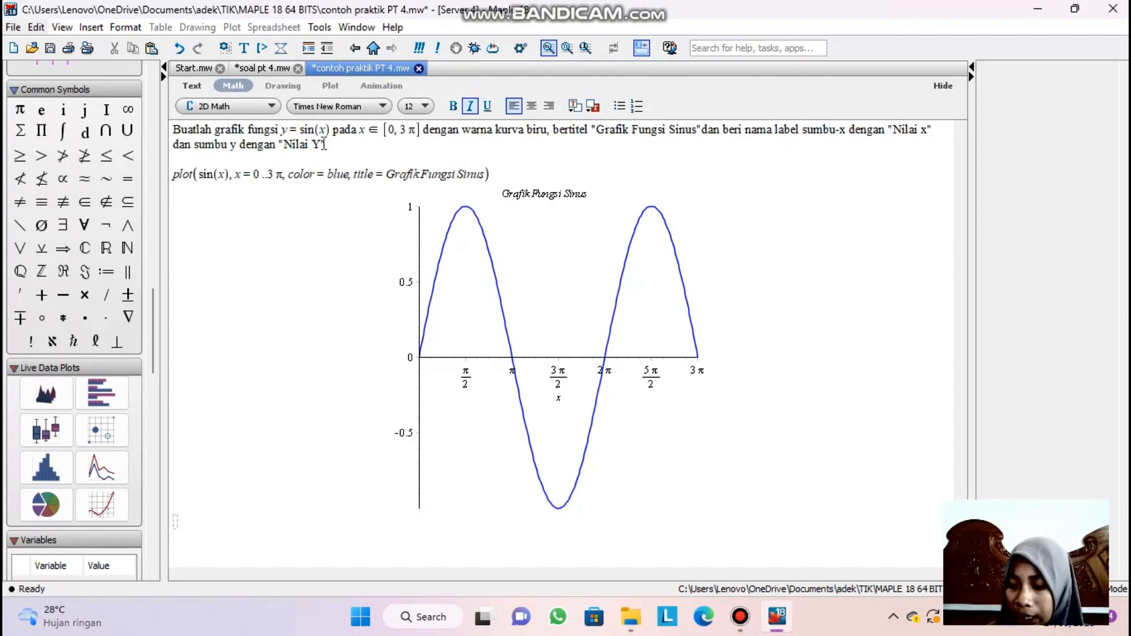
# Step: Add the axis option labels = [nilaix, nilai y] after the title in the sine plot command and execute it
pyautogui.click(487, 172)
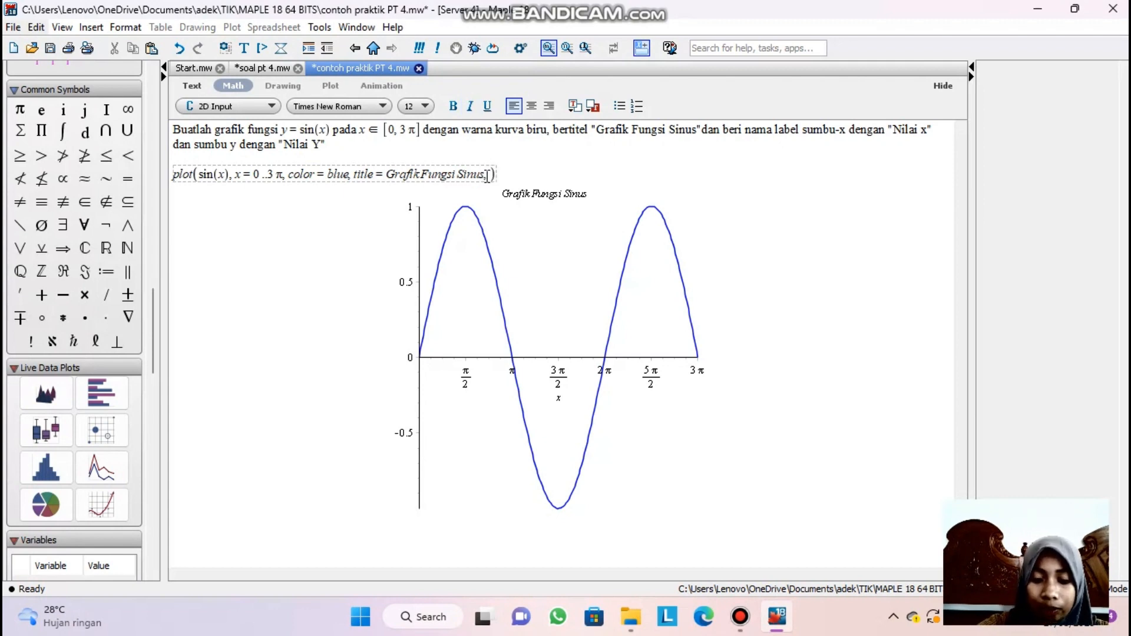
pyautogui.write('label')
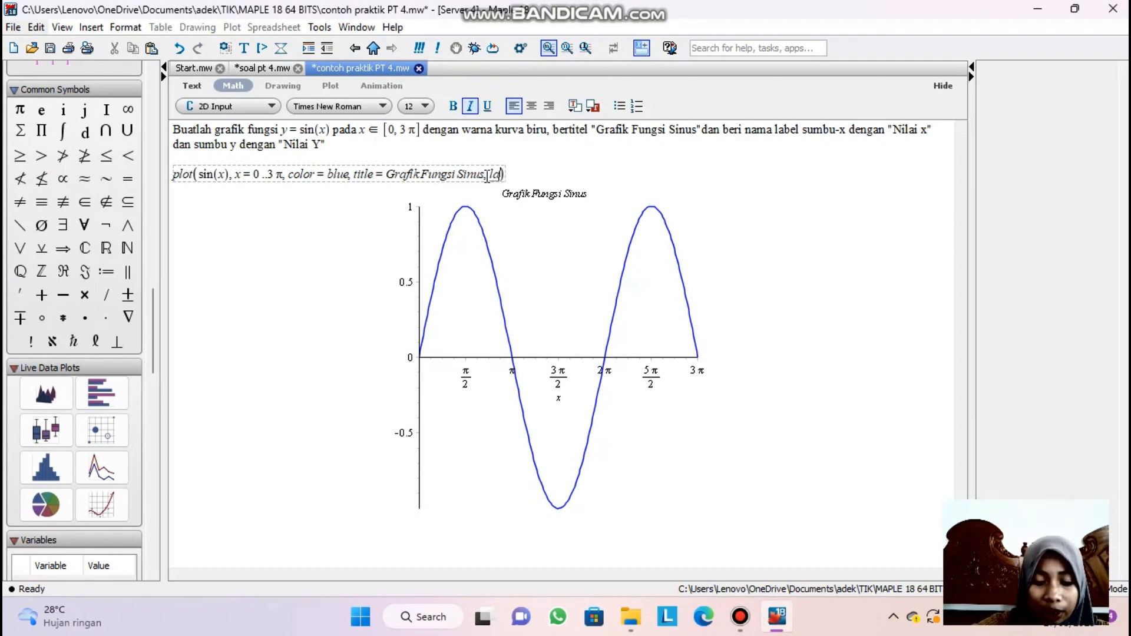
pyautogui.write('s ')
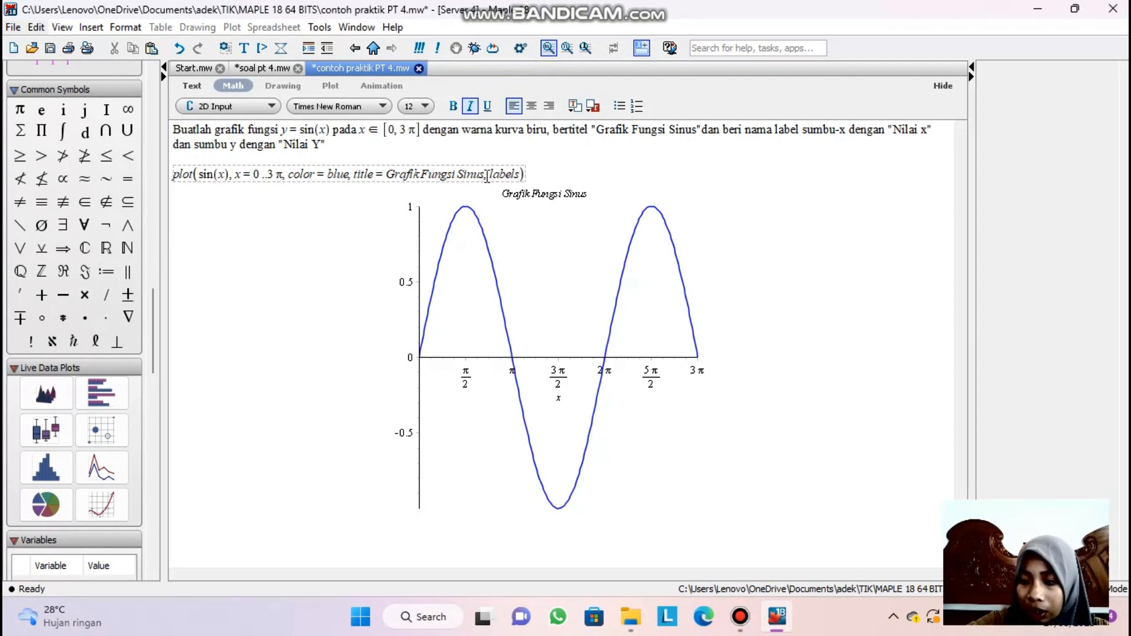
pyautogui.write('= ')
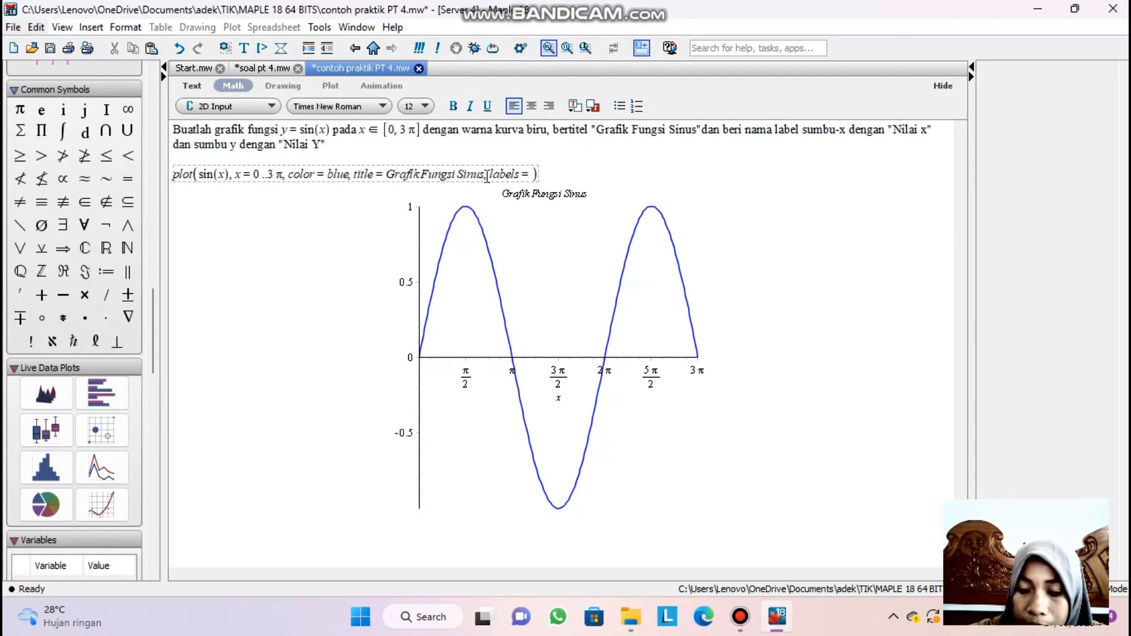
pyautogui.write('[')
pyautogui.write('nilai')
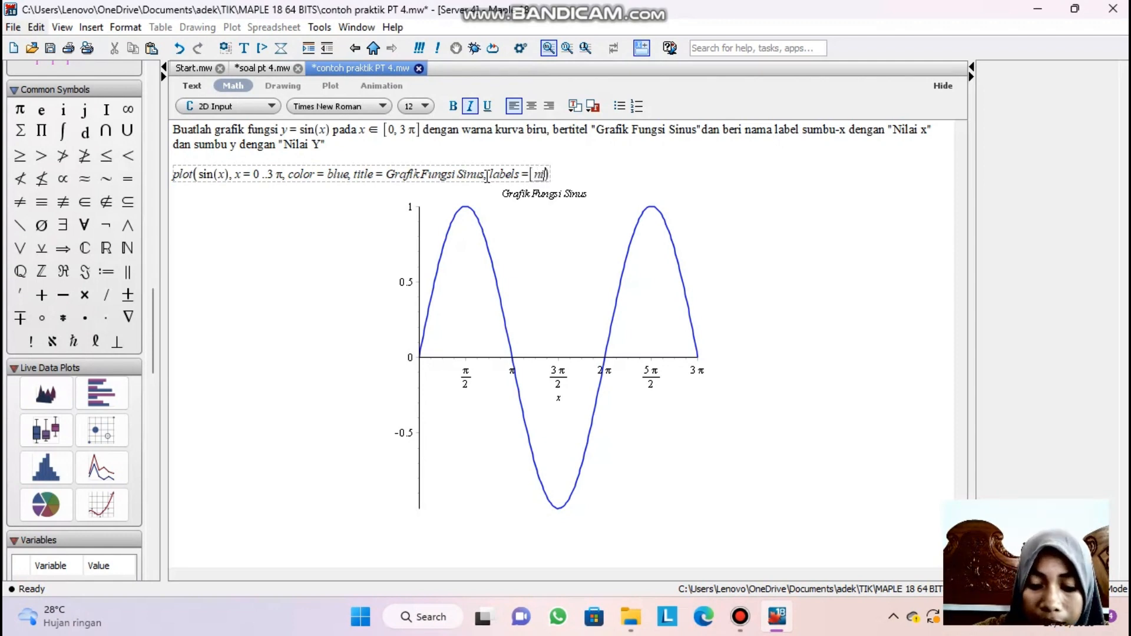
pyautogui.write('x, nila')
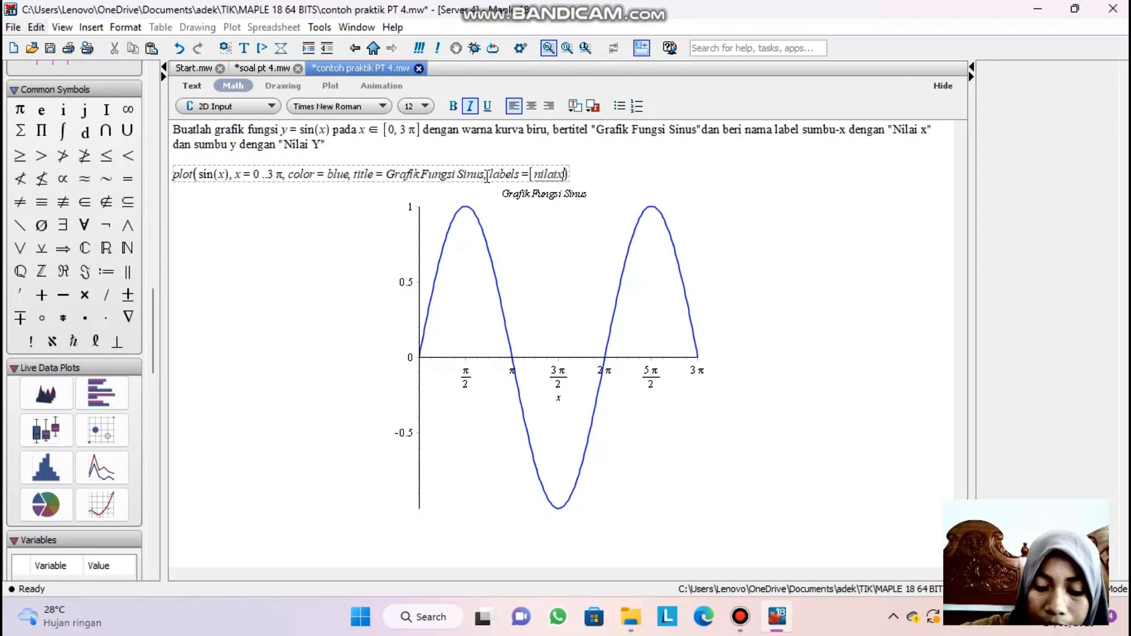
pyautogui.write('i y')
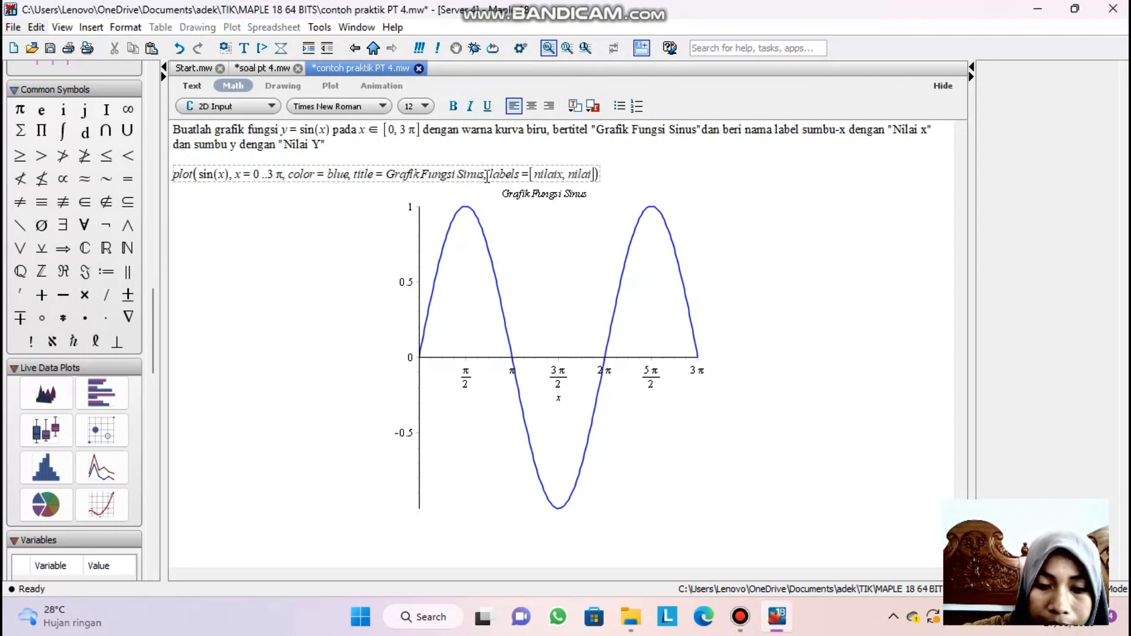
pyautogui.write(')')
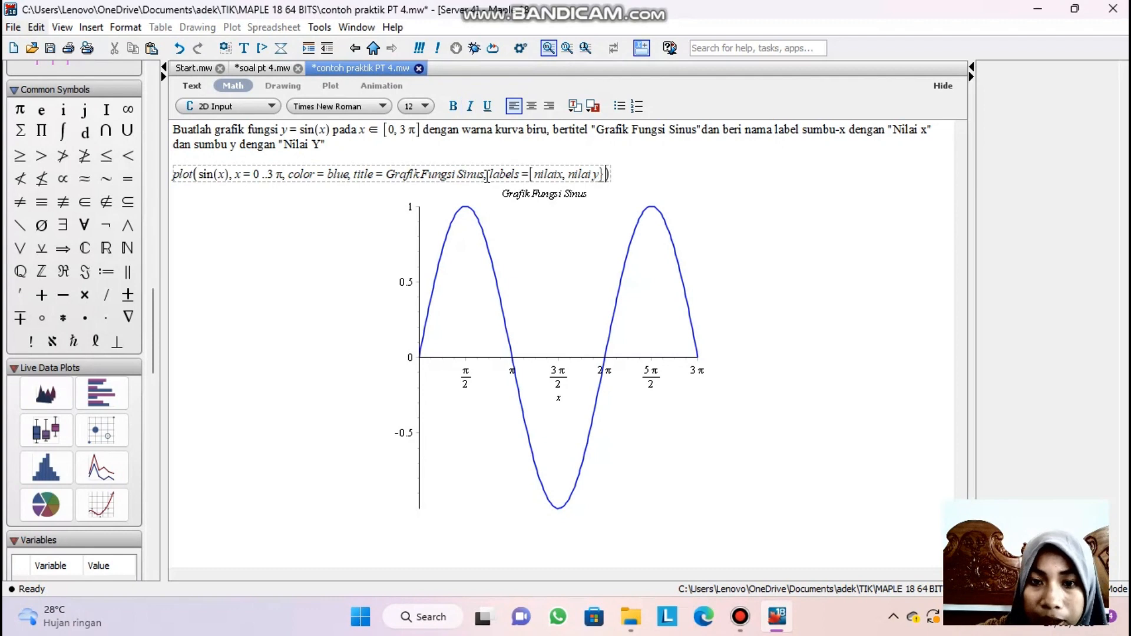
pyautogui.press('BackSpace')
pyautogui.write(']')
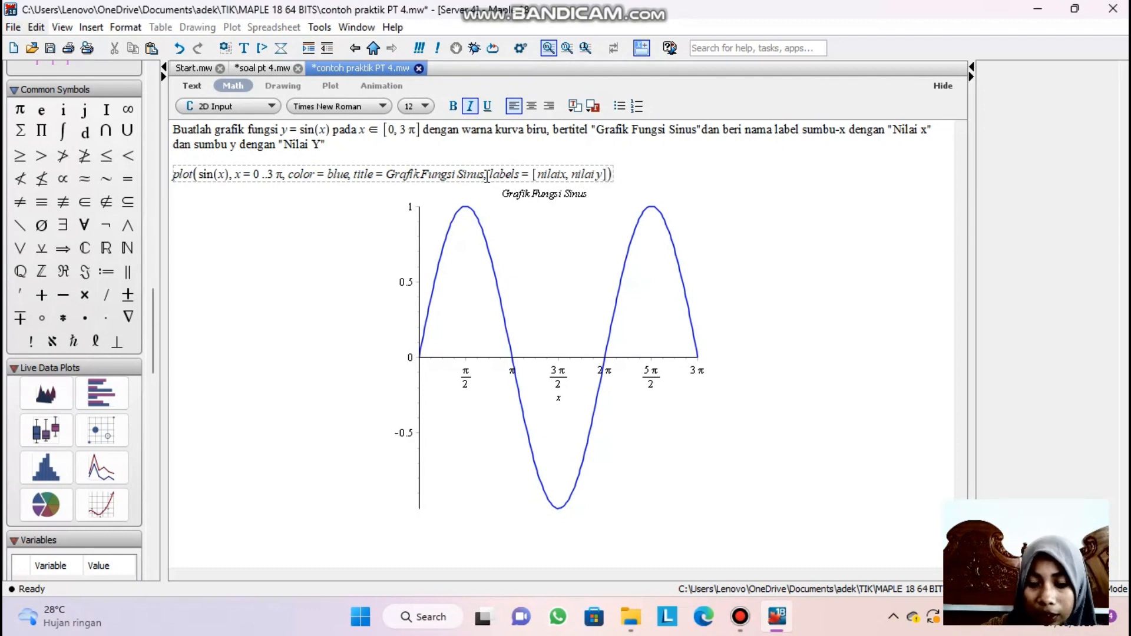
pyautogui.press('Return')
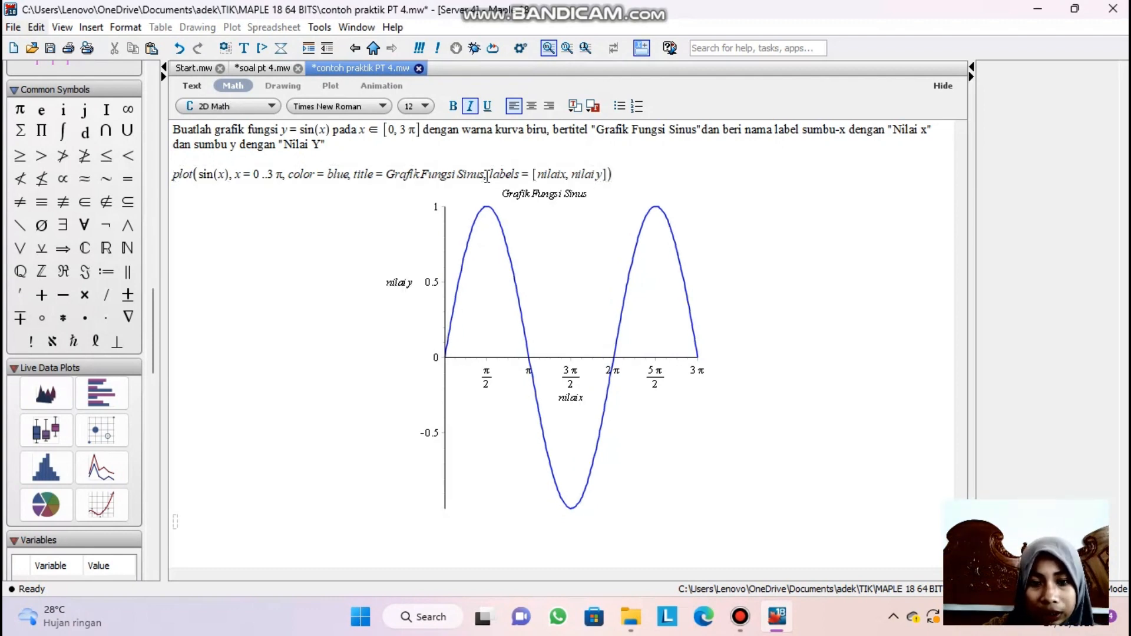